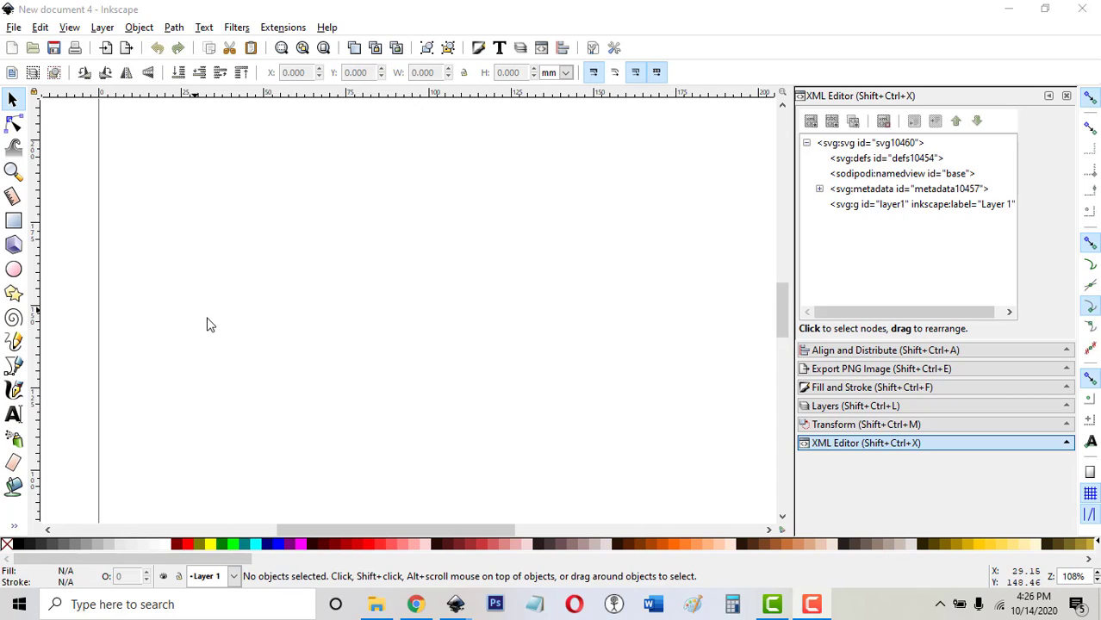
# Draw and discard two trial tall ellipses, the second given a red outline.
pyautogui.click(14, 271)
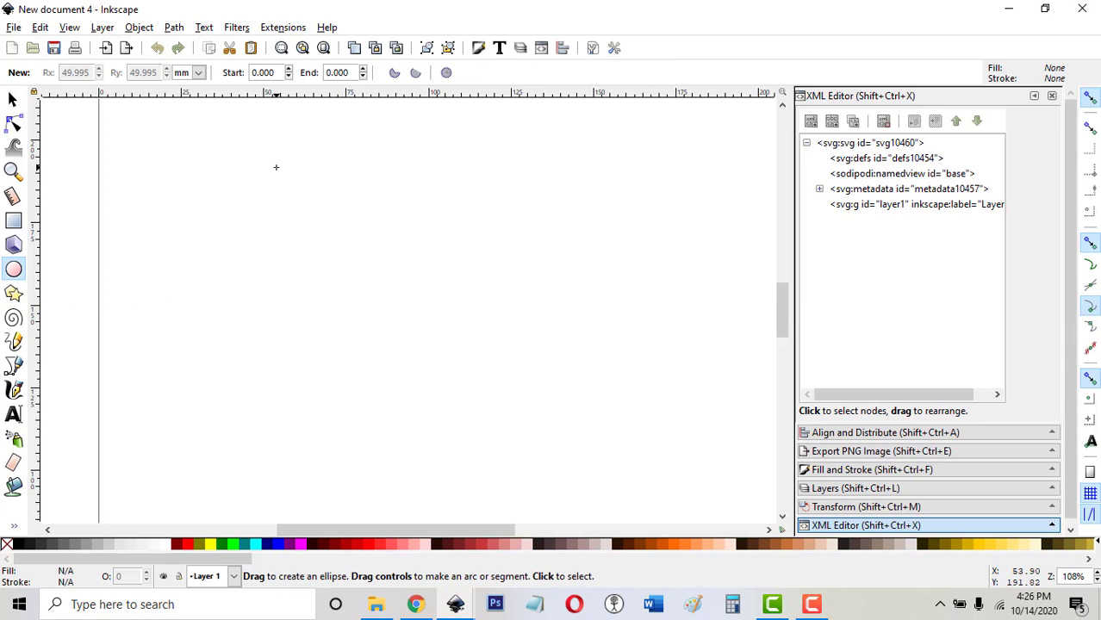
pyautogui.moveTo(276, 168); pyautogui.dragTo(347, 342)
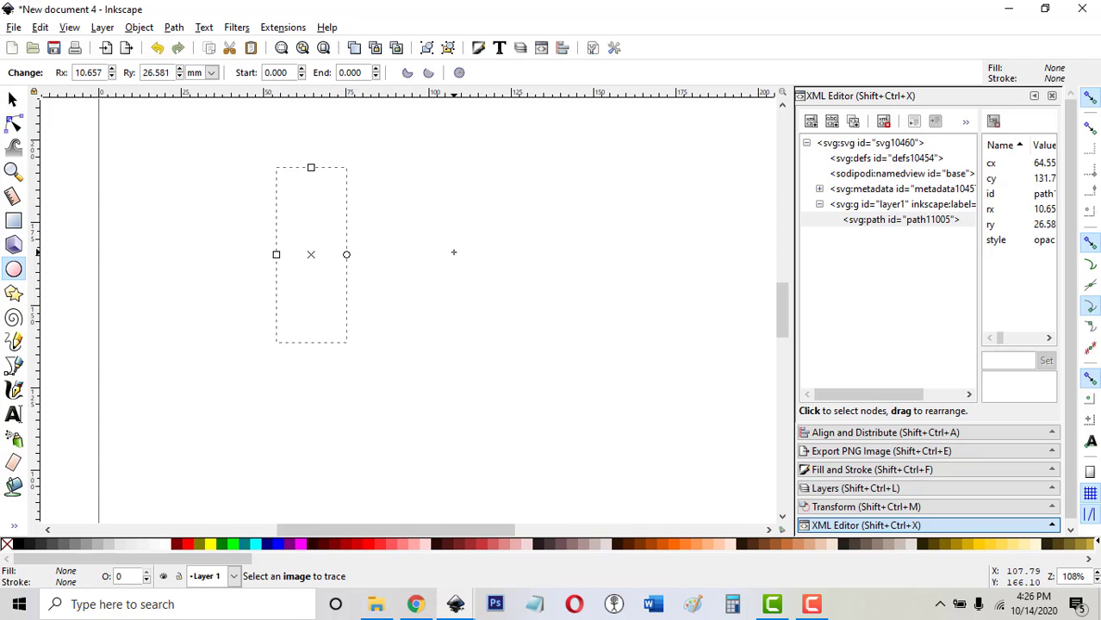
pyautogui.click(12, 100)
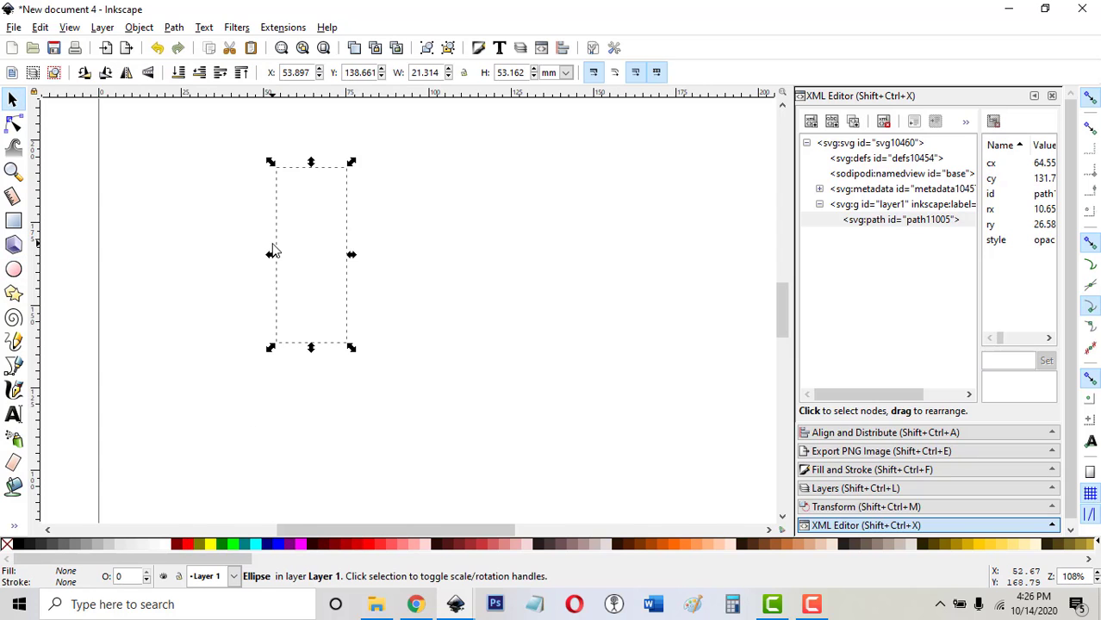
pyautogui.hotkey('ctrl', 'z')
pyautogui.click(12, 269)
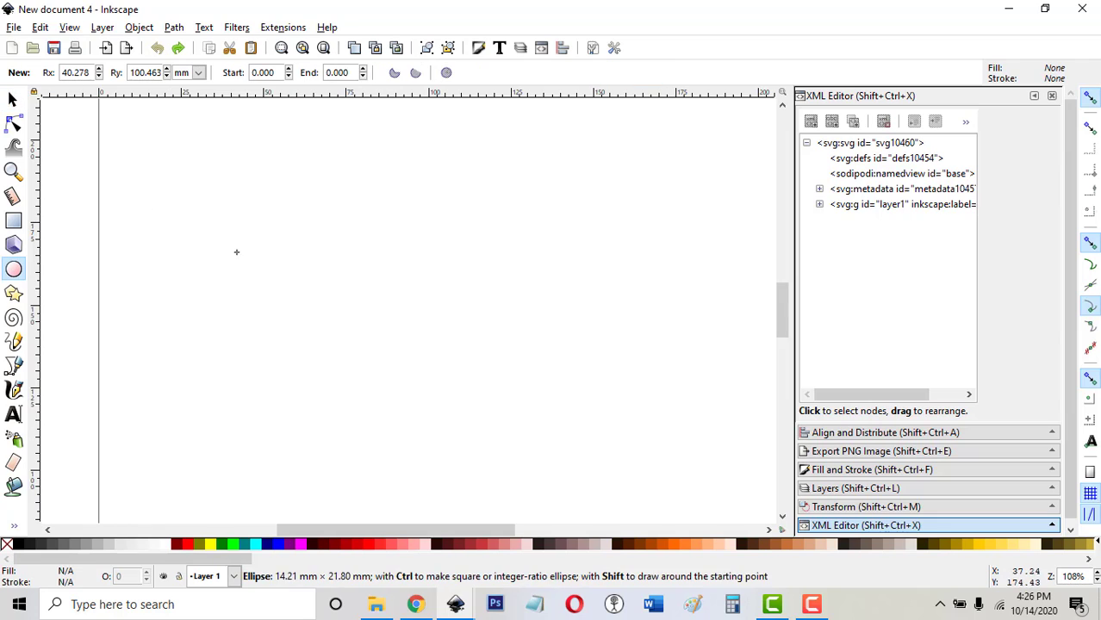
pyautogui.moveTo(237, 252); pyautogui.dragTo(319, 425)
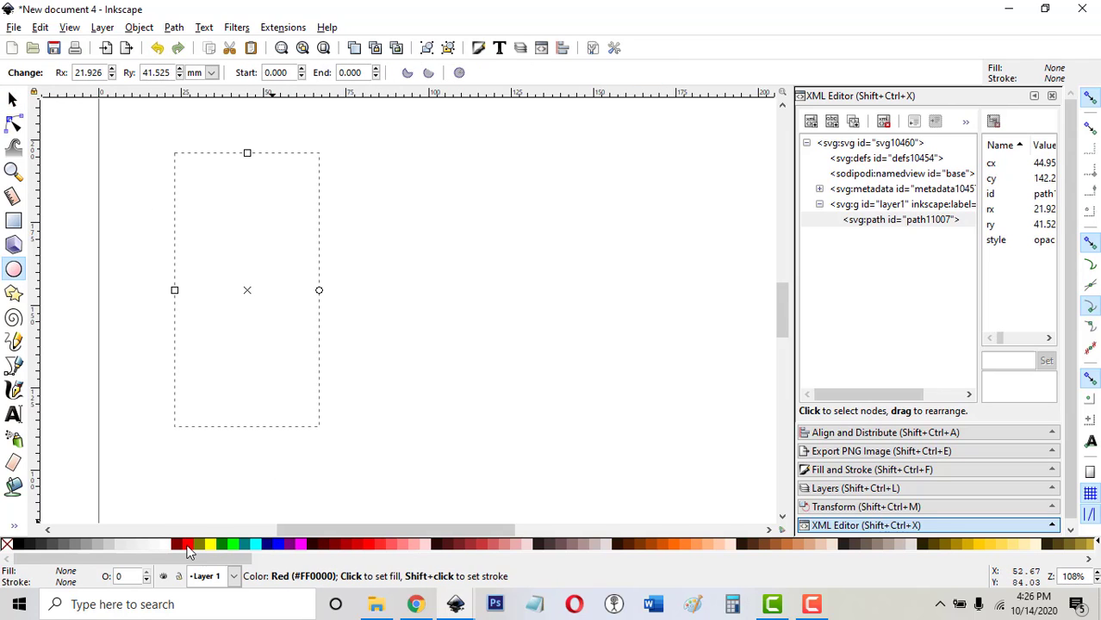
pyautogui.keyDown('shift'); pyautogui.click(187, 546); pyautogui.keyUp('shift')
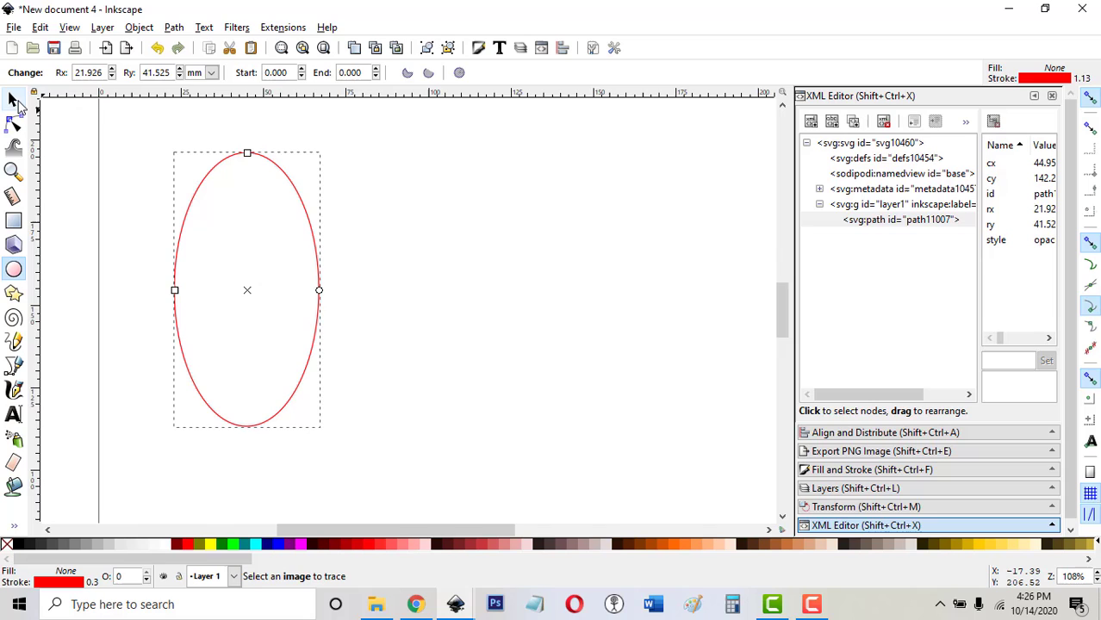
pyautogui.click(13, 100)
pyautogui.press('Delete')
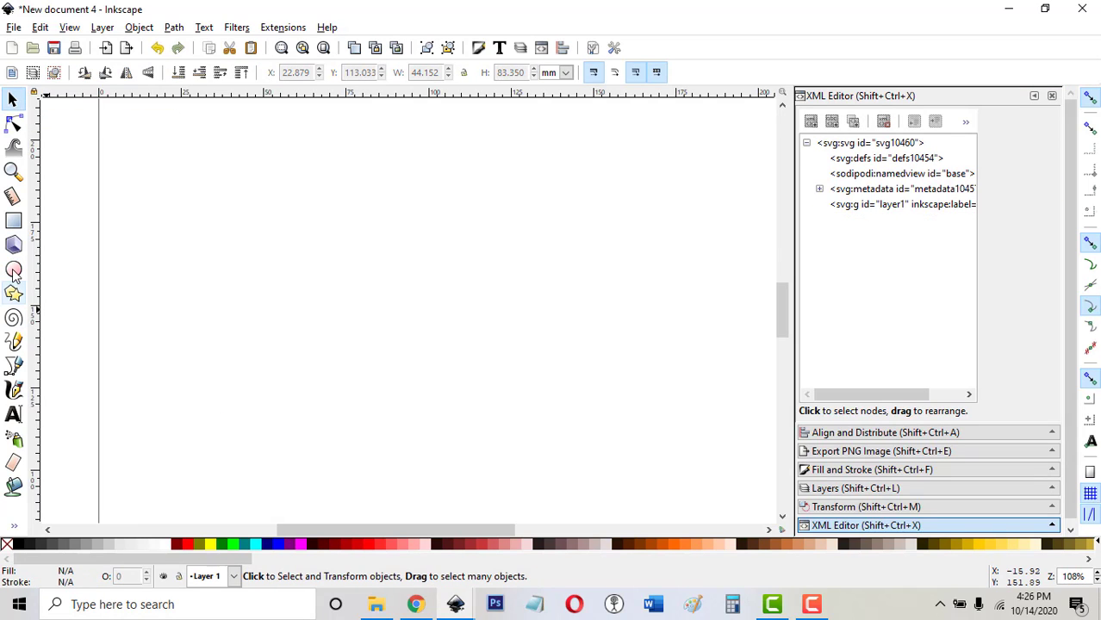
# Ctrl-drag a large perfect circle with a red outline on the page.
pyautogui.click(13, 269)
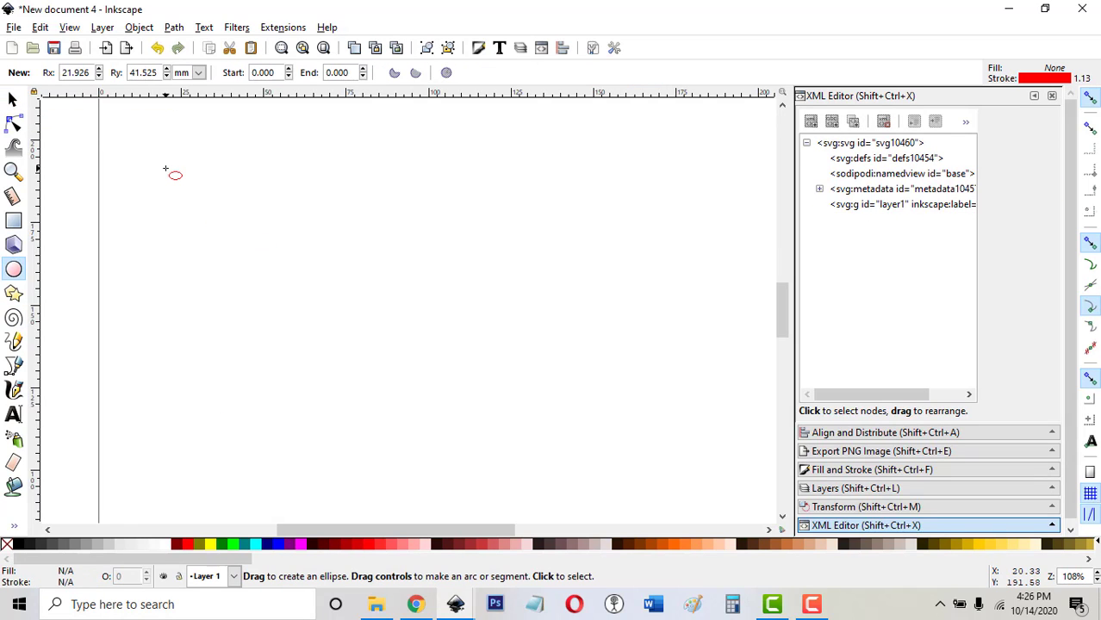
pyautogui.press('ctrl')
pyautogui.moveTo(166, 169); pyautogui.dragTo(508, 520)
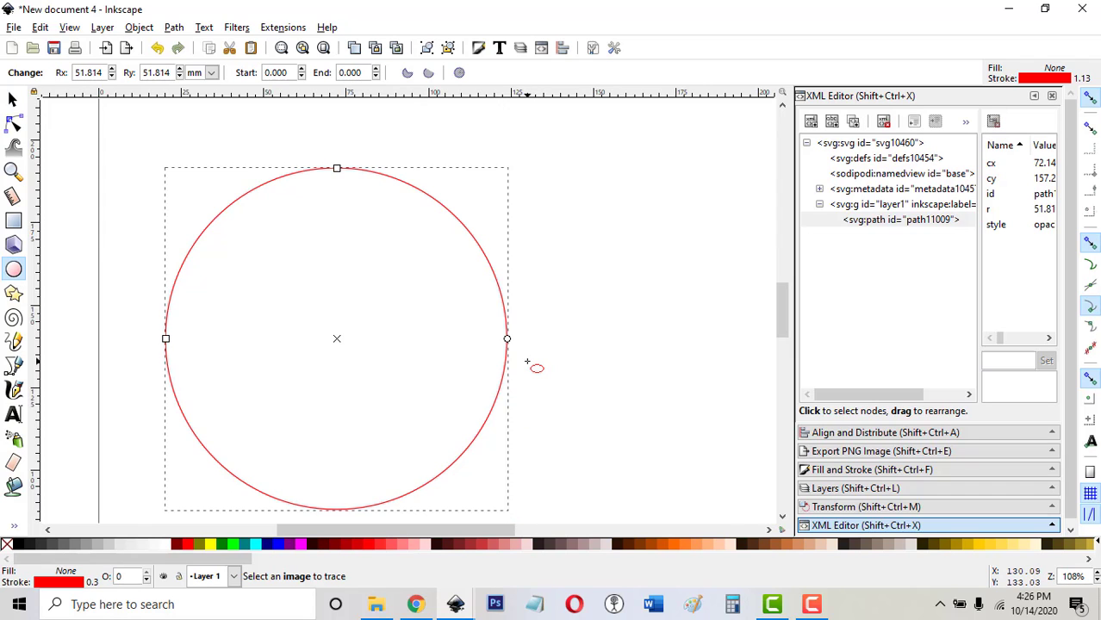
# Replace the circle with a new red ellipse, keeping millimetres as the size unit.
pyautogui.press('Delete')
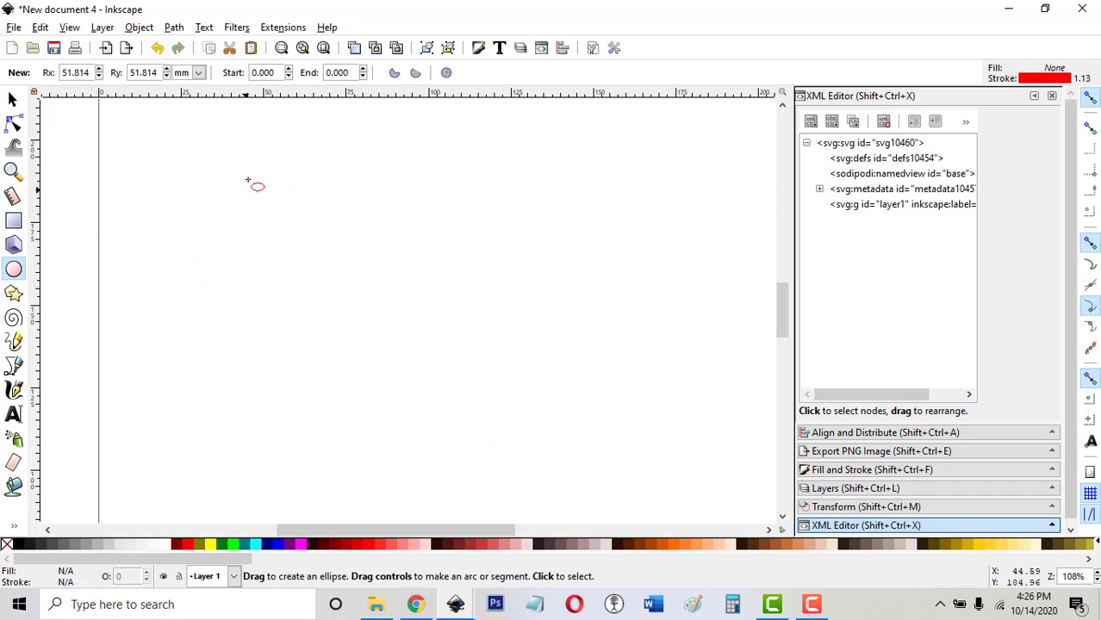
pyautogui.moveTo(248, 176); pyautogui.dragTo(509, 475)
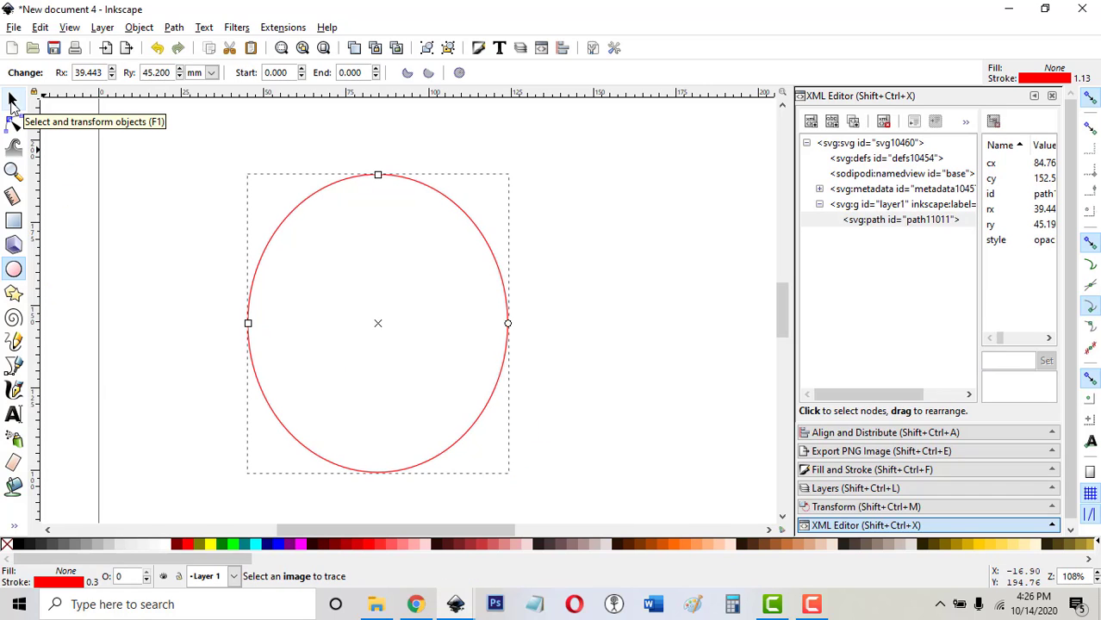
pyautogui.click(12, 100)
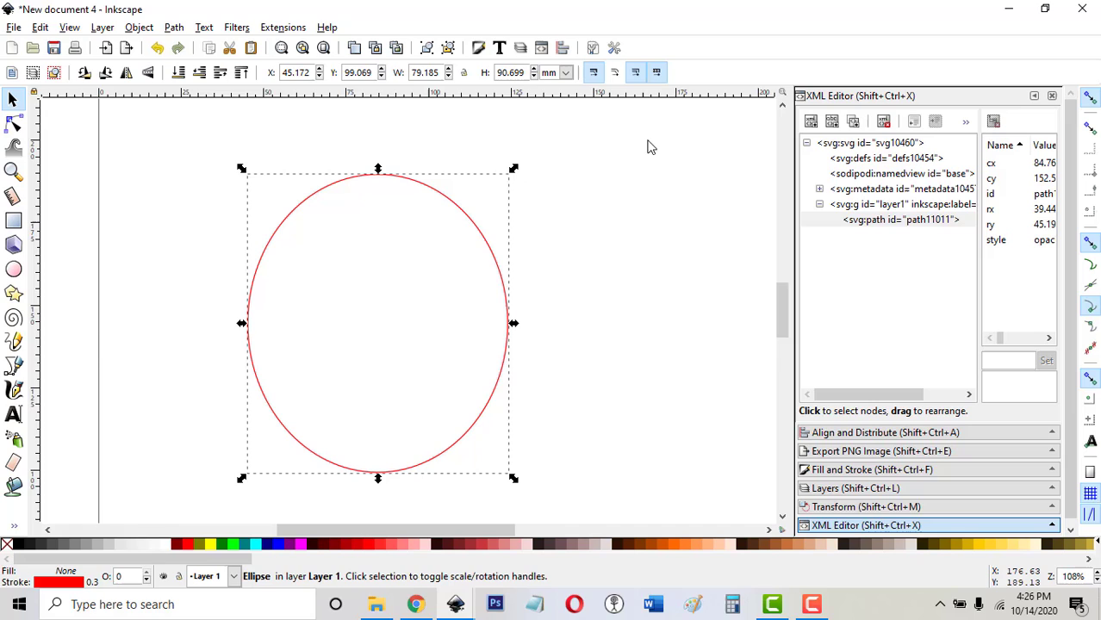
pyautogui.click(567, 74)
pyautogui.click(457, 103)
# Try heights of 10 mm and 80 mm with the W/H lock on, then restore 10 mm.
pyautogui.doubleClick(515, 73)
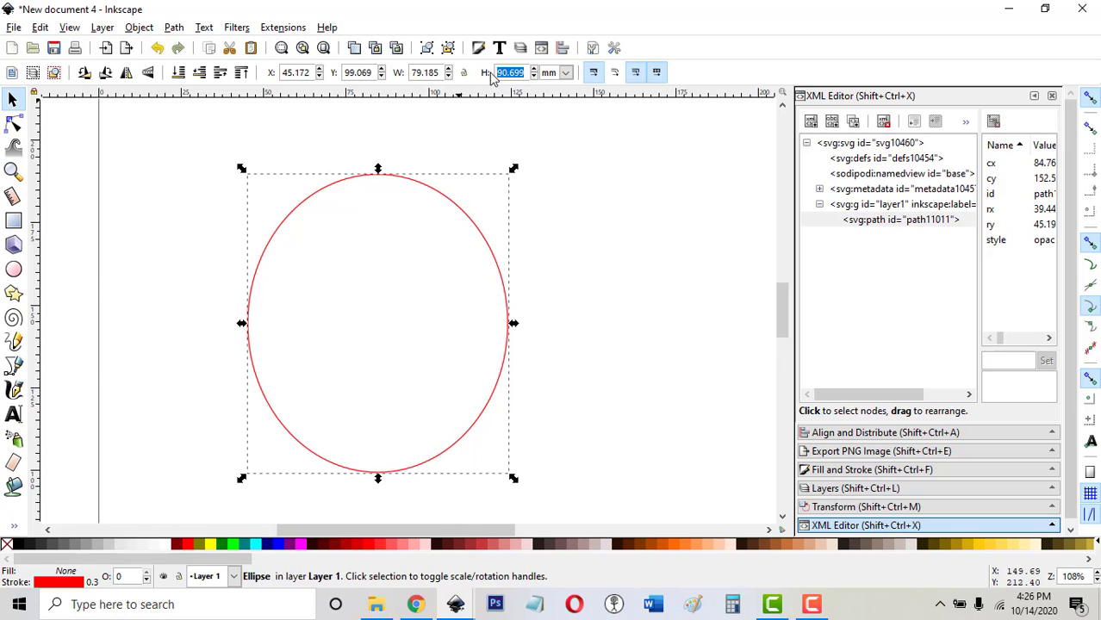
pyautogui.write('10')
pyautogui.press('Return')
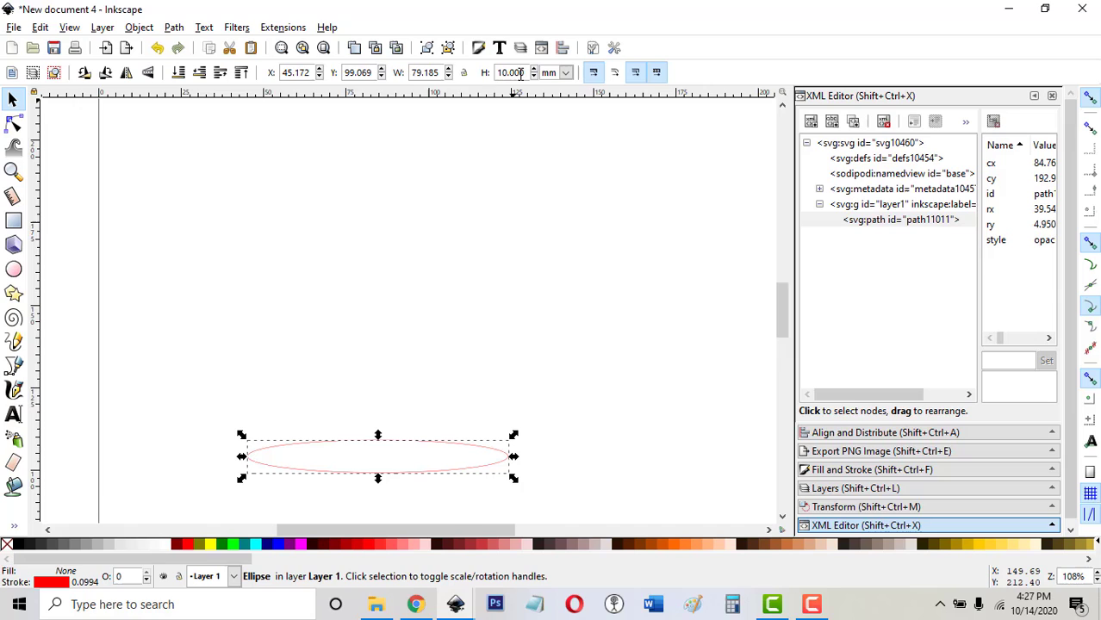
pyautogui.click(464, 74)
pyautogui.moveTo(527, 73); pyautogui.dragTo(484, 75)
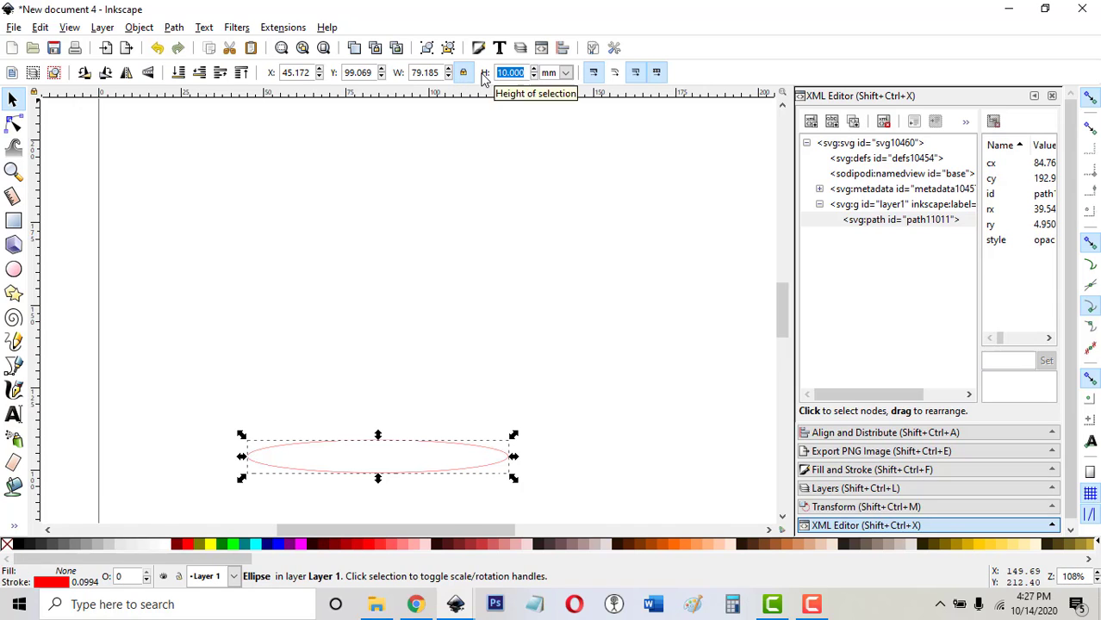
pyautogui.write('80')
pyautogui.press('Return')
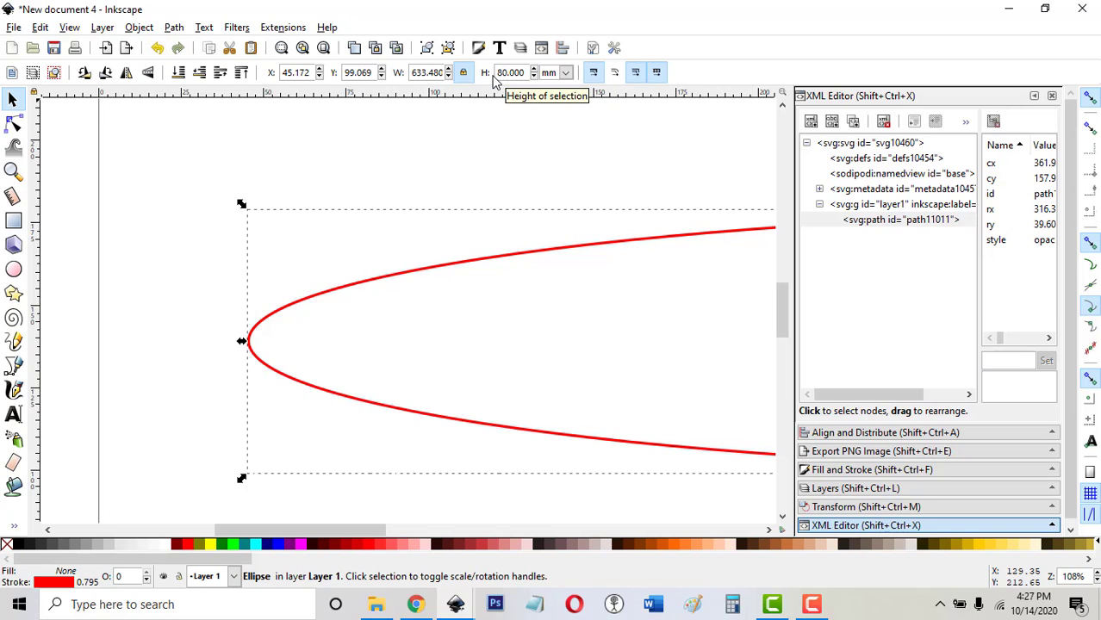
pyautogui.hotkey('ctrl', 'a')
pyautogui.write('10')
pyautogui.press('Return')
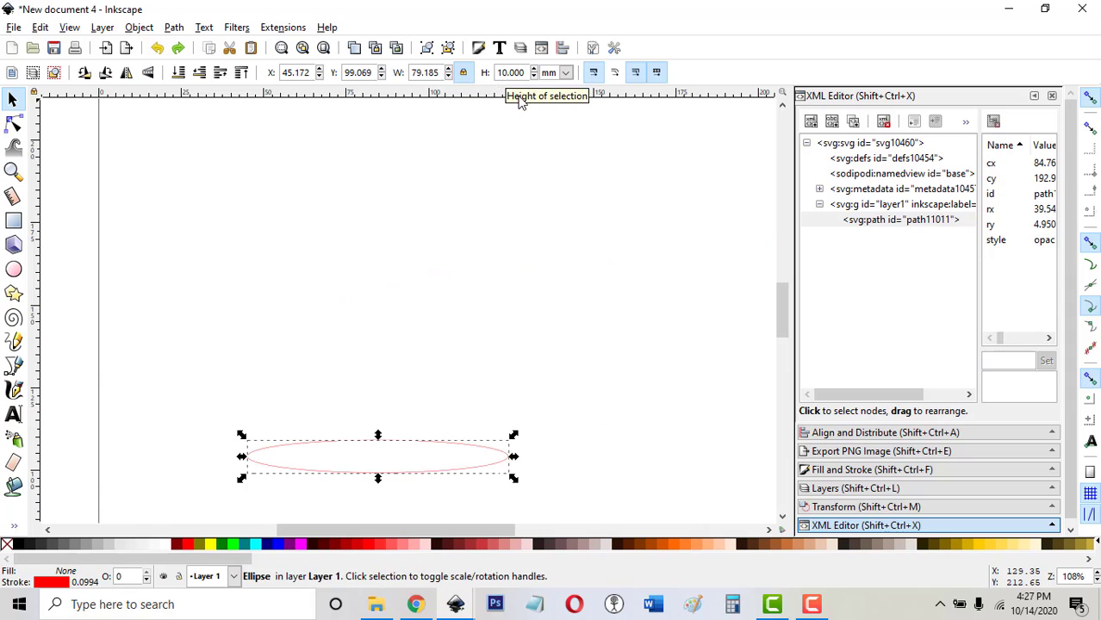
# Unlock the proportions and set the ellipse to 80 mm high and 80 mm wide.
pyautogui.click(463, 73)
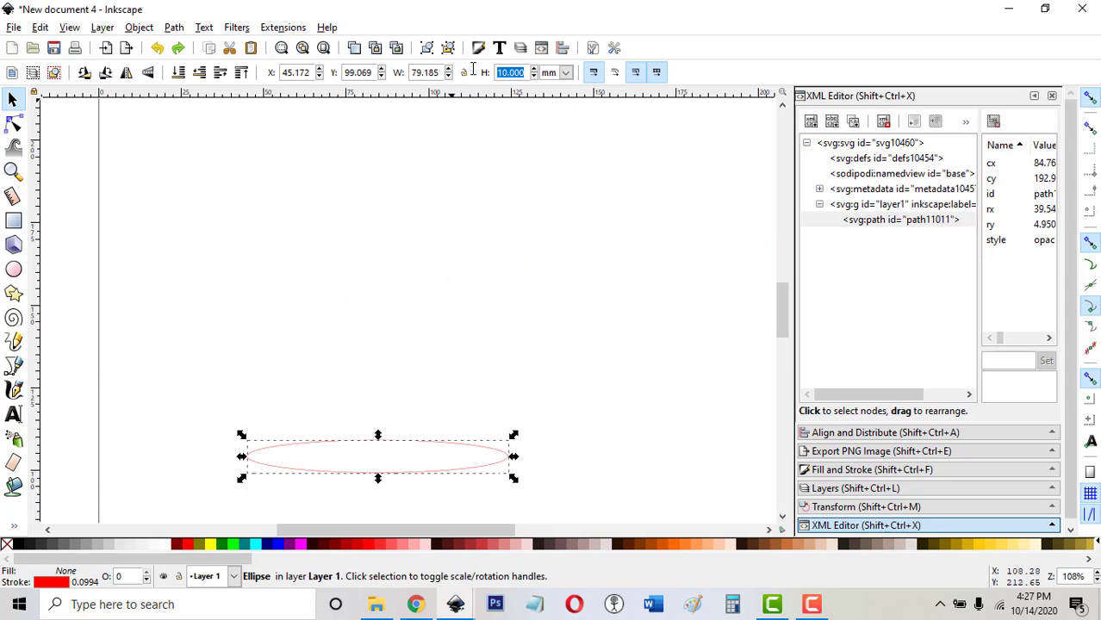
pyautogui.write('80')
pyautogui.press('Return')
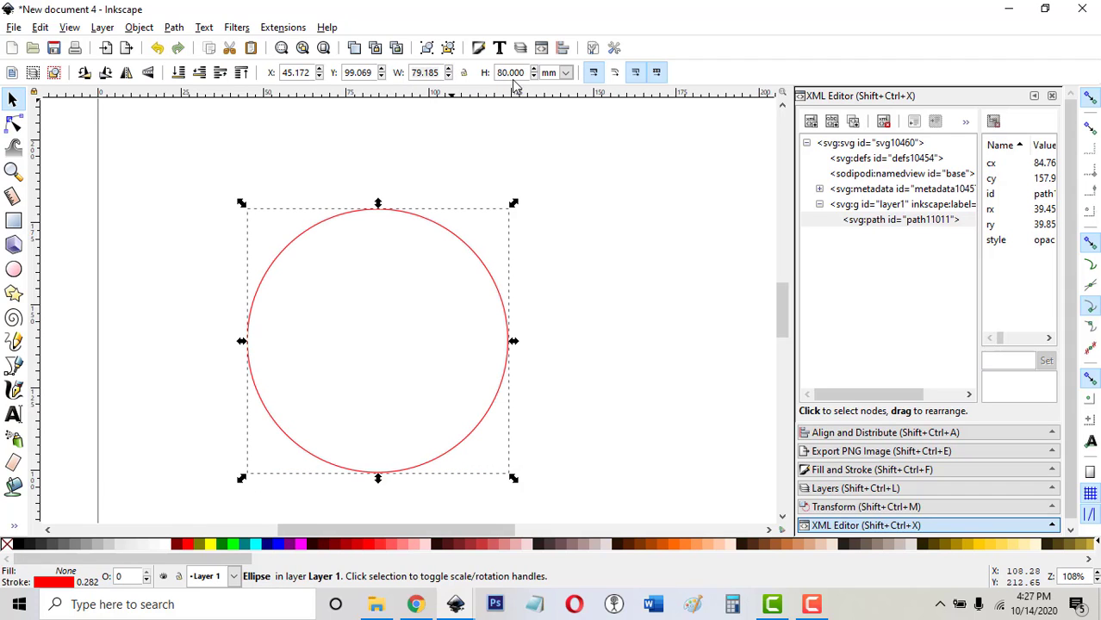
pyautogui.tripleClick(425, 72)
pyautogui.write('80')
pyautogui.press('Return')
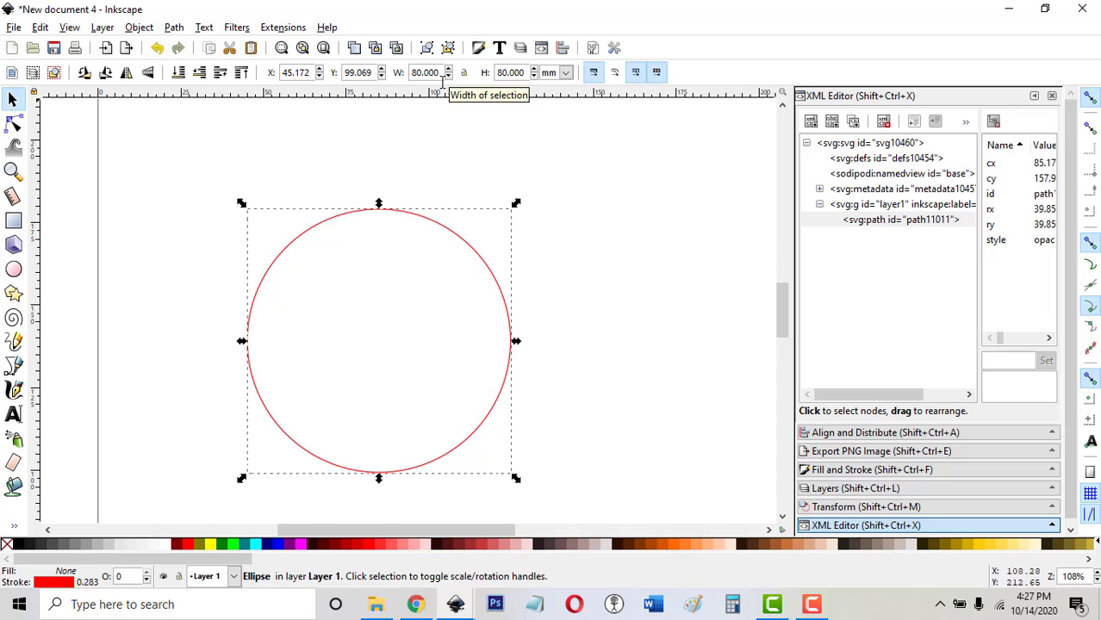
# Shift the circle slightly up and right, and zoom in on it.
pyautogui.click(655, 343)
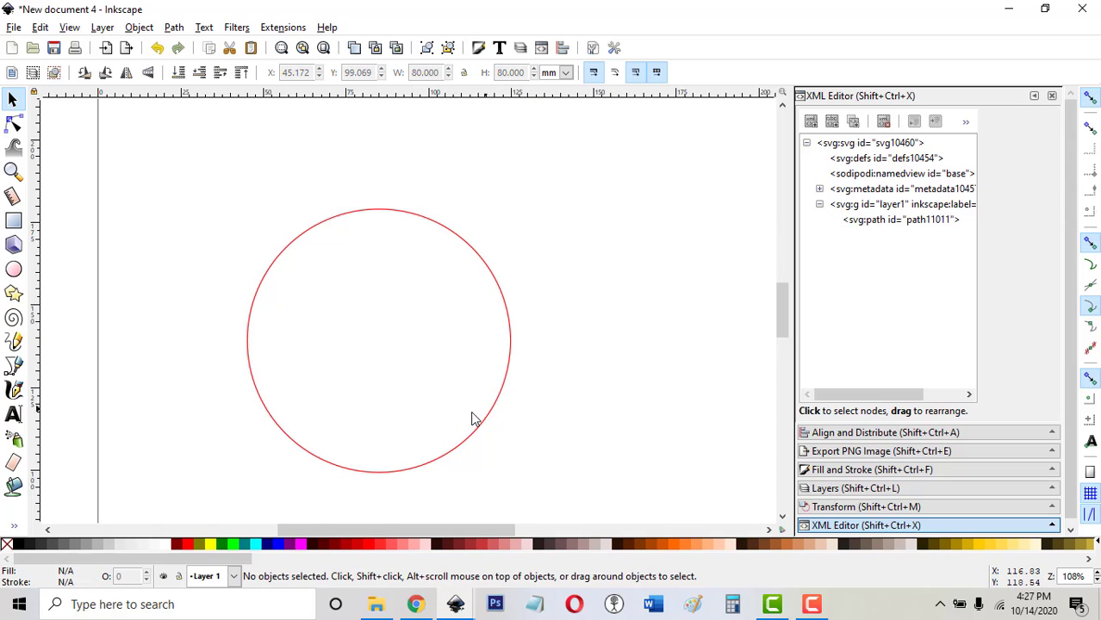
pyautogui.moveTo(487, 428)
pyautogui.mouseDown()
pyautogui.moveTo(494, 398)
pyautogui.moveTo(510, 390)
pyautogui.mouseUp()
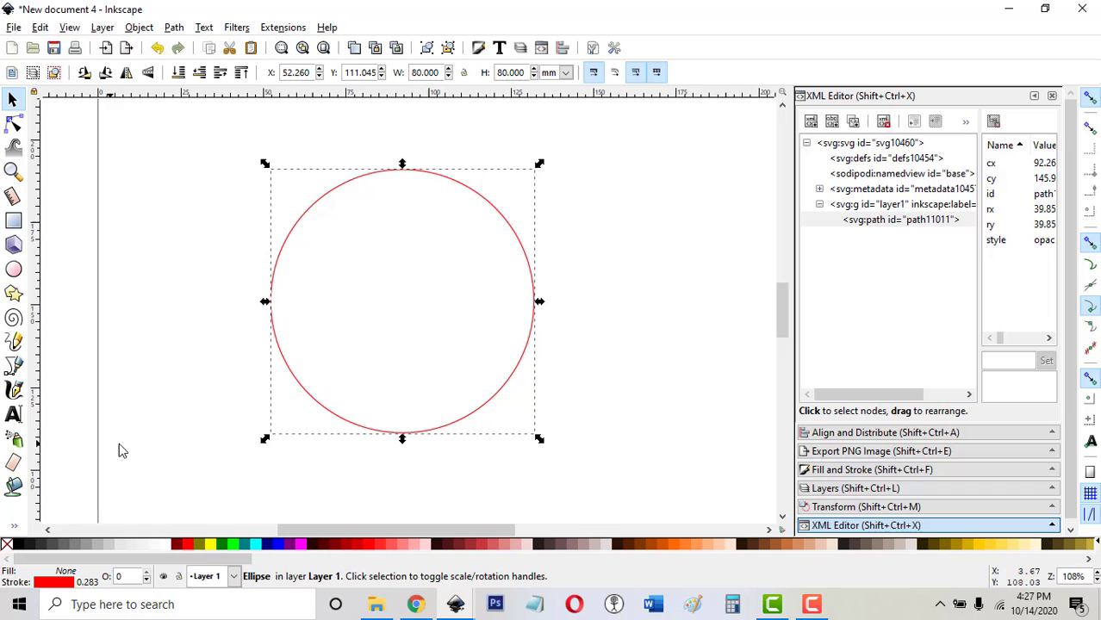
pyautogui.press('+')
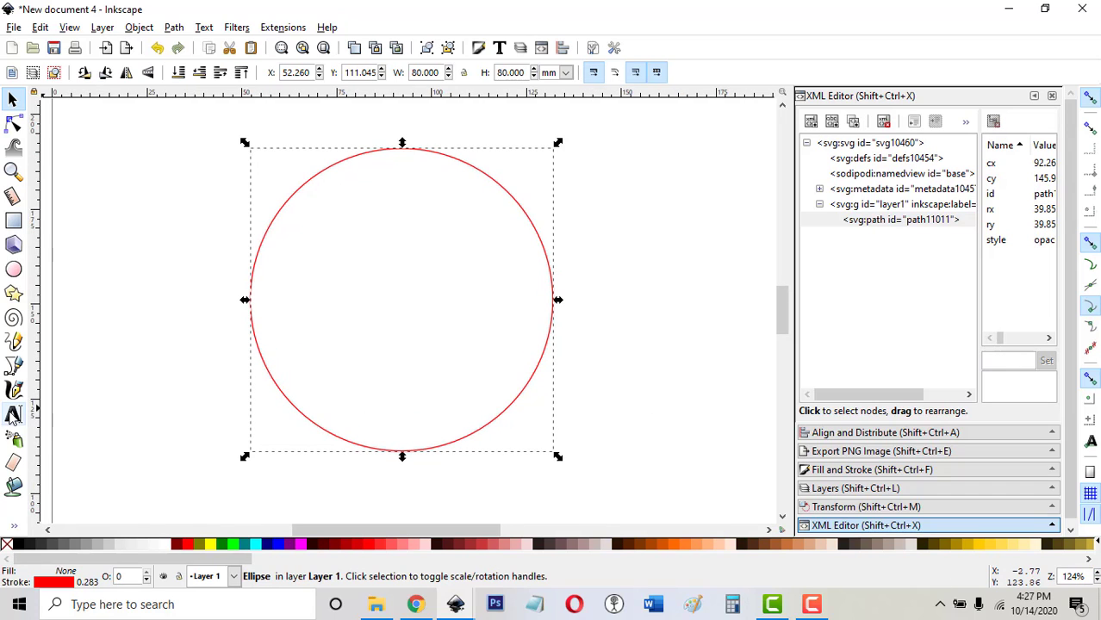
# Type MONOGRAM across the circle and set its font to Times New Roman.
pyautogui.click(13, 414)
pyautogui.click(214, 274)
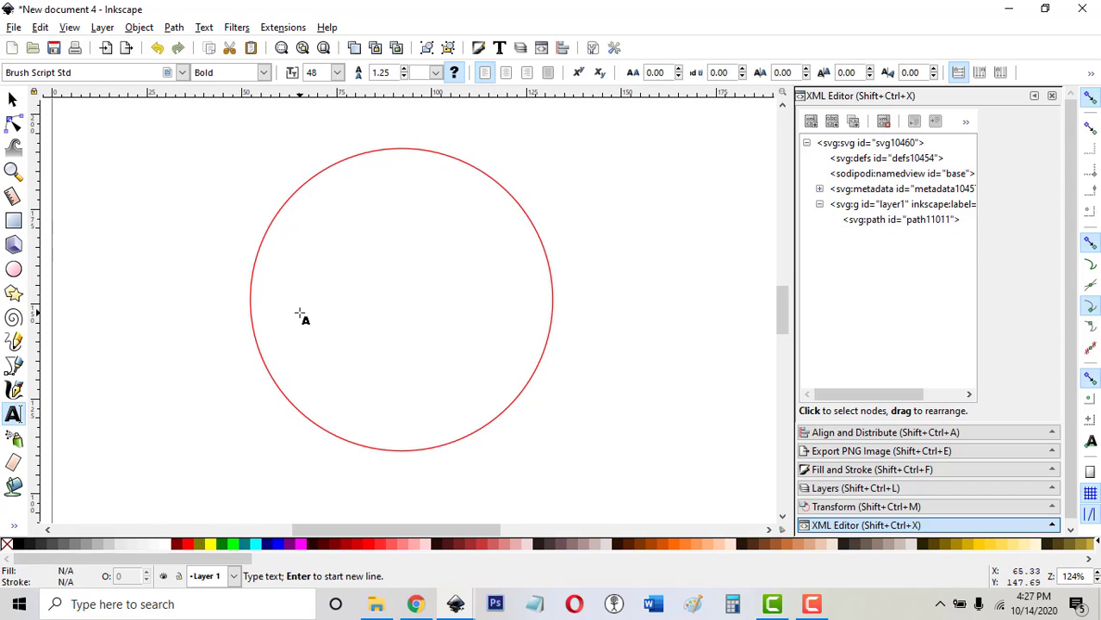
pyautogui.write('MONOGRA')
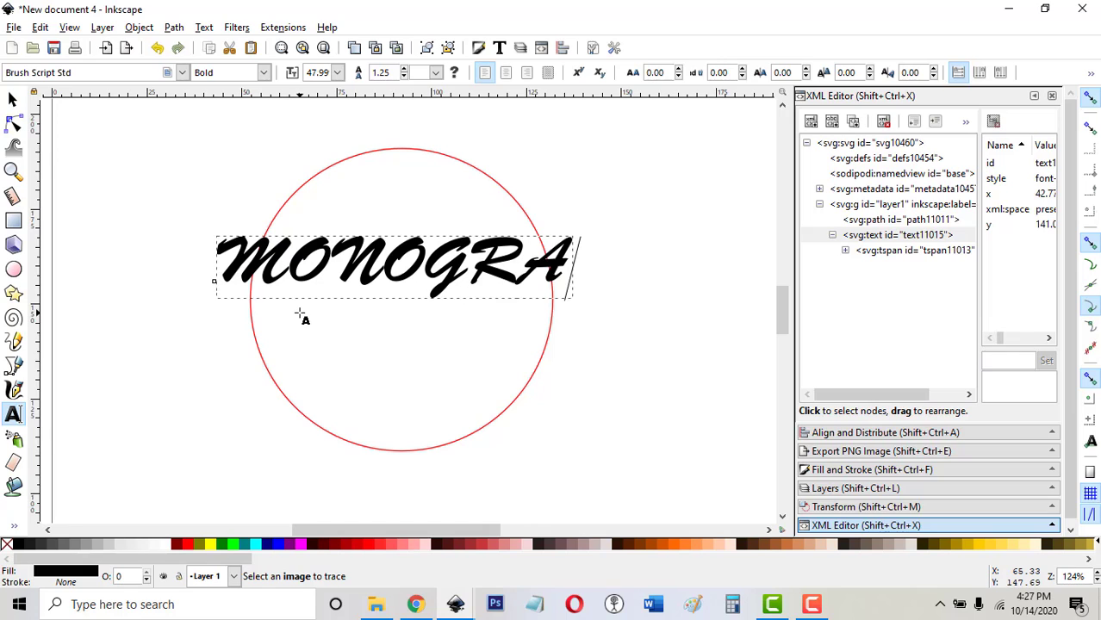
pyautogui.write('M')
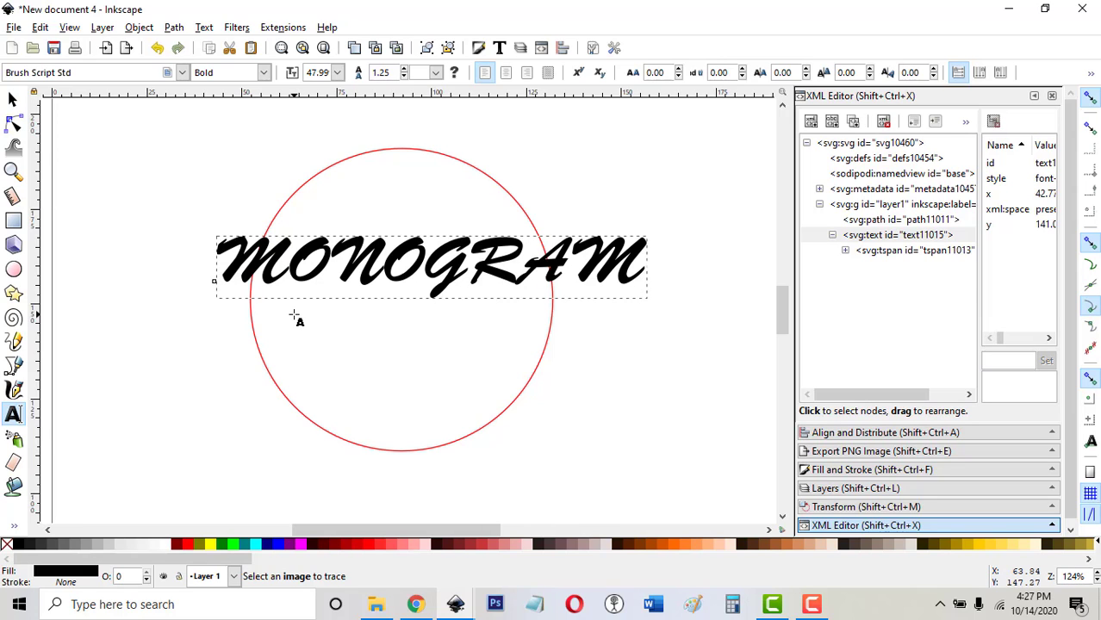
pyautogui.hotkey('shift', 'Left')
pyautogui.hotkey('shift', 'Left')
pyautogui.hotkey('shift', 'Left')
pyautogui.hotkey('shift', 'Left')
pyautogui.hotkey('shift', 'Left')
pyautogui.hotkey('shift', 'Left')
pyautogui.hotkey('shift', 'Left')
pyautogui.hotkey('shift', 'Left')
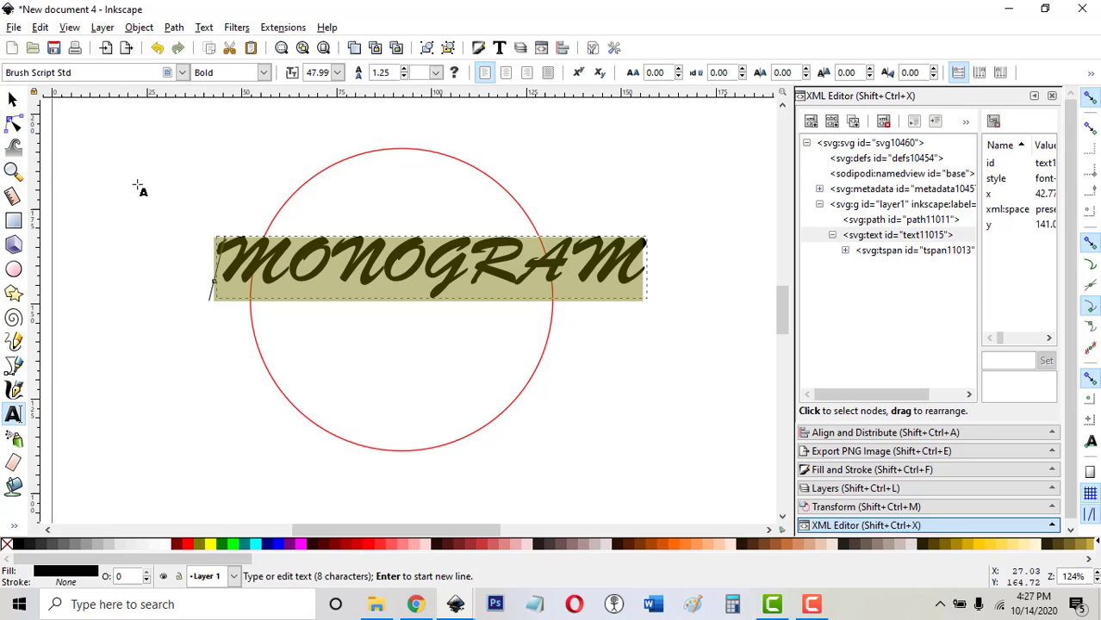
pyautogui.tripleClick(71, 71)
pyautogui.write('times')
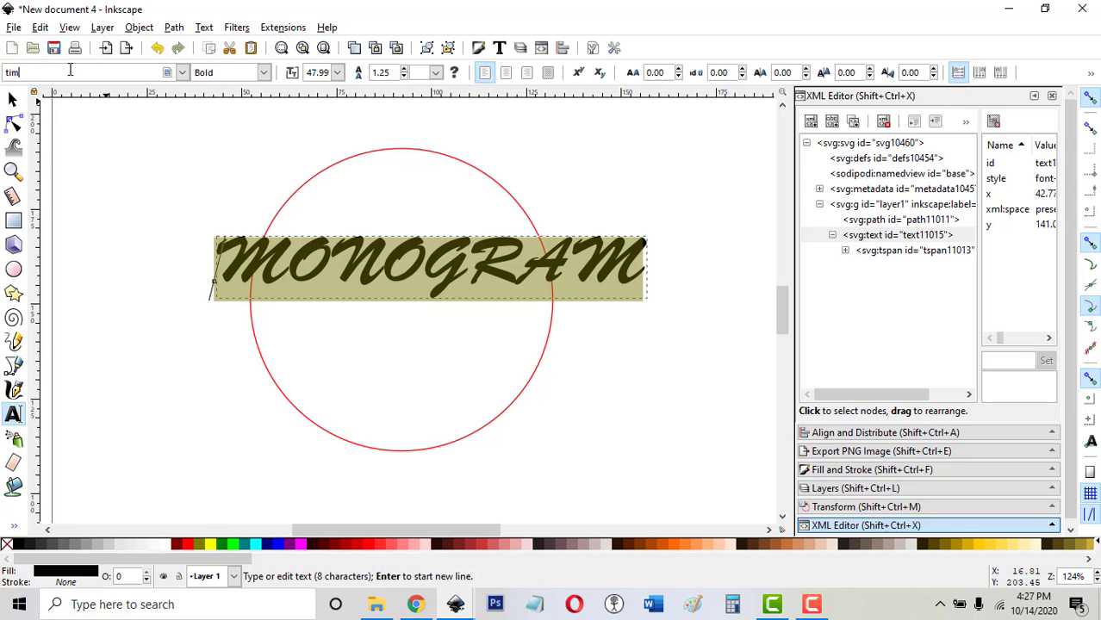
pyautogui.click(55, 90)
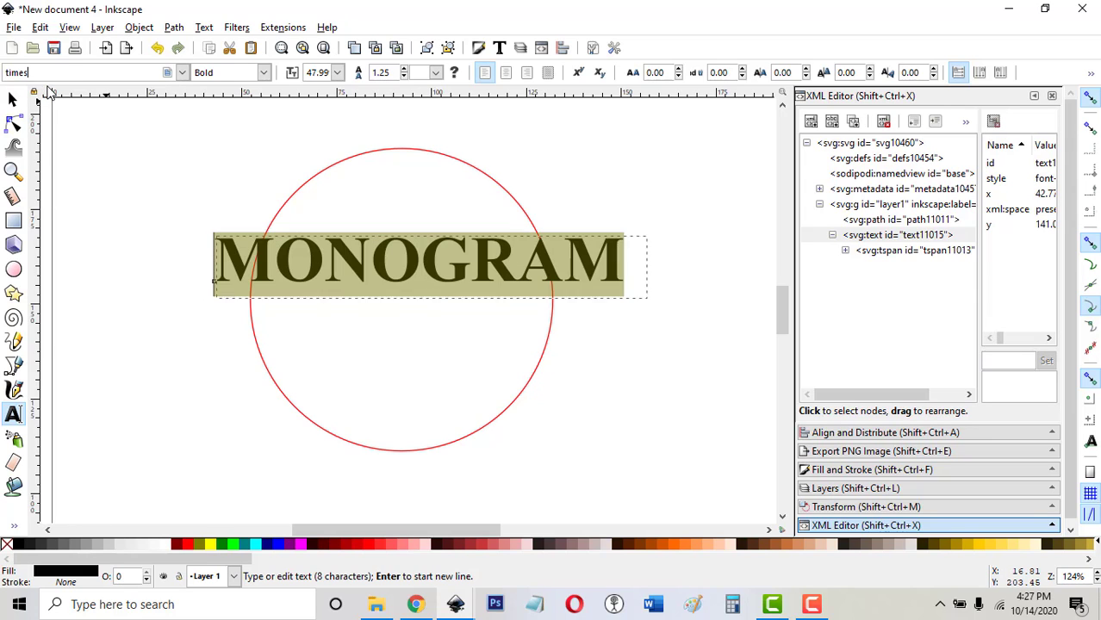
# Move MONOGRAM onto the circle's centre and squeeze it to about 84 mm wide.
pyautogui.click(12, 99)
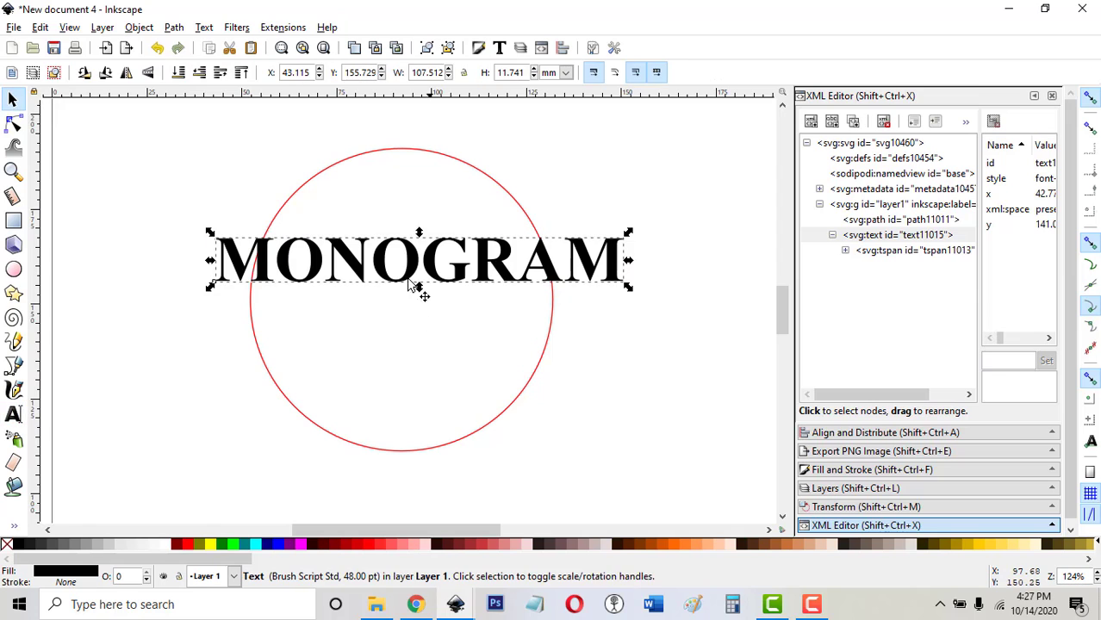
pyautogui.moveTo(408, 266); pyautogui.dragTo(412, 308)
pyautogui.moveTo(630, 303); pyautogui.dragTo(566, 311)
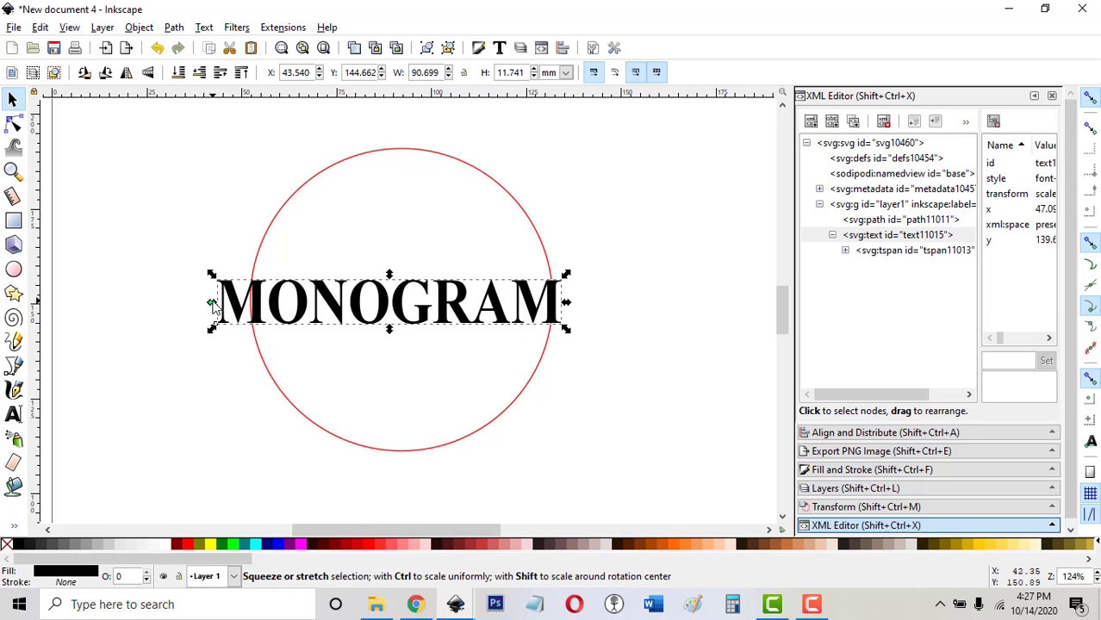
pyautogui.moveTo(217, 307); pyautogui.dragTo(239, 309)
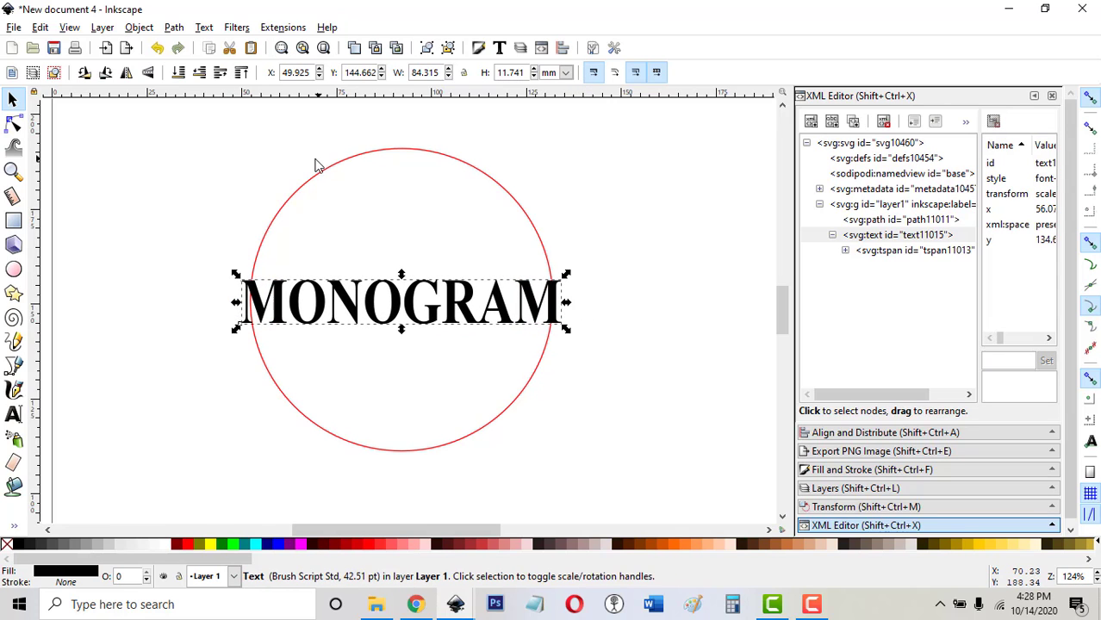
# Select both the MONOGRAM text and the red circle together.
pyautogui.press('shift')
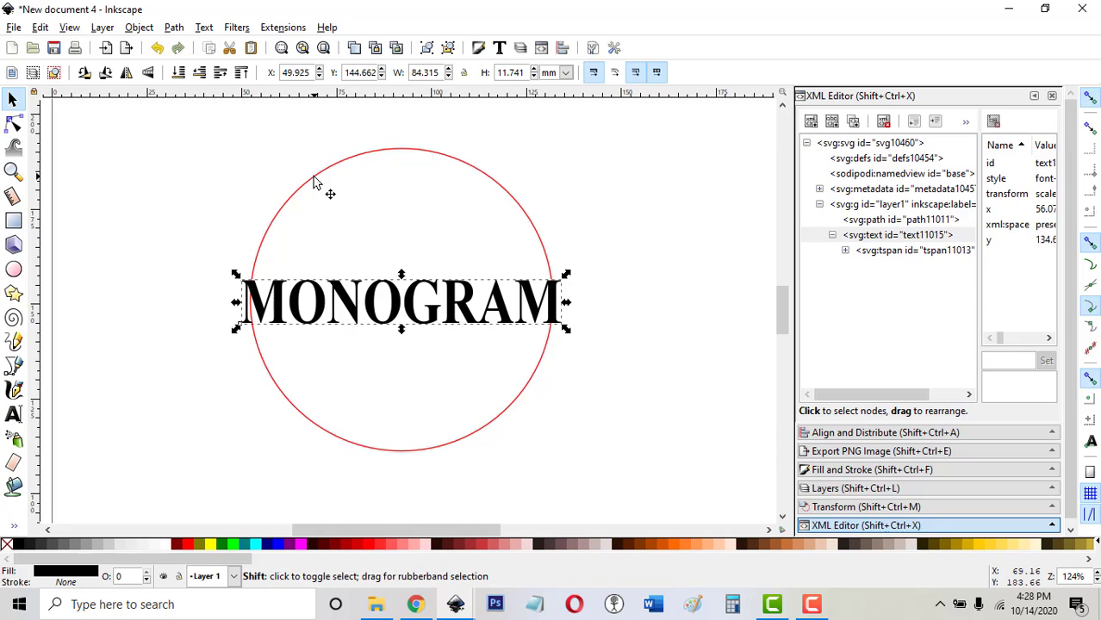
pyautogui.keyDown('shift'); pyautogui.click(314, 183); pyautogui.keyUp('shift')
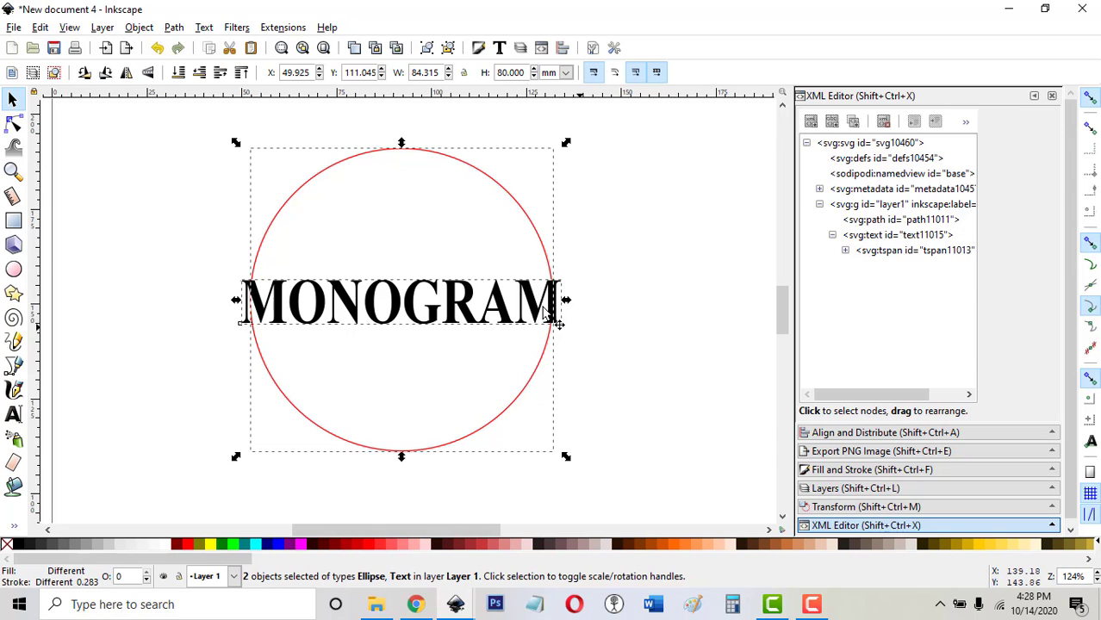
pyautogui.click(128, 132)
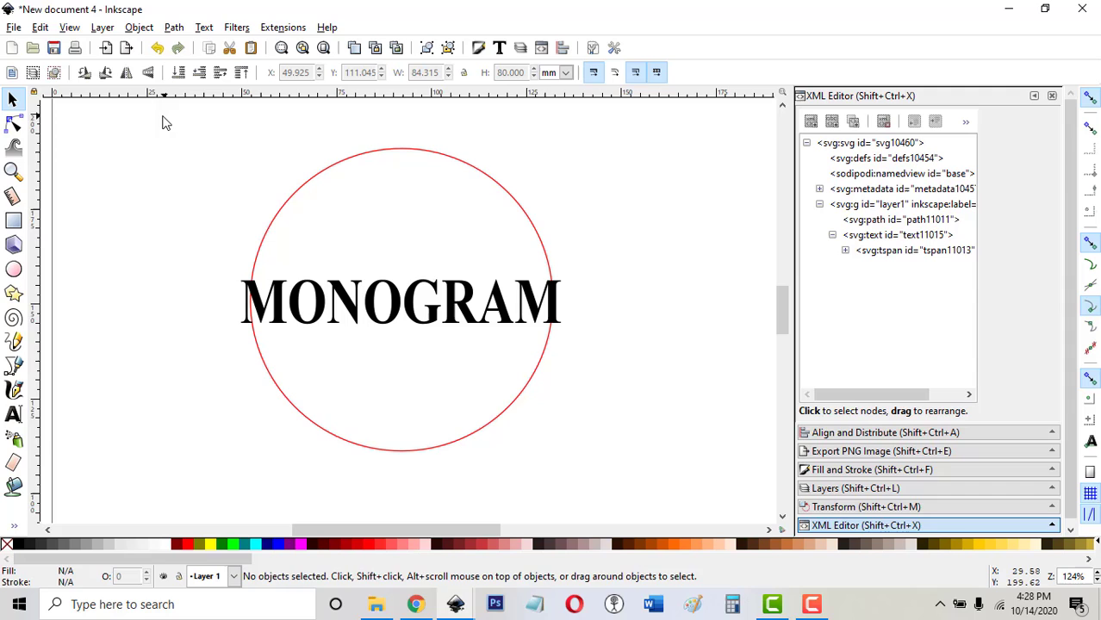
pyautogui.moveTo(163, 116); pyautogui.dragTo(662, 506)
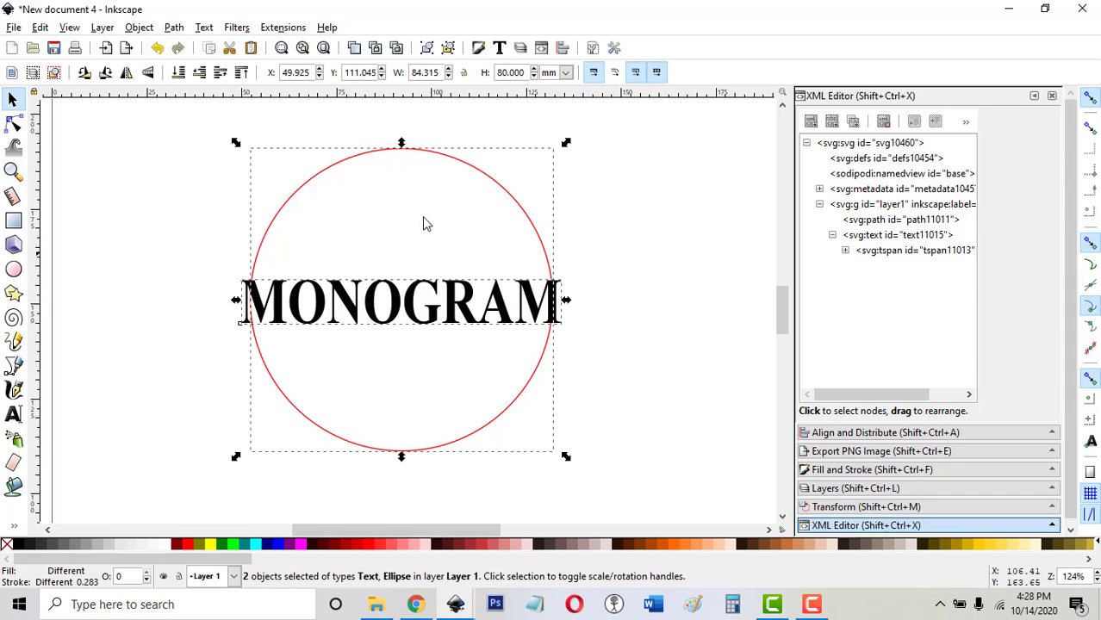
pyautogui.click(177, 28)
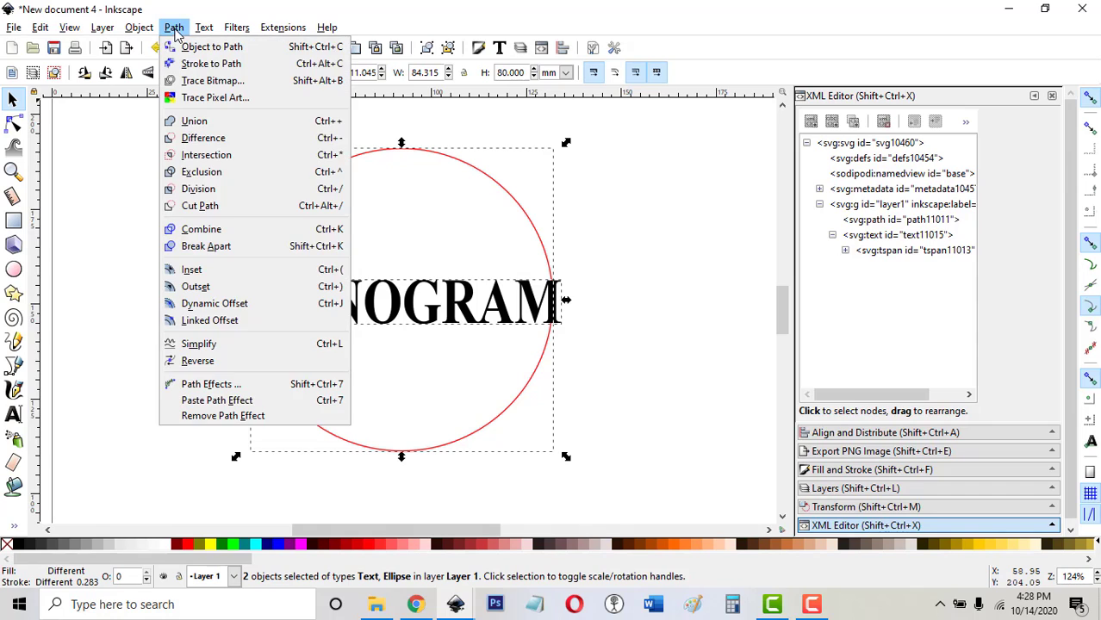
pyautogui.click(191, 128)
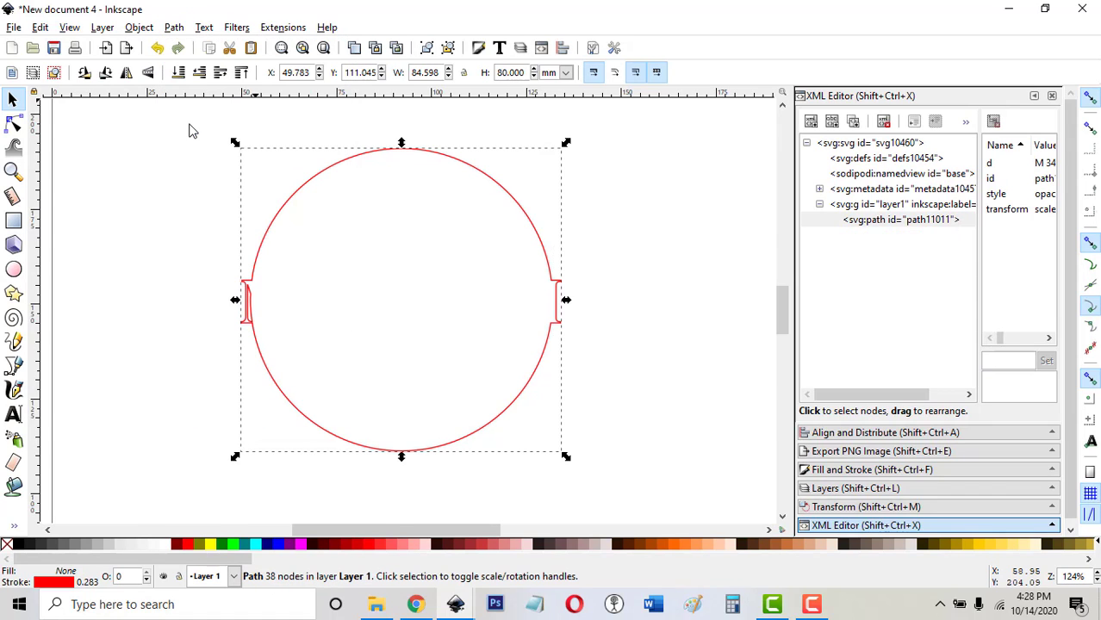
pyautogui.click(607, 353)
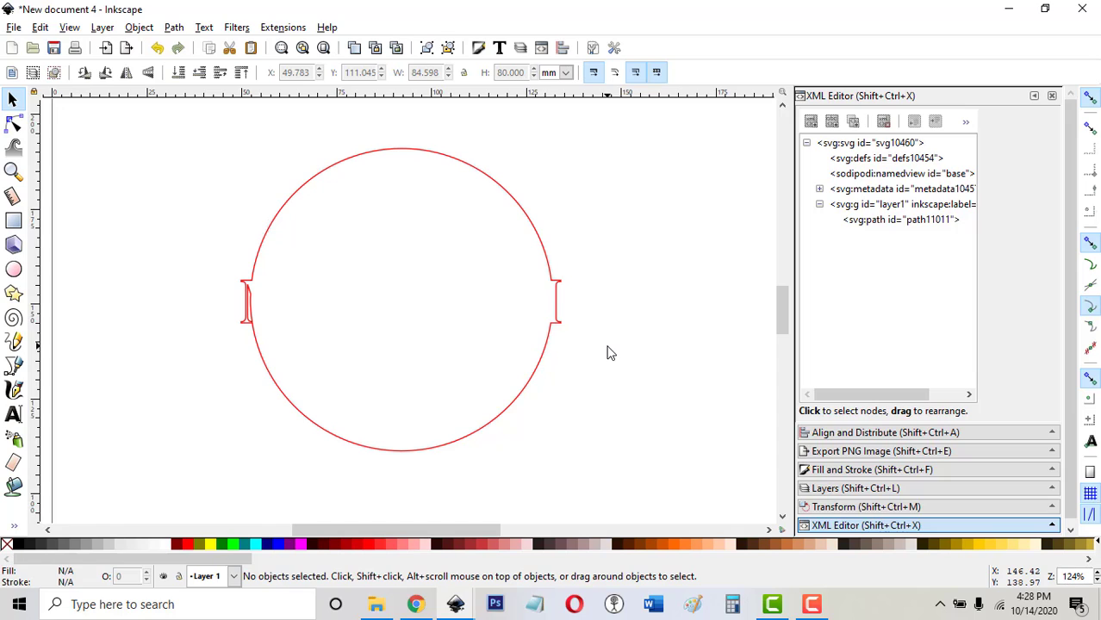
pyautogui.press('ctrl')
pyautogui.hotkey('ctrl', 'z')
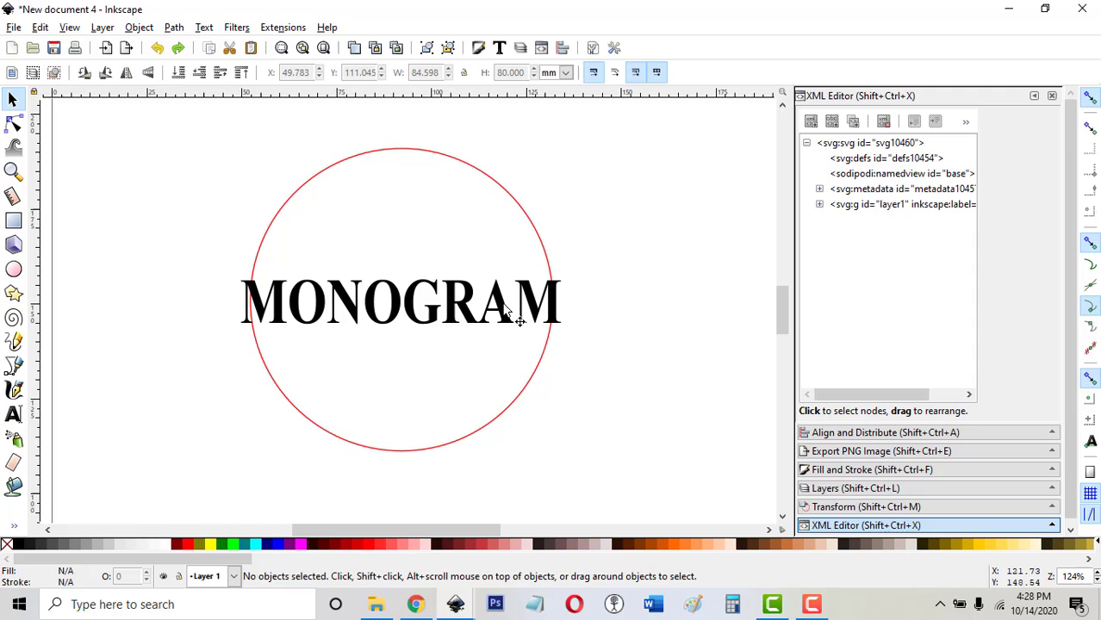
# Nudge the MONOGRAM text slightly left inside the red circle.
pyautogui.moveTo(467, 323); pyautogui.dragTo(461, 320)
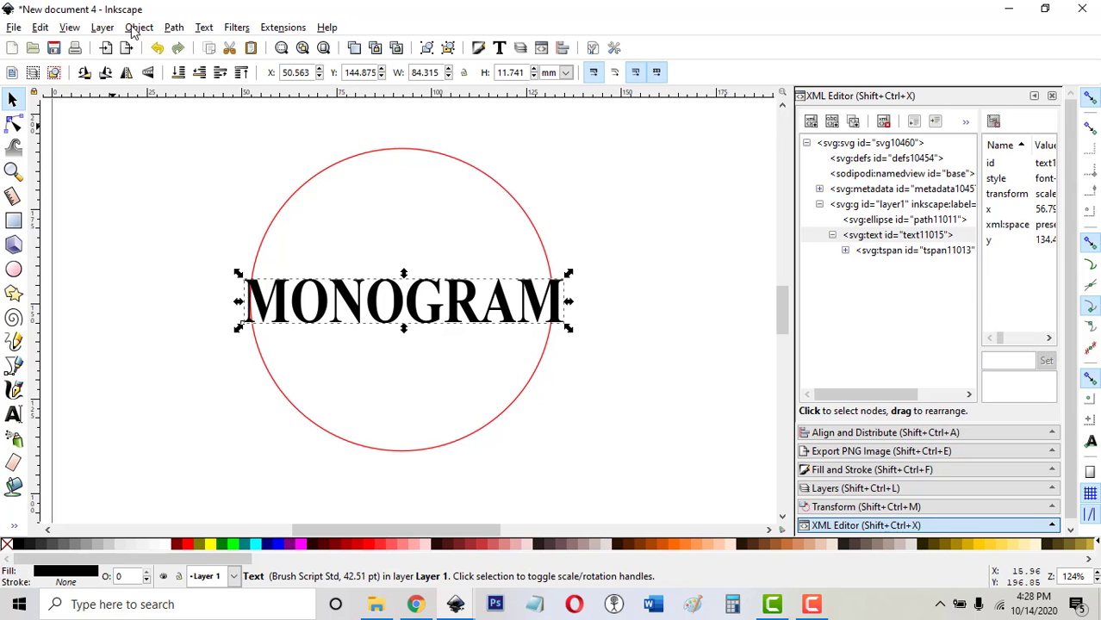
pyautogui.click(174, 30)
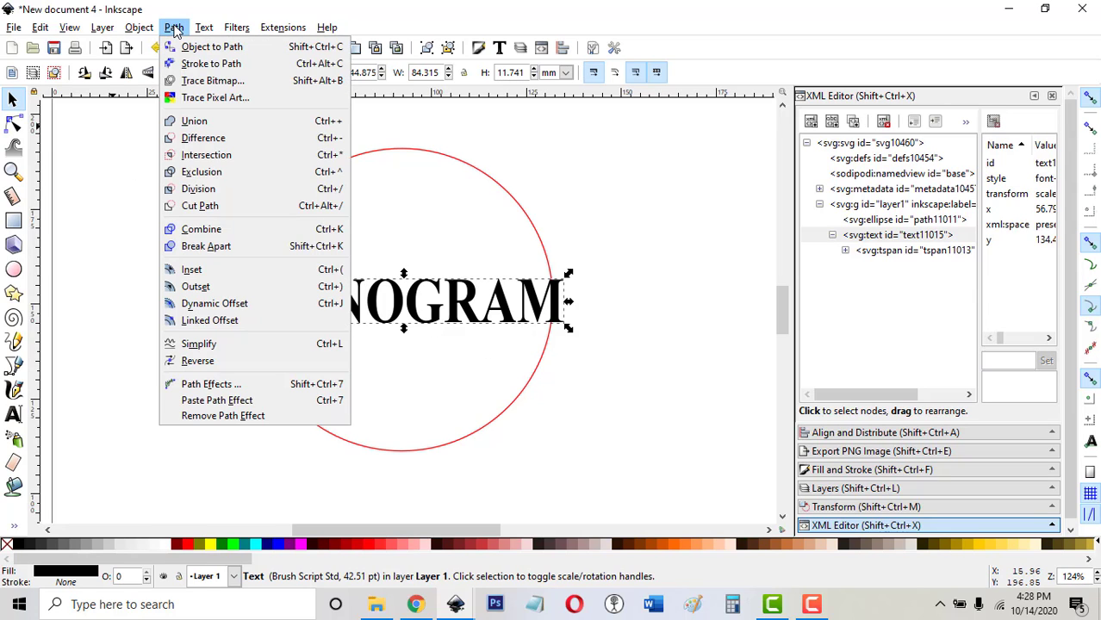
# Convert MONOGRAM to letter paths and drag the final M's top-right node upward.
pyautogui.click(186, 47)
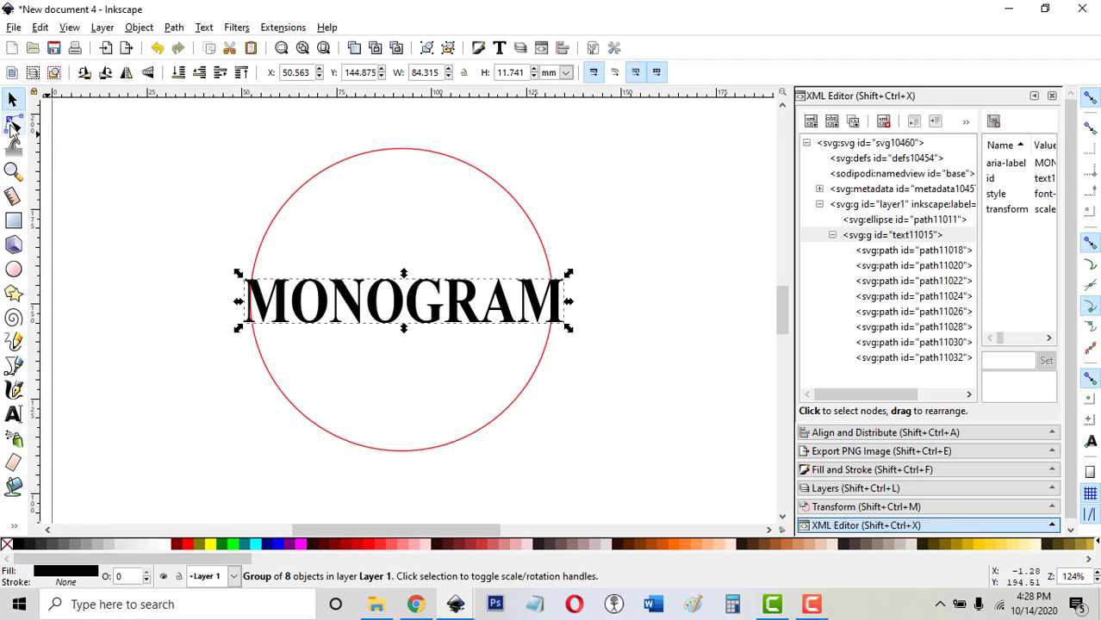
pyautogui.click(13, 125)
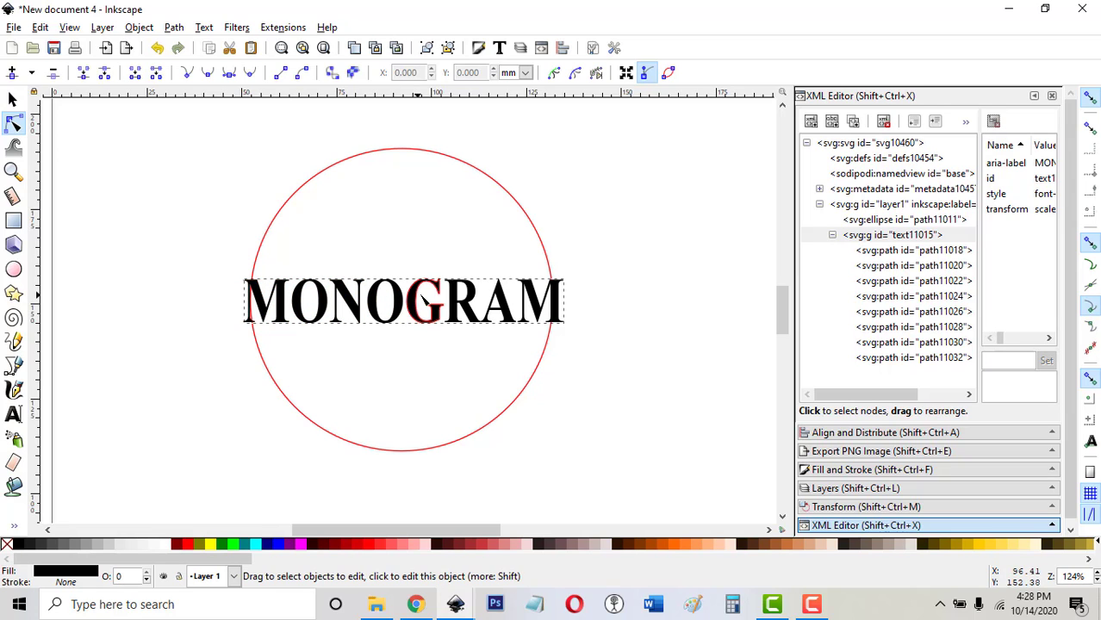
pyautogui.click(558, 306)
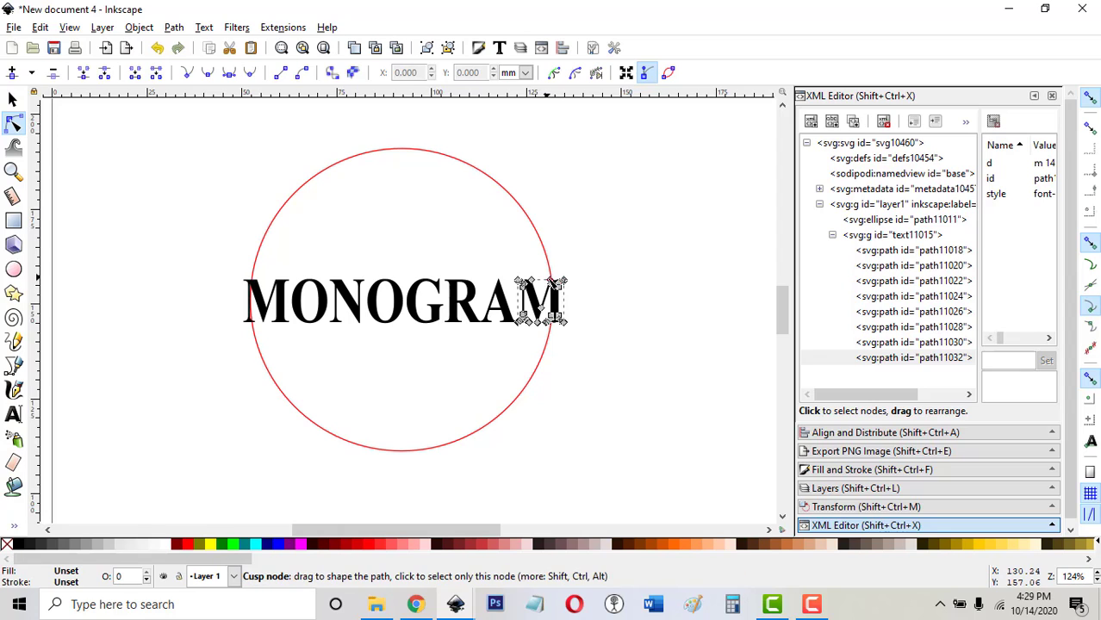
pyautogui.moveTo(553, 285); pyautogui.dragTo(545, 250)
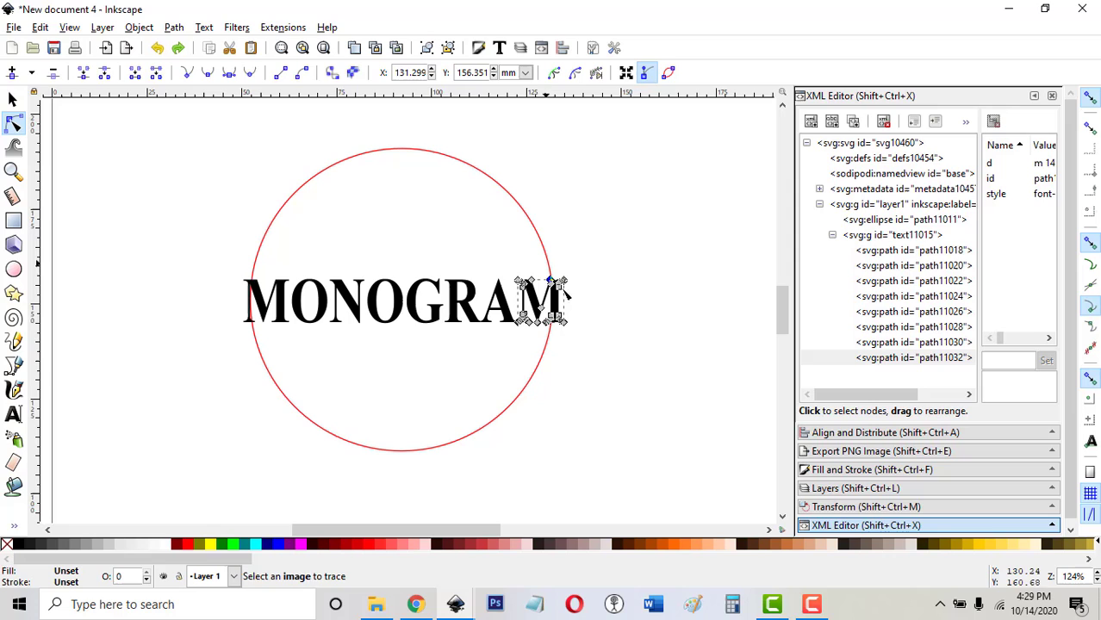
pyautogui.click(629, 344)
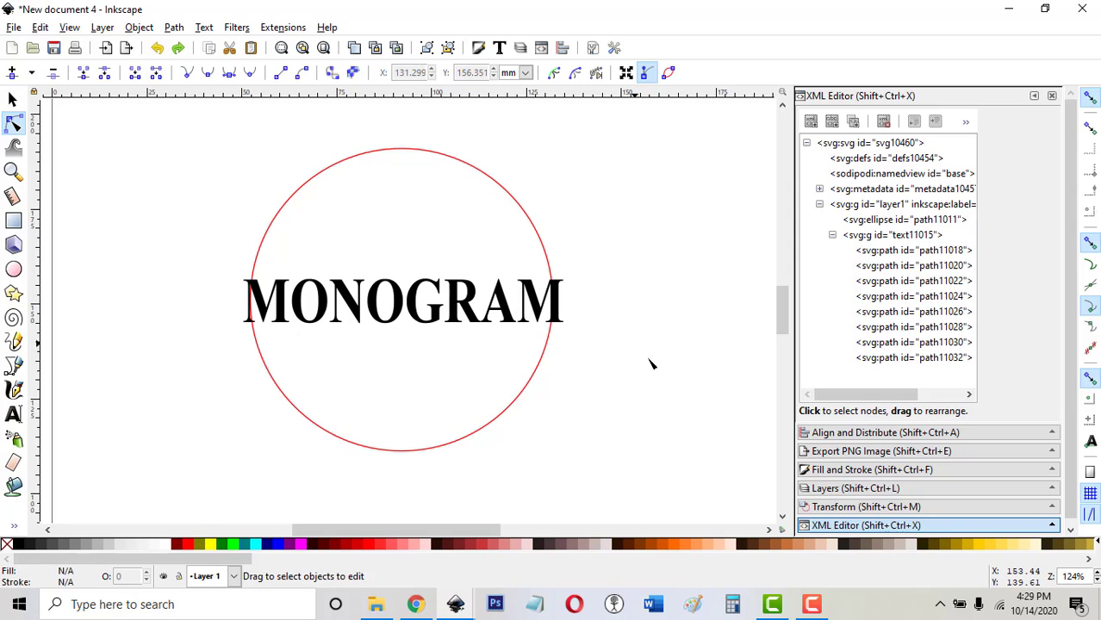
# Nudge the final M one step left toward the A.
pyautogui.click(561, 303)
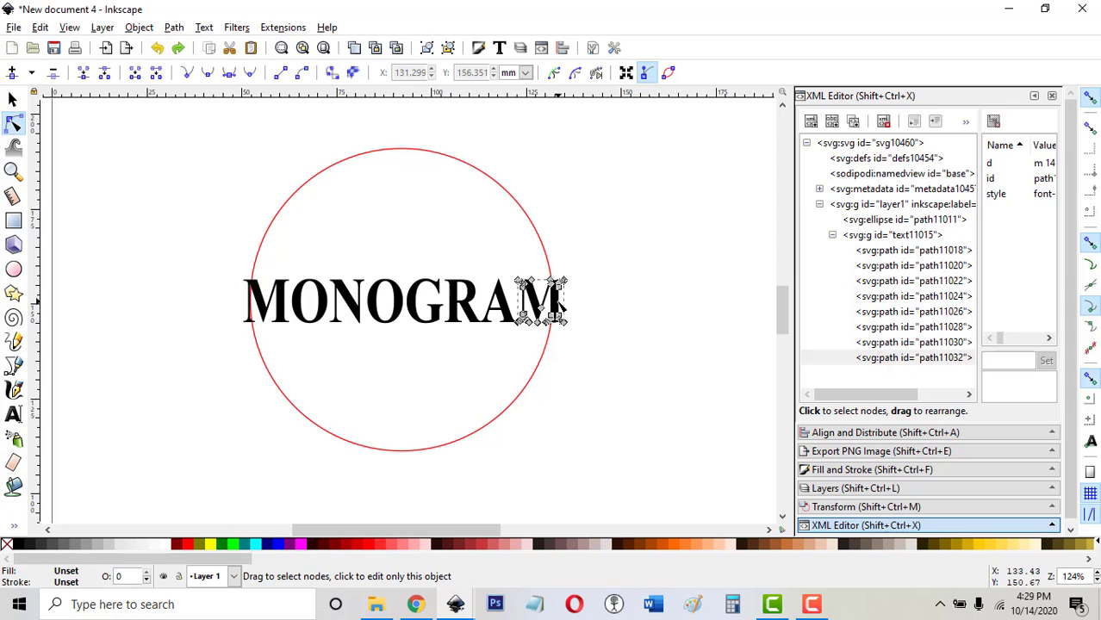
pyautogui.press('s')
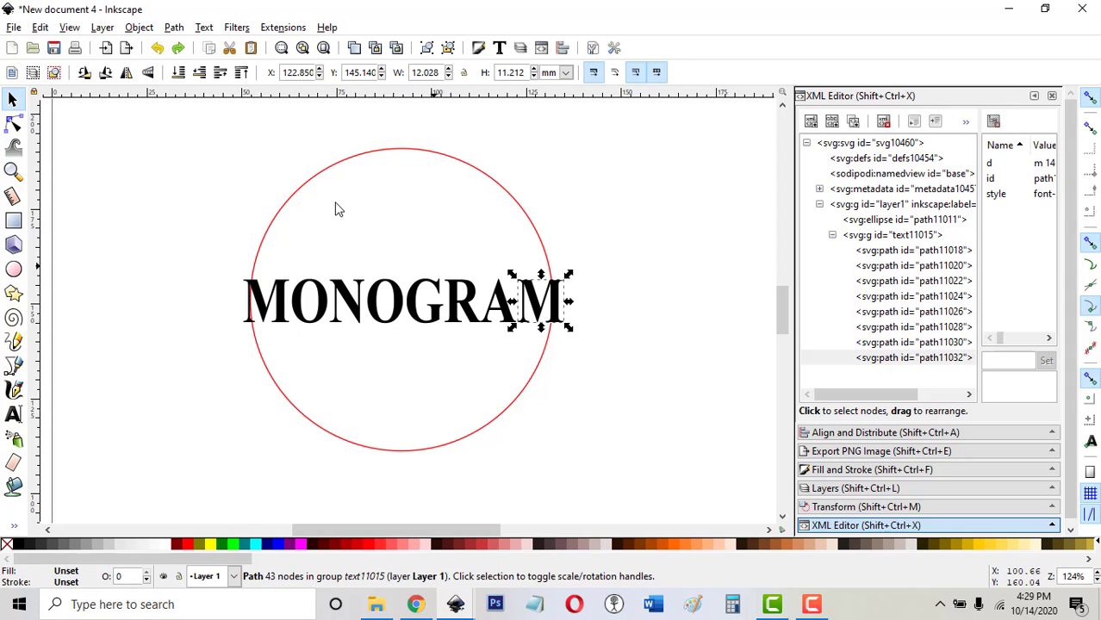
pyautogui.press('Left')
pyautogui.press('Left')
pyautogui.press('Left')
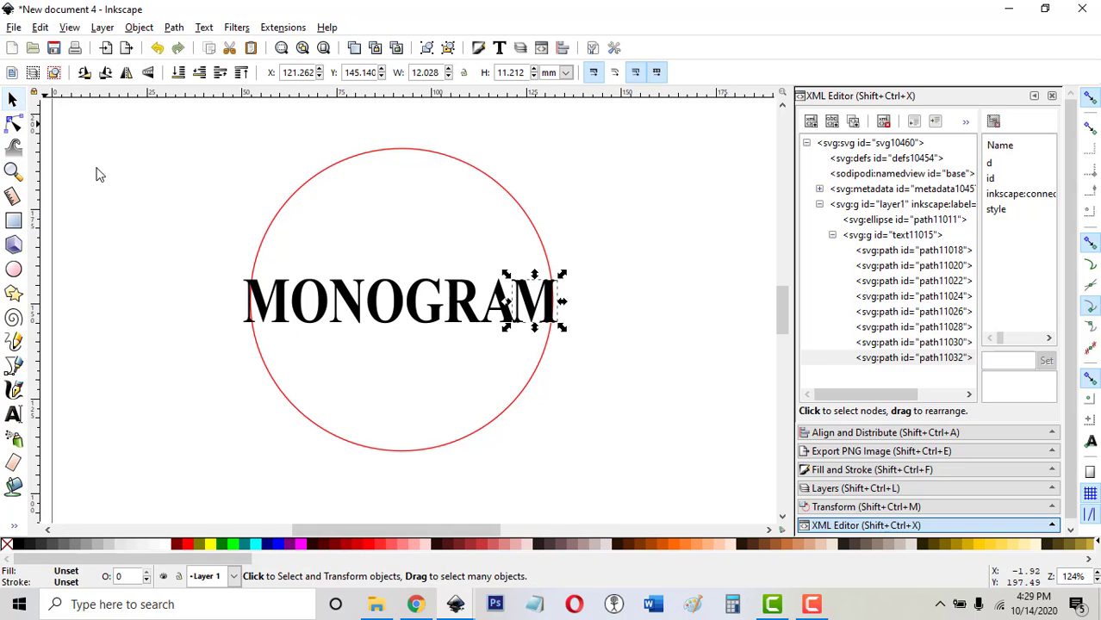
pyautogui.click(500, 317)
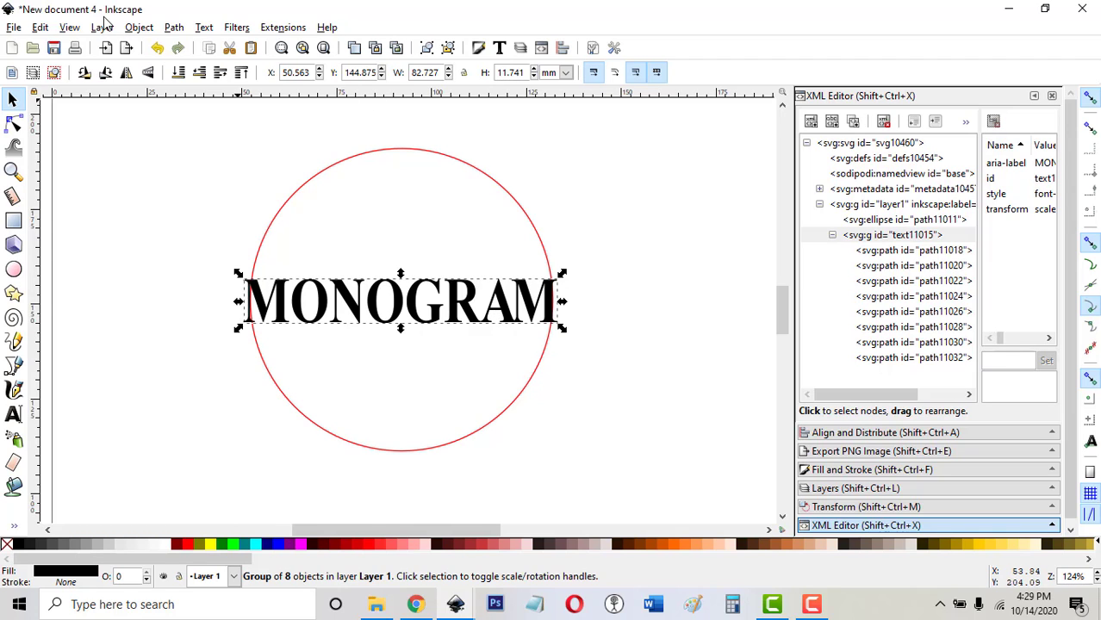
# Ungroup the letters and try moving the A and R, then undo those moves.
pyautogui.click(139, 26)
pyautogui.click(172, 175)
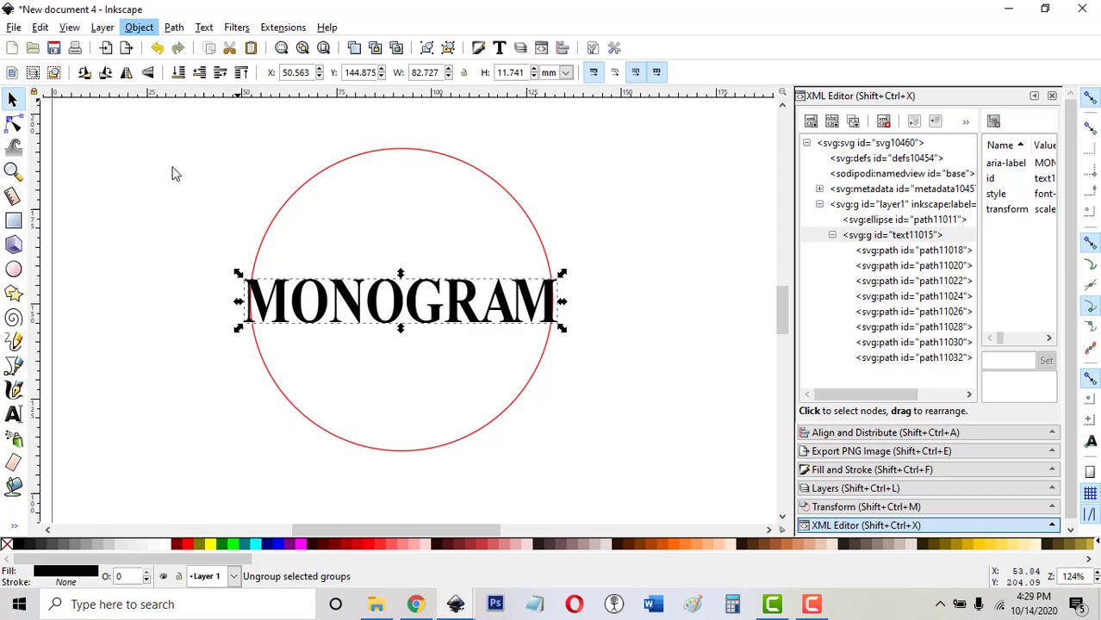
pyautogui.click(534, 336)
pyautogui.moveTo(502, 312); pyautogui.dragTo(496, 272)
pyautogui.click(457, 310)
pyautogui.moveTo(457, 310); pyautogui.dragTo(500, 405)
pyautogui.hotkey('ctrl', 'z')
pyautogui.hotkey('ctrl', 'z')
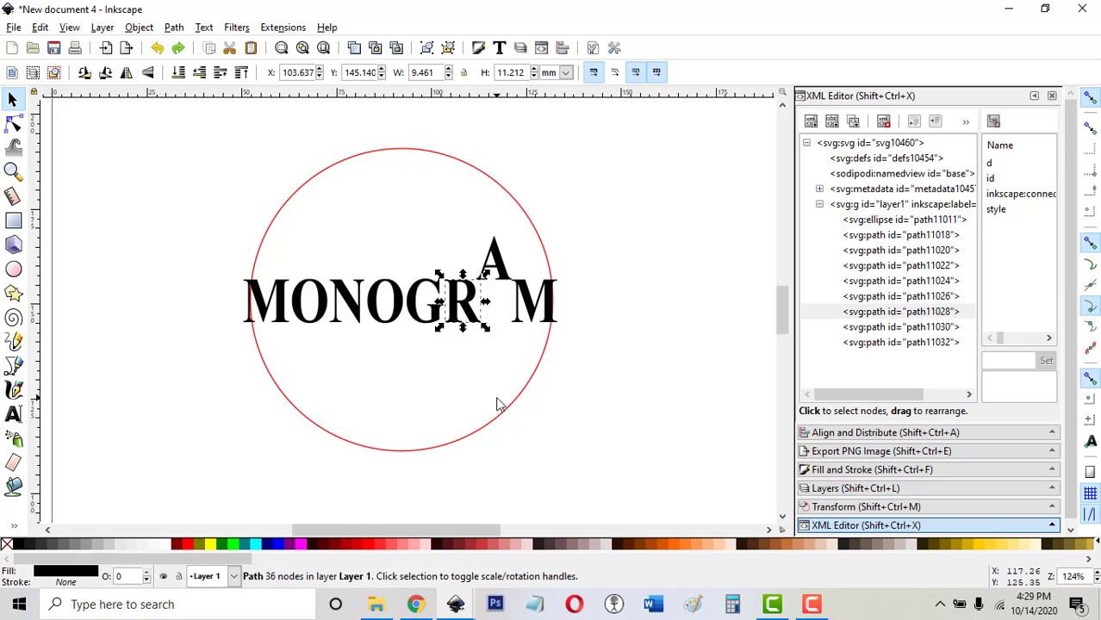
pyautogui.click(604, 390)
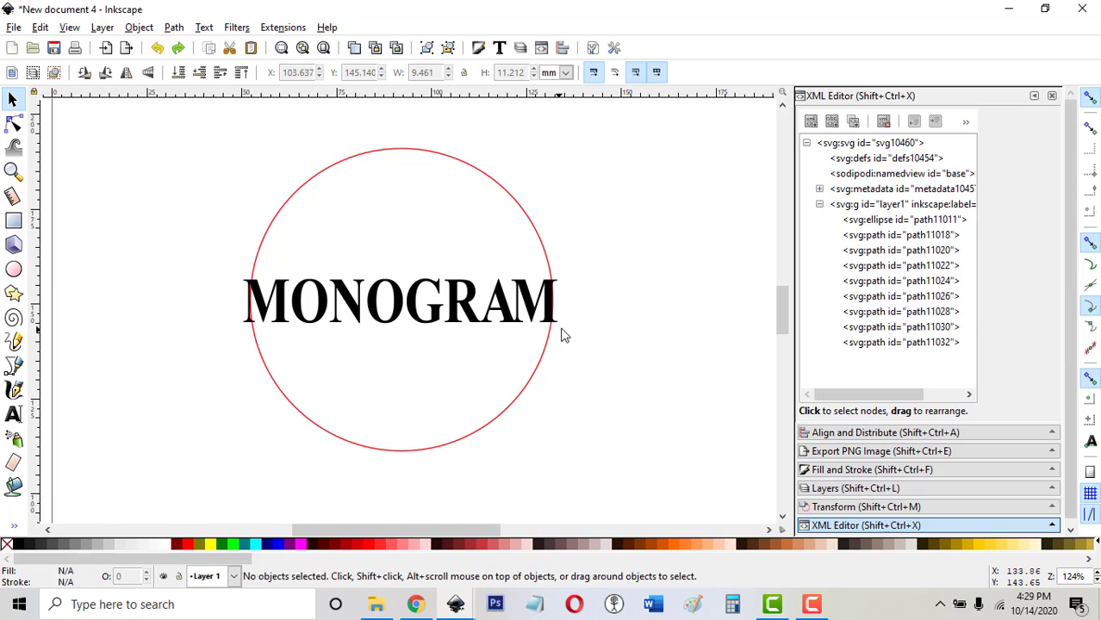
# Butt the final M against the A with snapping off, then shift A and M left.
pyautogui.moveTo(580, 363); pyautogui.dragTo(481, 231)
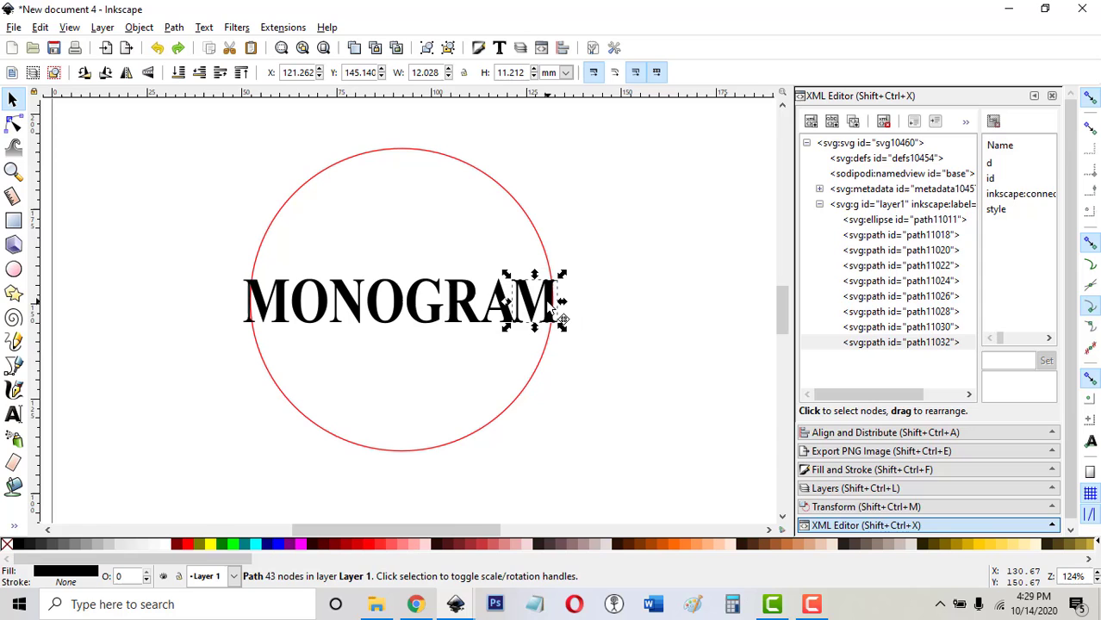
pyautogui.moveTo(553, 308); pyautogui.dragTo(549, 312)
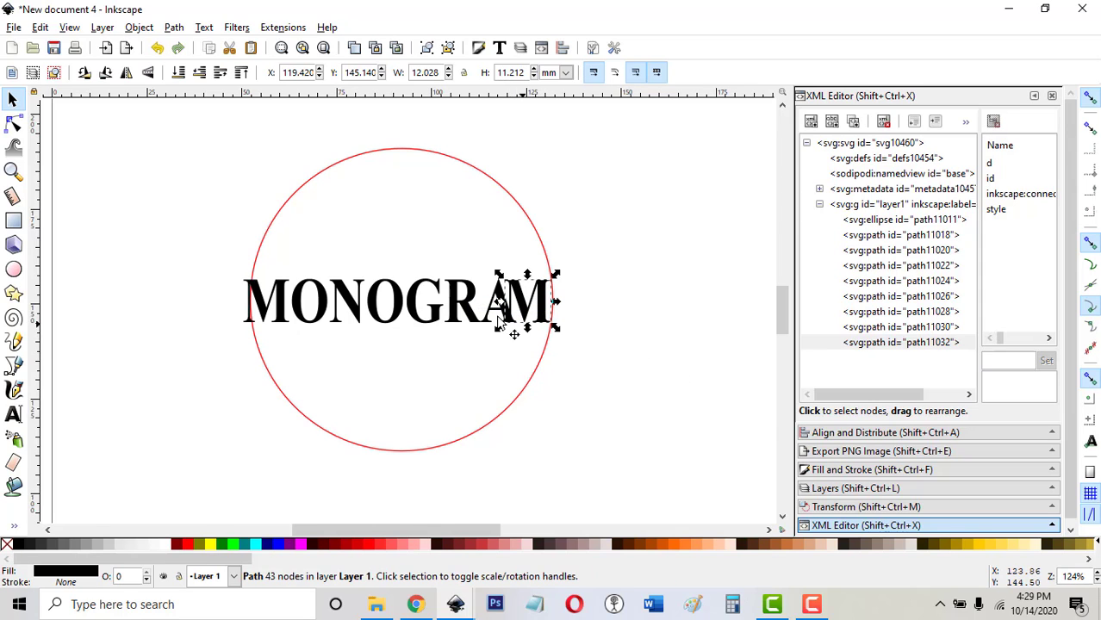
pyautogui.click(1091, 98)
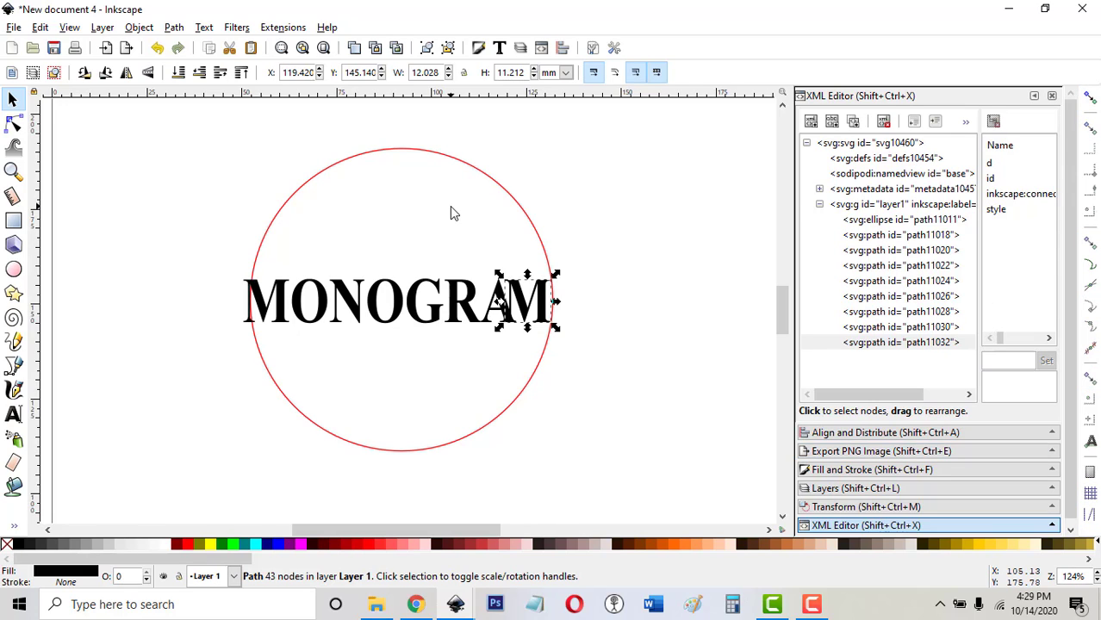
pyautogui.press('Right')
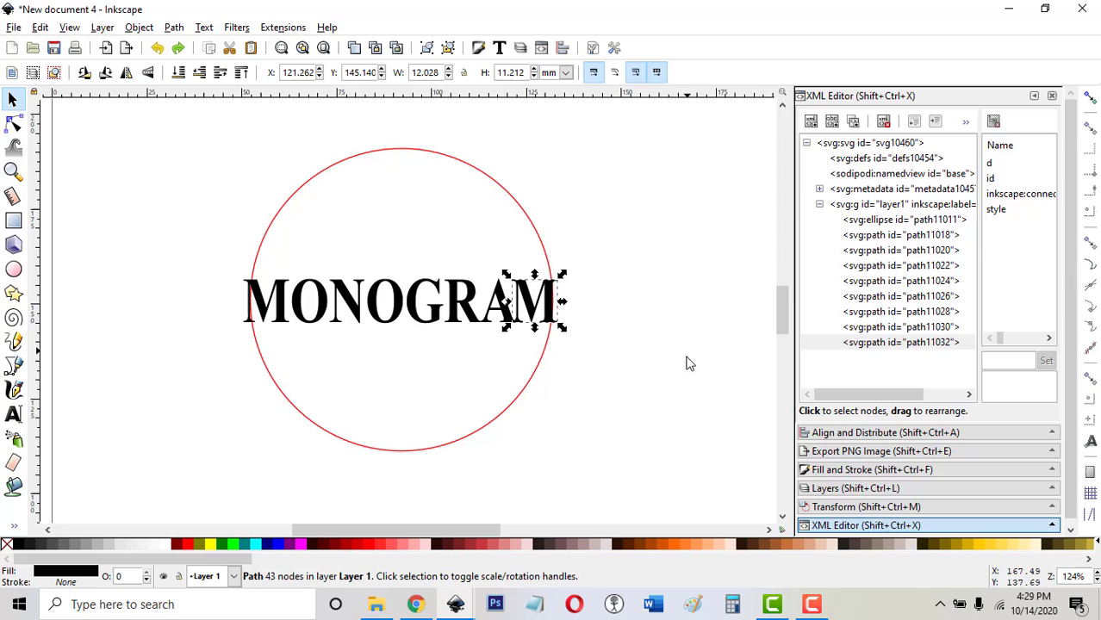
pyautogui.click(643, 391)
pyautogui.moveTo(644, 393); pyautogui.dragTo(455, 207)
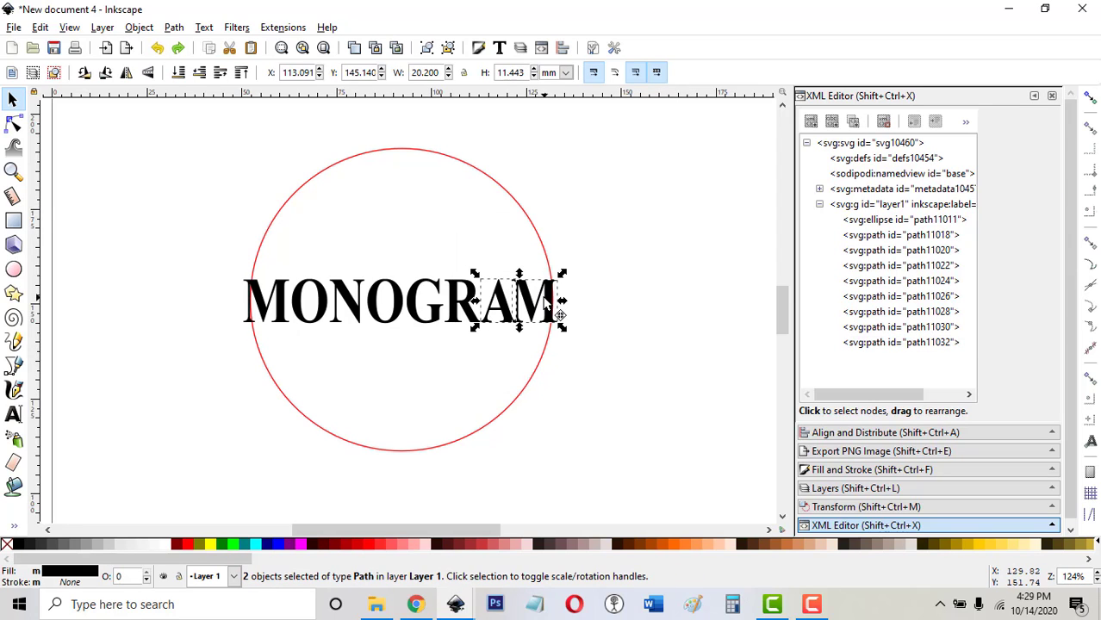
pyautogui.moveTo(549, 303); pyautogui.dragTo(541, 303)
# Slide R-A-M left and slightly up, then move G-R-A-M up-left.
pyautogui.moveTo(629, 396); pyautogui.dragTo(431, 203)
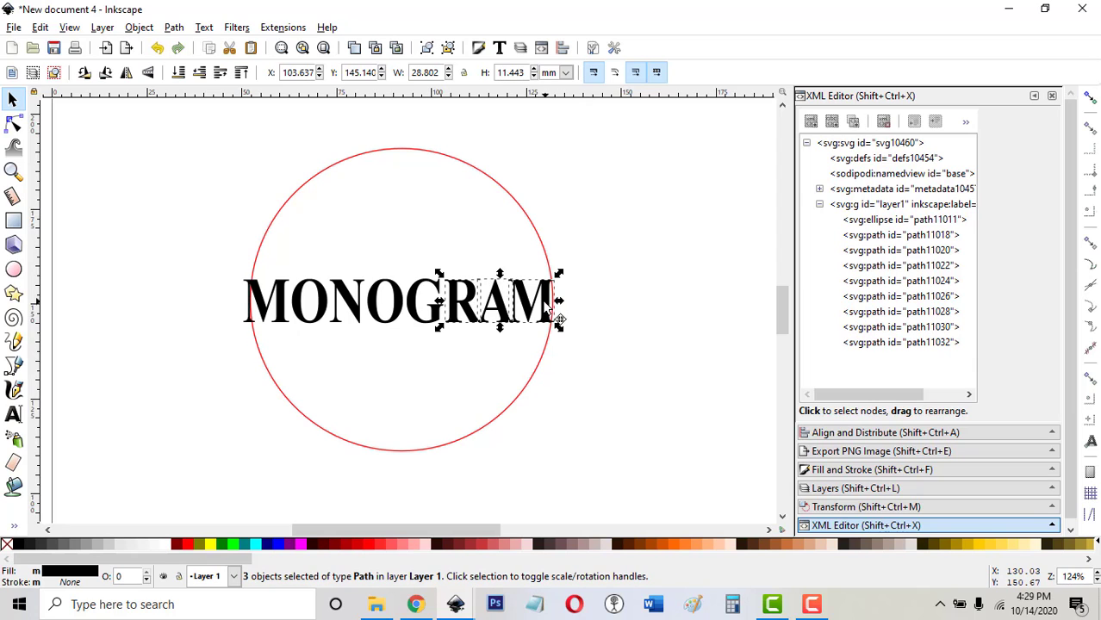
pyautogui.moveTo(546, 310); pyautogui.dragTo(535, 310)
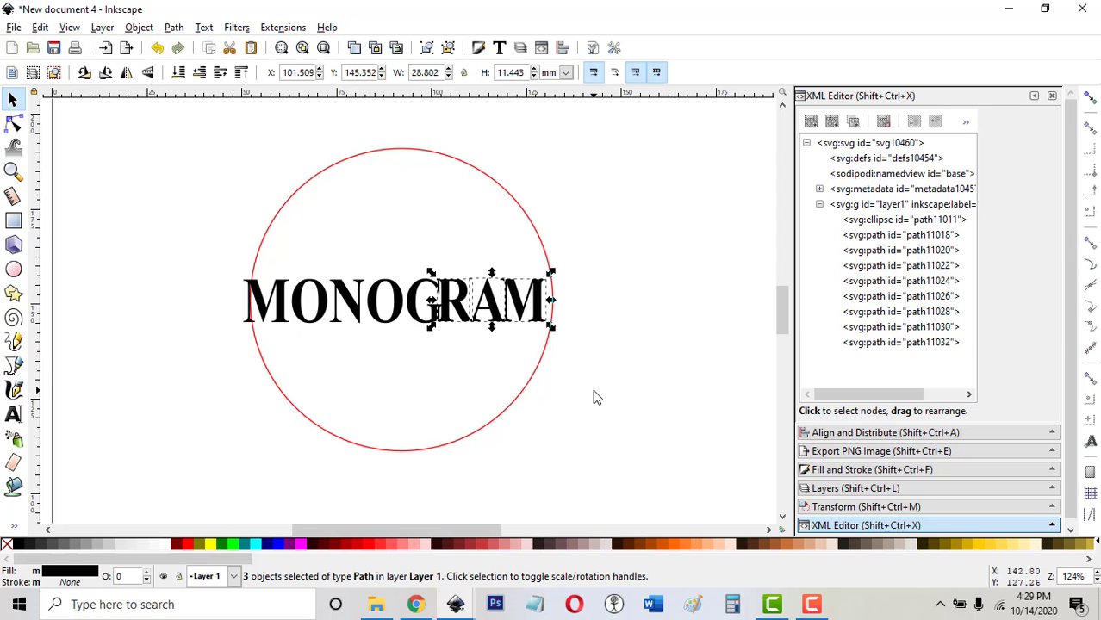
pyautogui.hotkey('alt', 'Up')
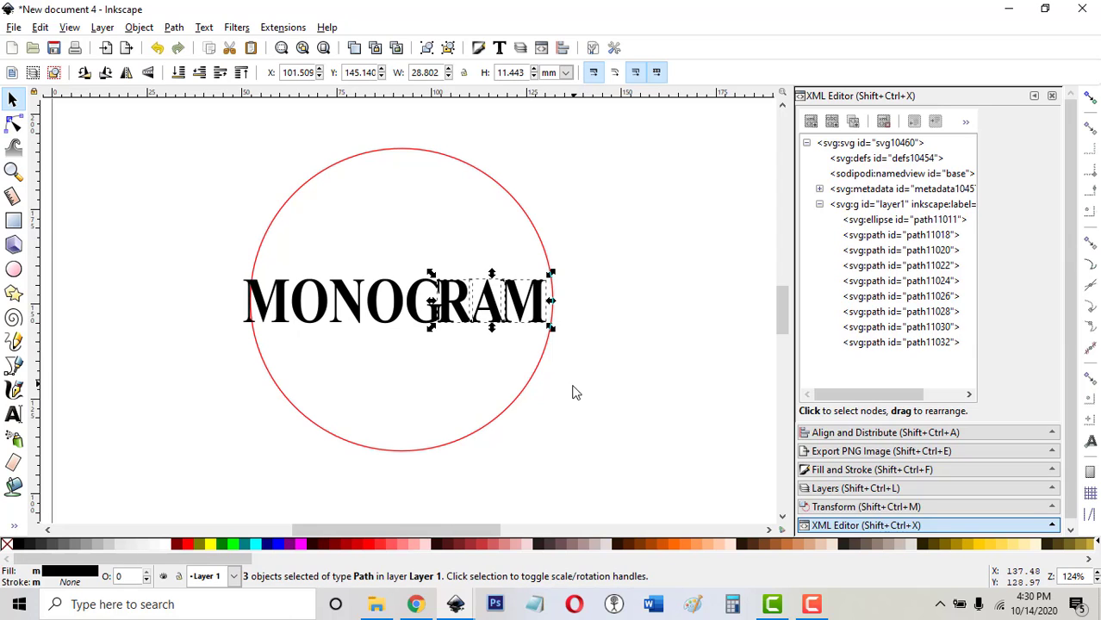
pyautogui.moveTo(588, 370); pyautogui.dragTo(393, 230)
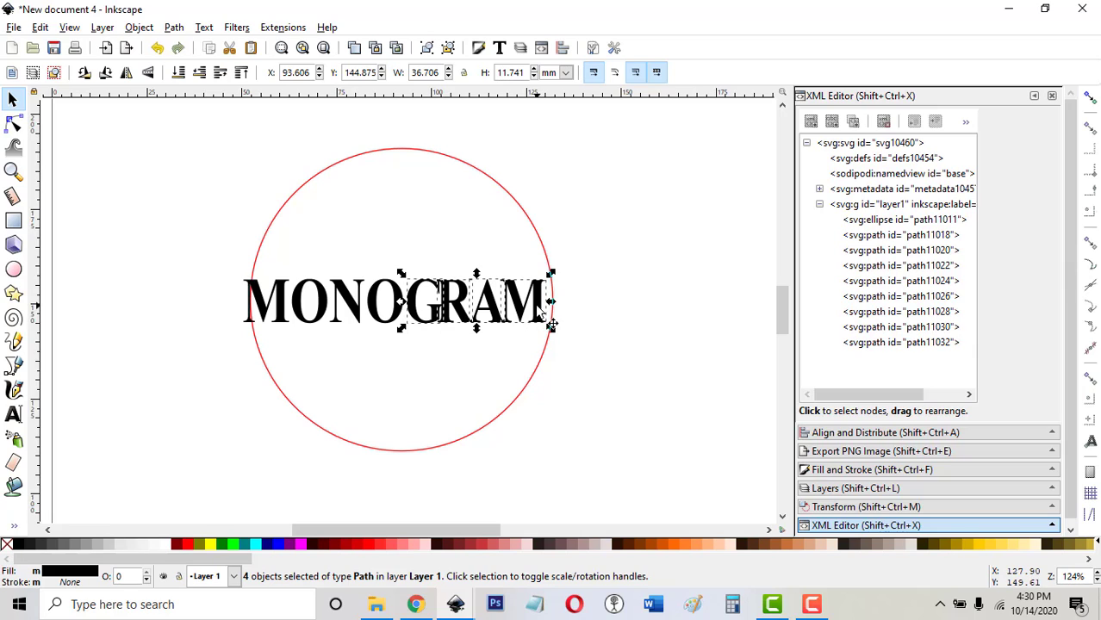
pyautogui.moveTo(550, 323); pyautogui.dragTo(543, 316)
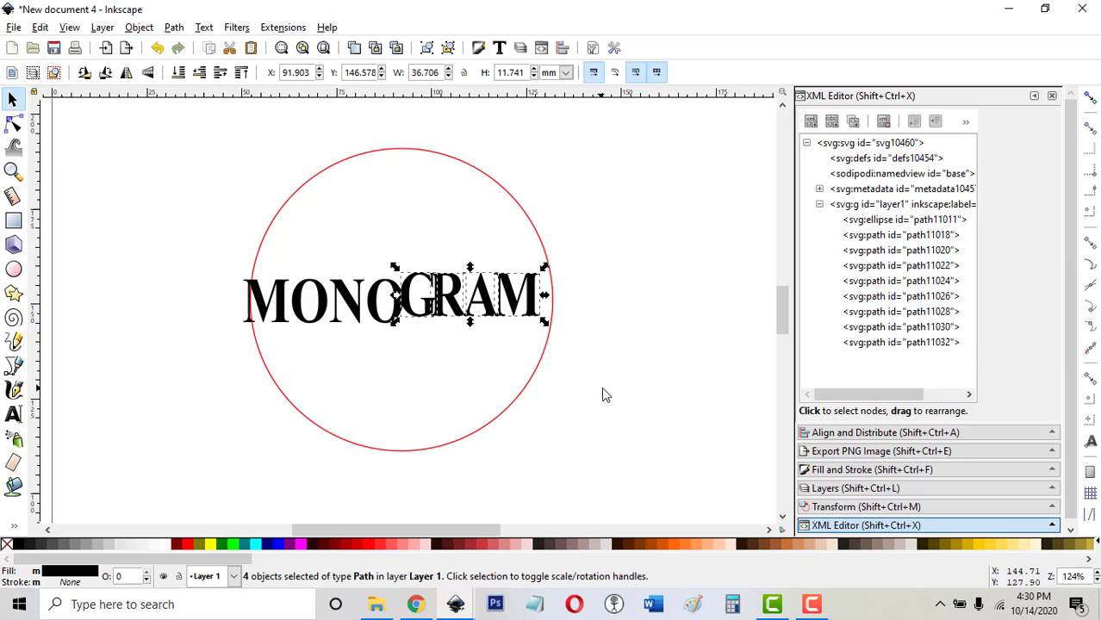
# Slide O-GRAM, then N and the rest, left against the first M, and select all eight letters.
pyautogui.moveTo(594, 418); pyautogui.dragTo(368, 206)
pyautogui.moveTo(606, 405); pyautogui.dragTo(460, 329)
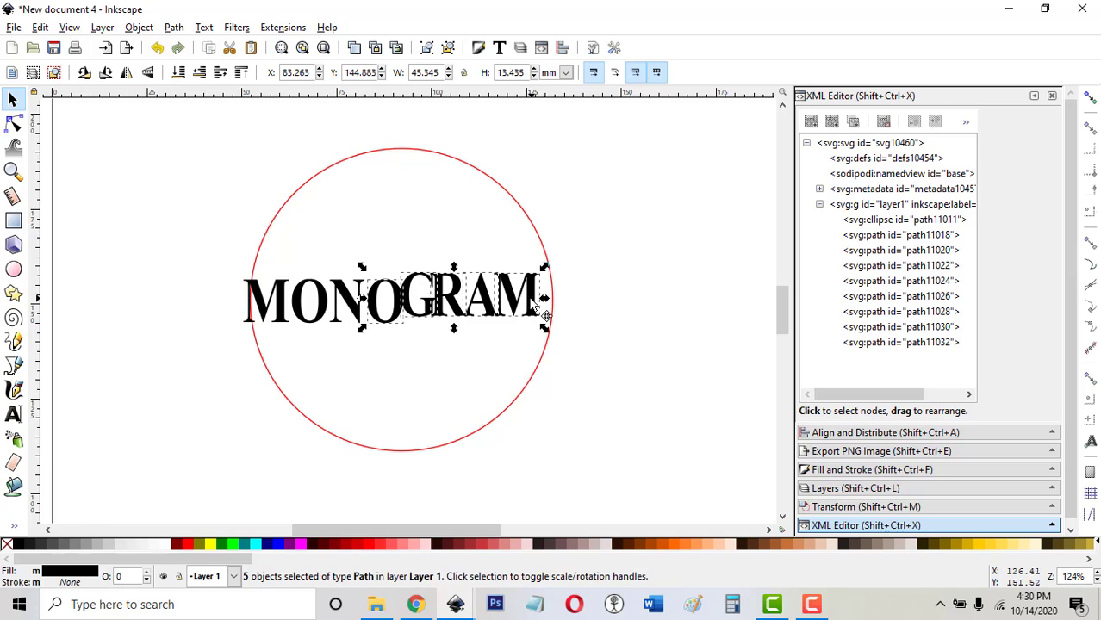
pyautogui.moveTo(528, 308); pyautogui.dragTo(515, 308)
pyautogui.moveTo(580, 421); pyautogui.dragTo(320, 177)
pyautogui.moveTo(513, 302); pyautogui.dragTo(509, 302)
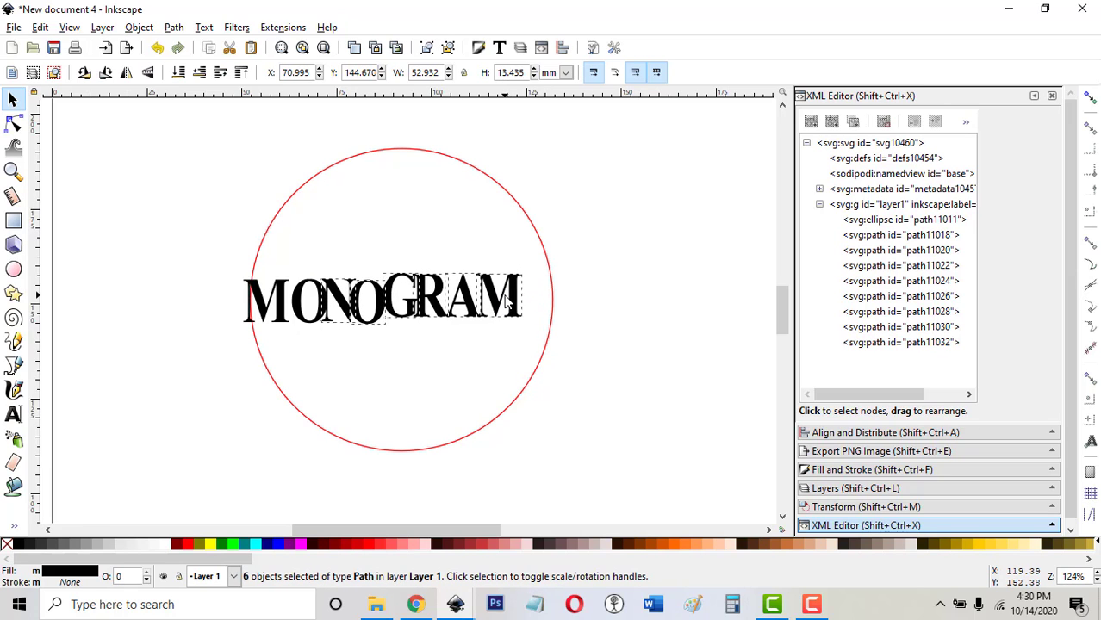
pyautogui.moveTo(593, 385); pyautogui.dragTo(287, 188)
pyautogui.moveTo(512, 308); pyautogui.dragTo(502, 308)
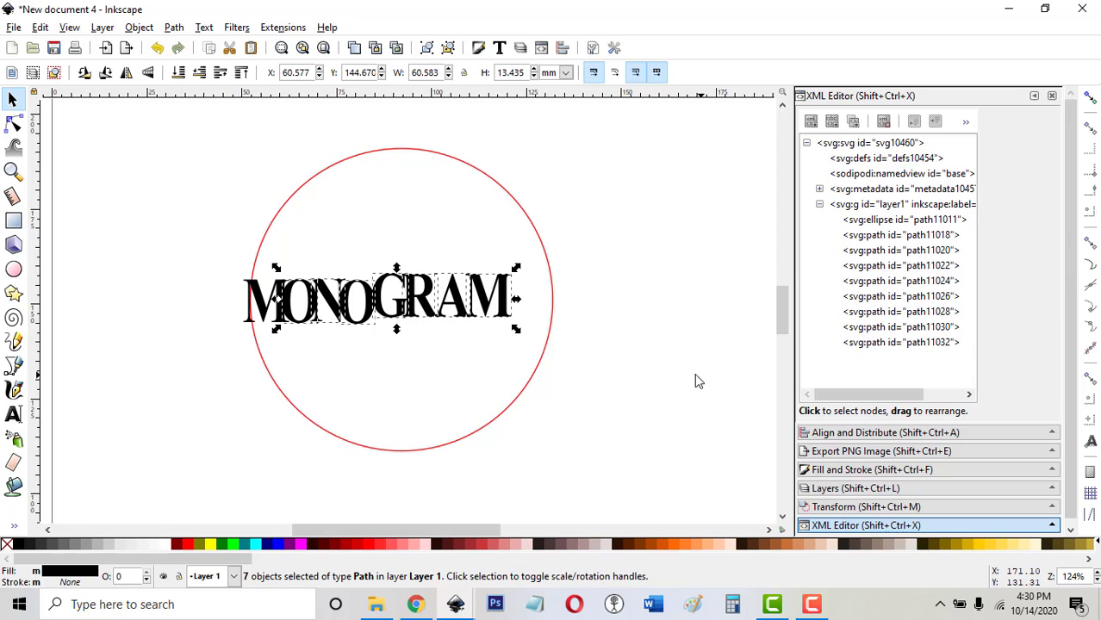
pyautogui.moveTo(651, 415); pyautogui.dragTo(117, 178)
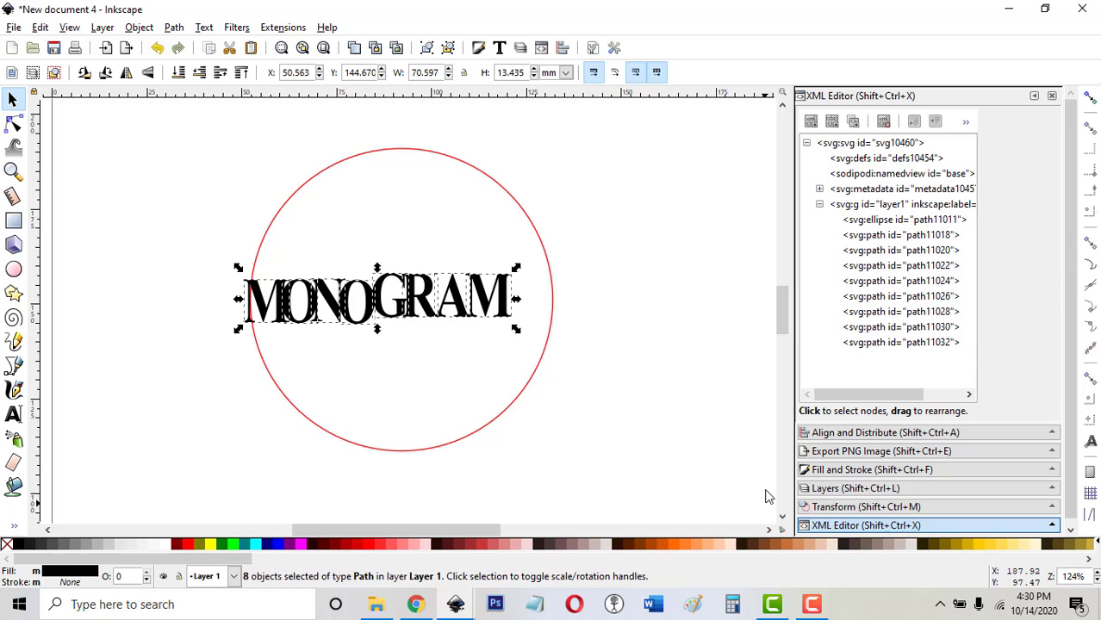
# Centre the eight letters on a horizontal axis and distribute their centres equidistantly.
pyautogui.click(876, 433)
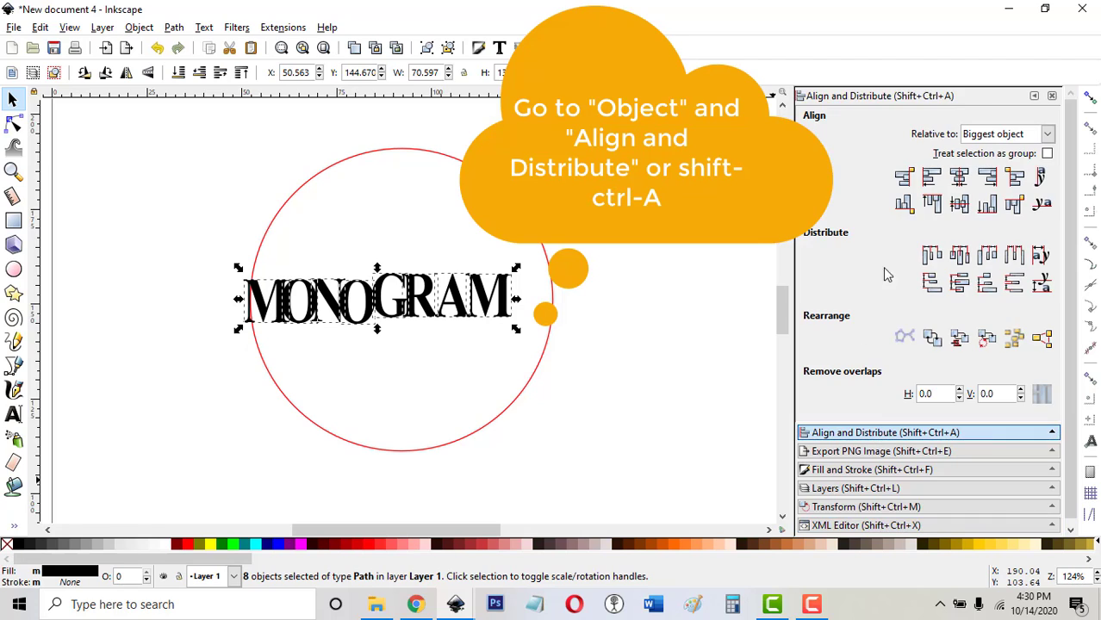
pyautogui.click(959, 204)
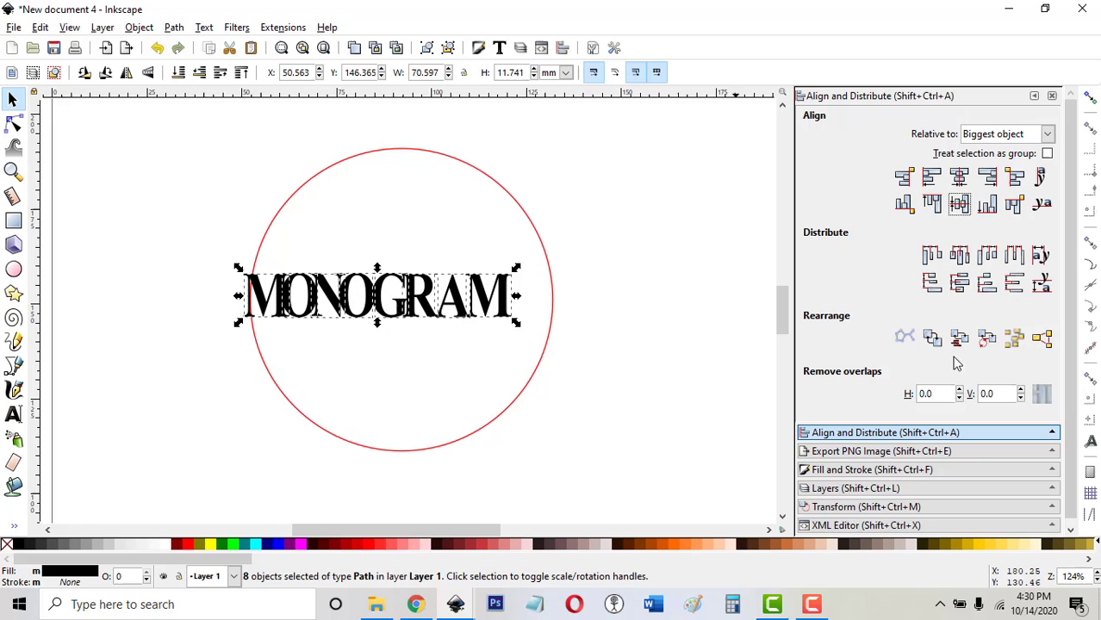
pyautogui.click(960, 256)
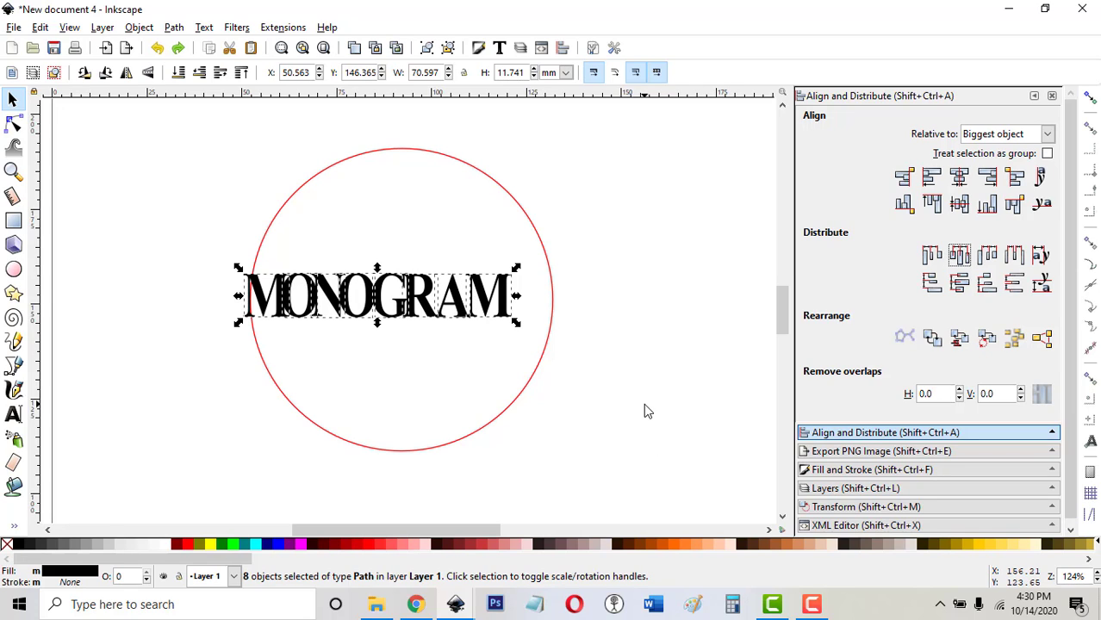
pyautogui.click(600, 388)
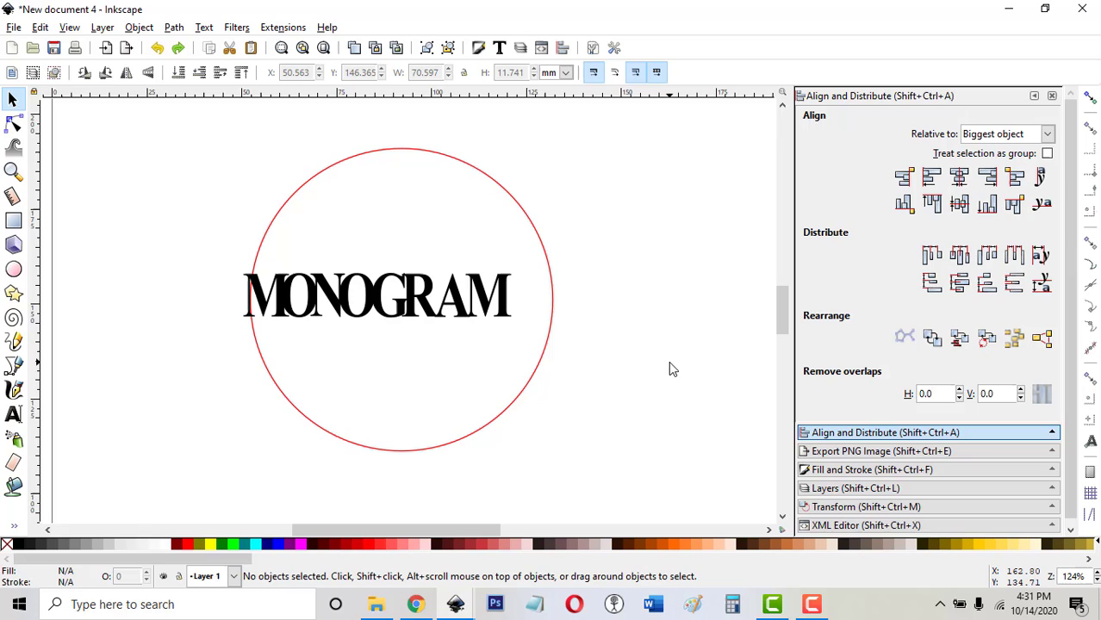
# Shift-select all eight MONOGRAM letters one by one with the Node tool.
pyautogui.click(15, 123)
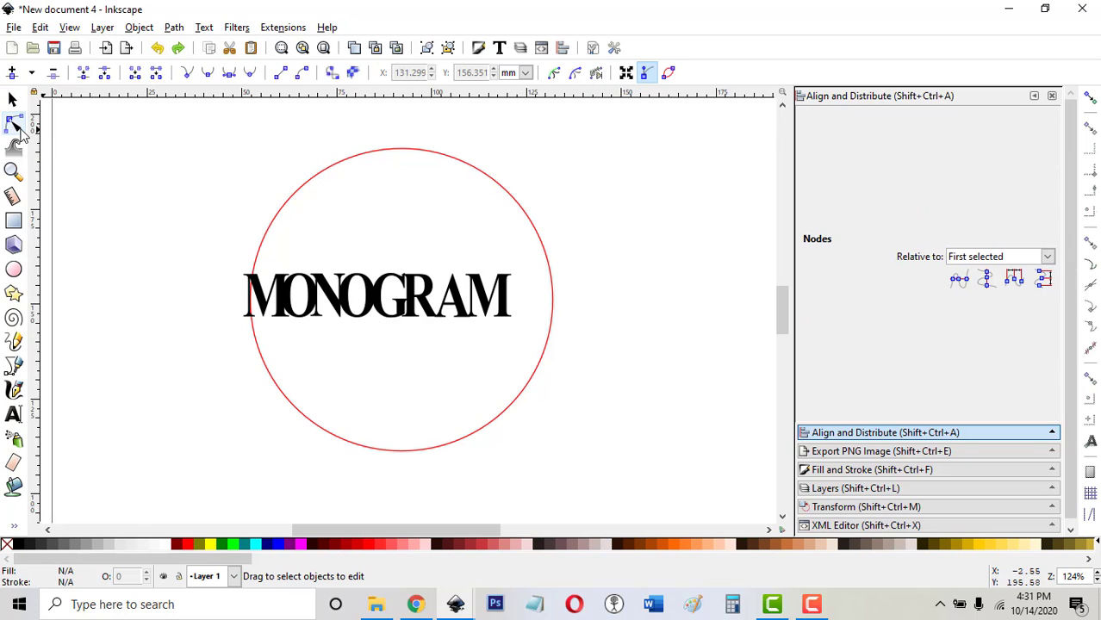
pyautogui.click(278, 293)
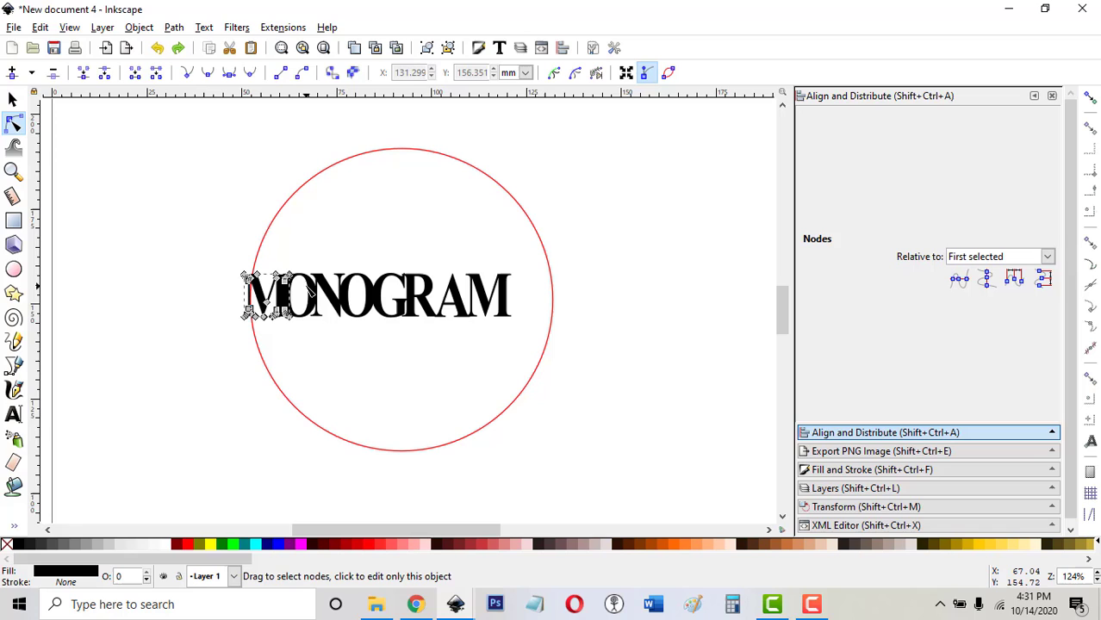
pyautogui.keyDown('shift'); pyautogui.click(309, 292); pyautogui.keyUp('shift')
pyautogui.keyDown('shift'); pyautogui.click(333, 294); pyautogui.keyUp('shift')
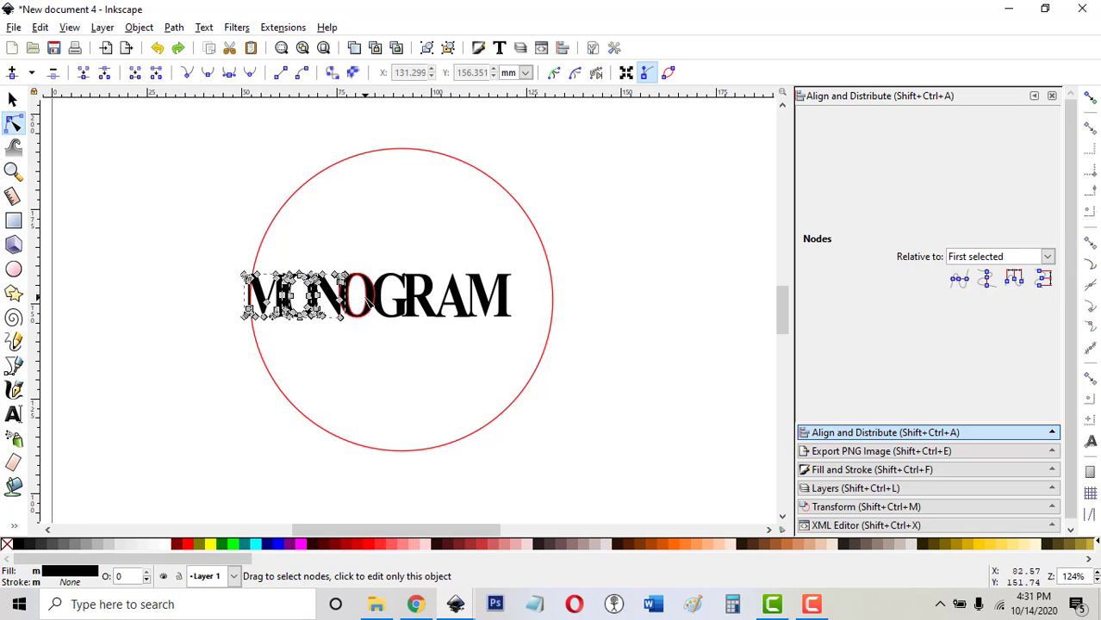
pyautogui.keyDown('shift'); pyautogui.click(368, 297); pyautogui.keyUp('shift')
pyautogui.keyDown('shift'); pyautogui.click(380, 285); pyautogui.keyUp('shift')
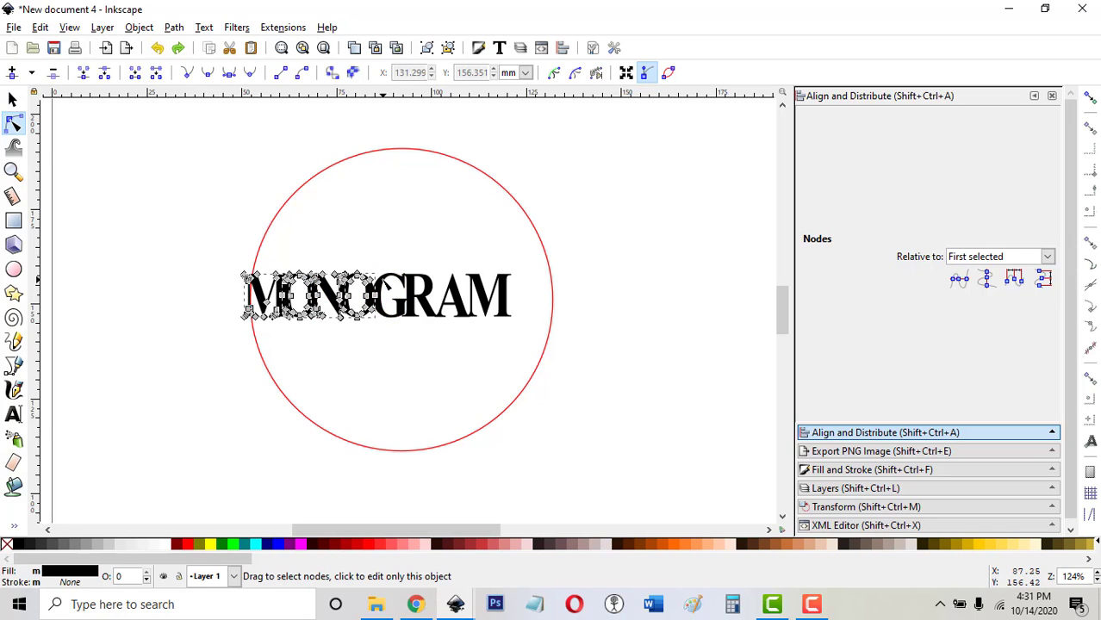
pyautogui.keyDown('shift'); pyautogui.click(423, 297); pyautogui.keyUp('shift')
pyautogui.keyDown('shift'); pyautogui.click(452, 298); pyautogui.keyUp('shift')
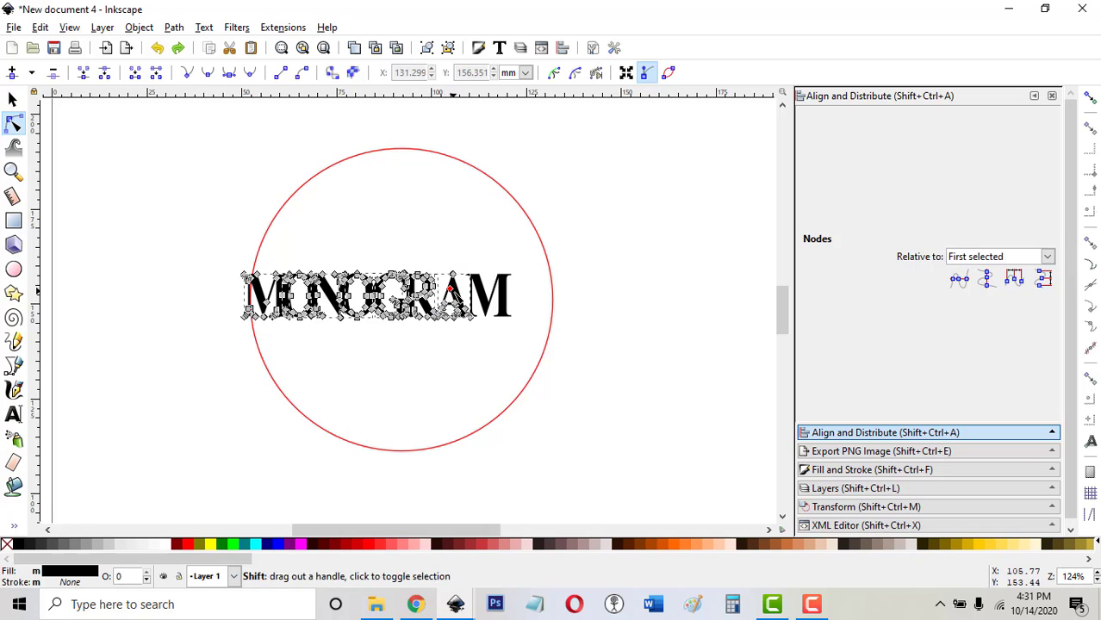
pyautogui.keyDown('shift'); pyautogui.click(482, 300); pyautogui.keyUp('shift')
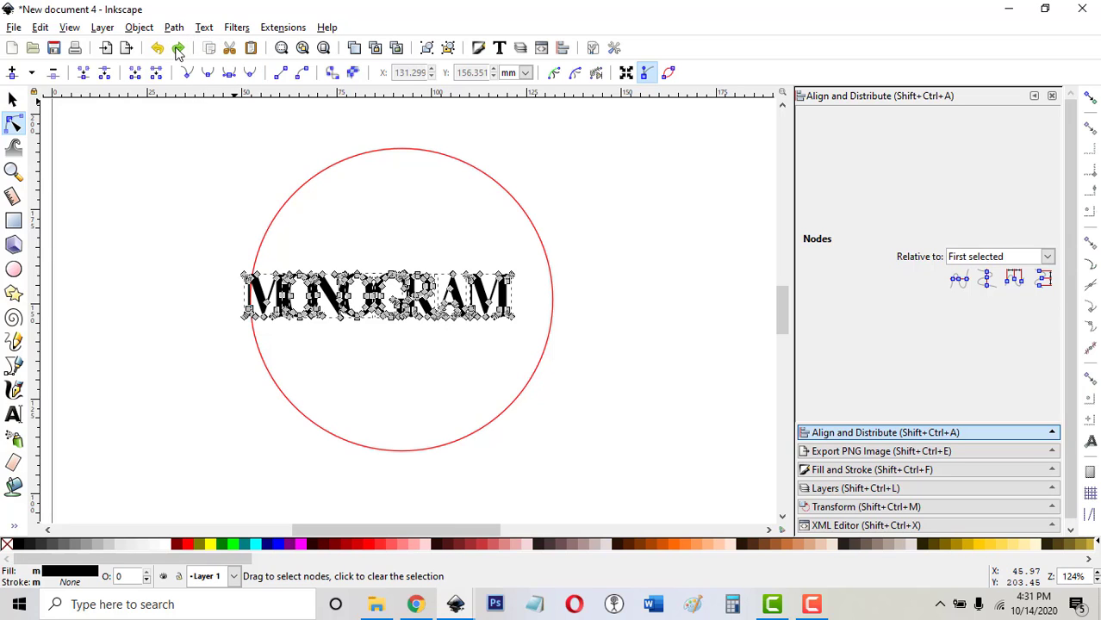
# Rubber-band select the eight letter paths and apply Path > Union.
pyautogui.click(13, 100)
pyautogui.click(167, 219)
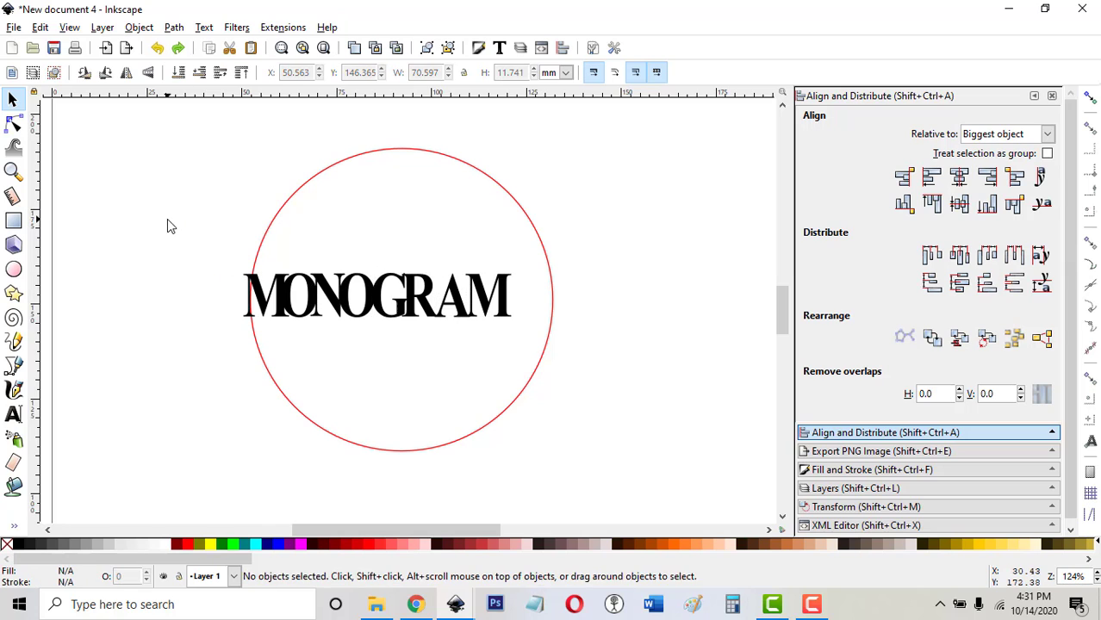
pyautogui.moveTo(168, 208); pyautogui.dragTo(651, 386)
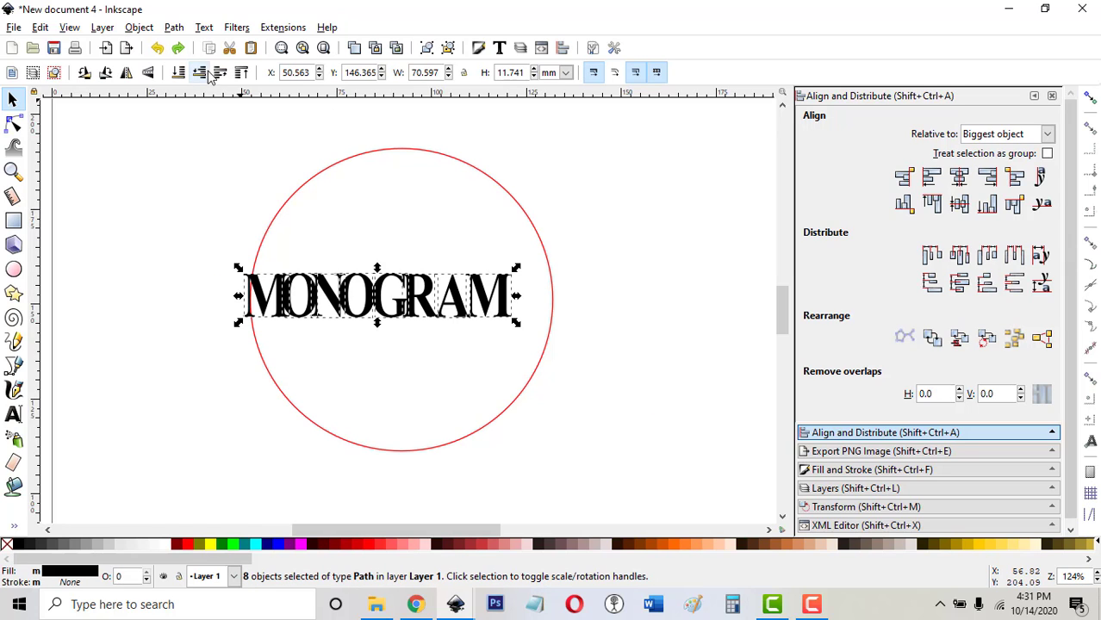
pyautogui.click(177, 27)
pyautogui.click(200, 120)
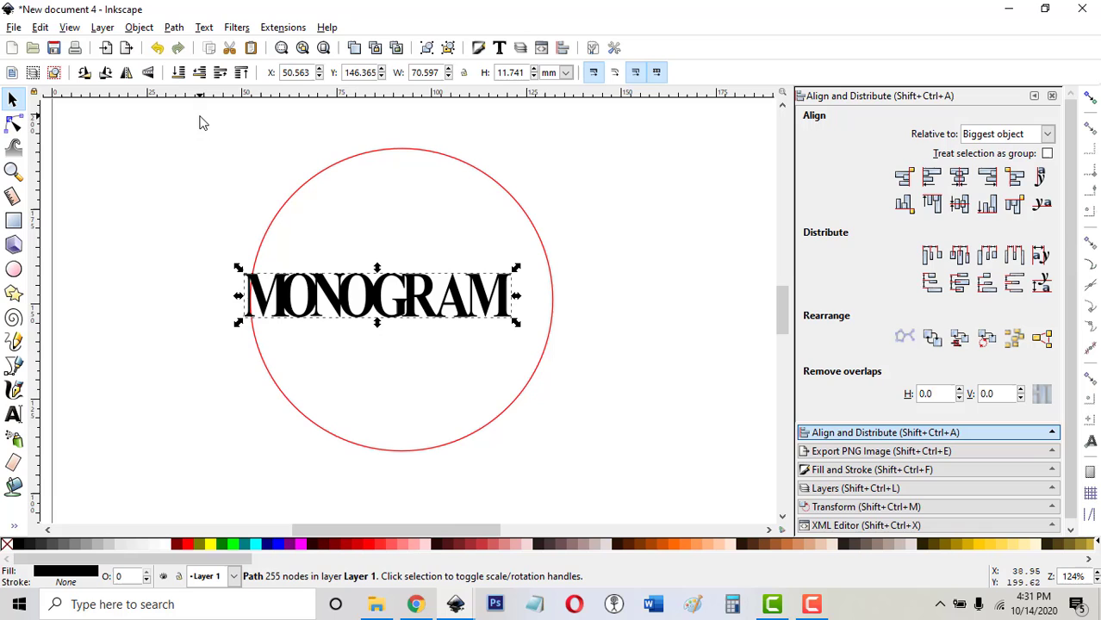
pyautogui.click(608, 368)
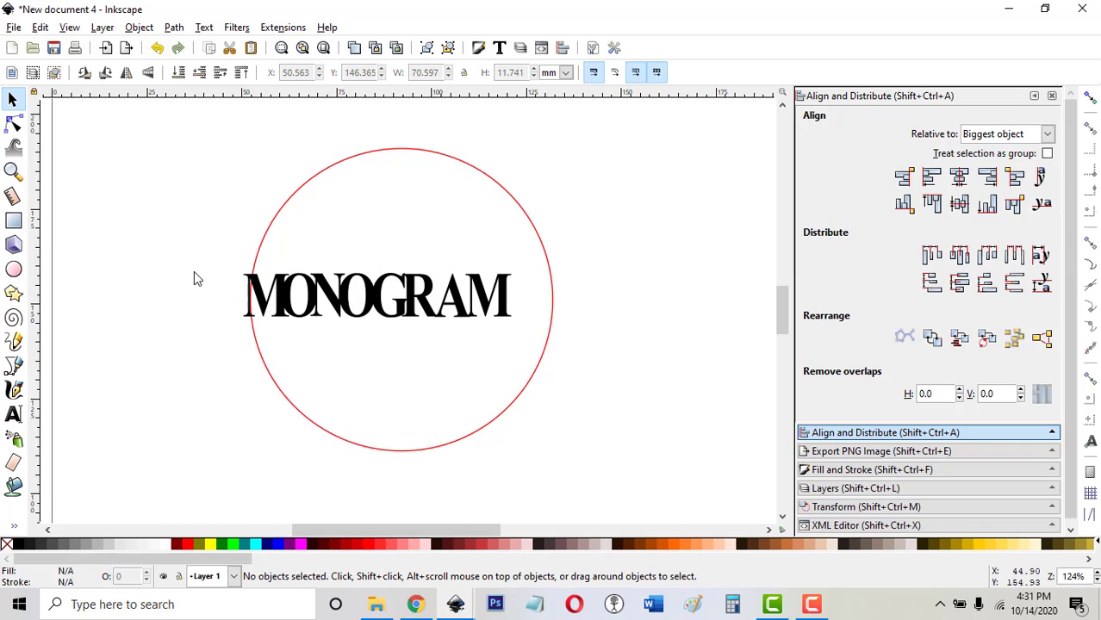
# Reselect all eight letters with the Node tool and union them again into one path.
pyautogui.click(13, 123)
pyautogui.click(500, 304)
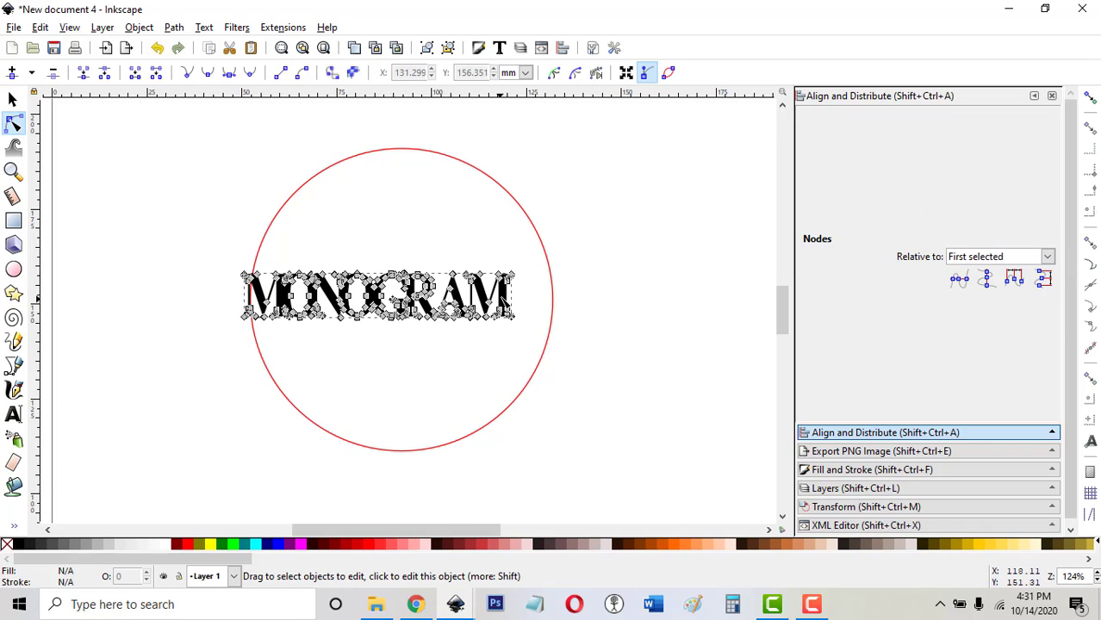
pyautogui.click(561, 331)
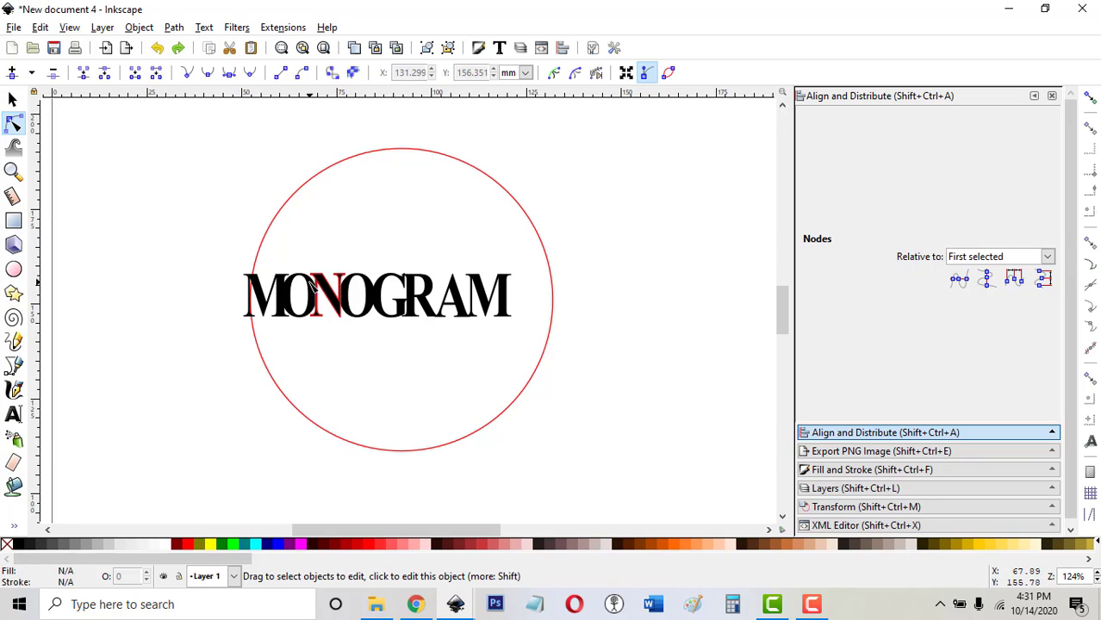
pyautogui.click(279, 288)
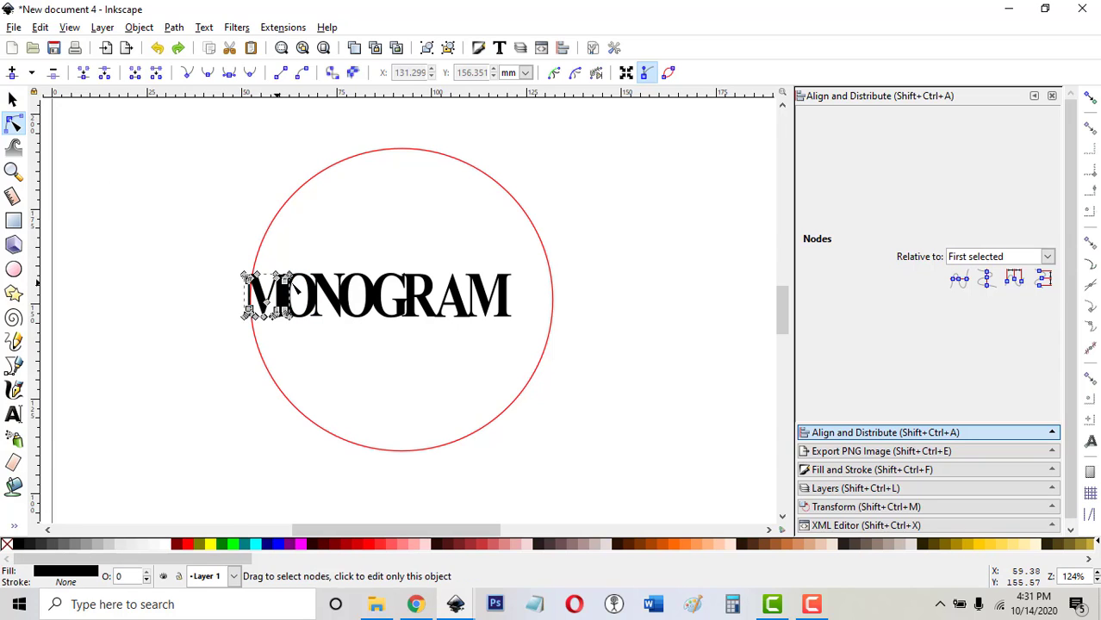
pyautogui.keyDown('shift'); pyautogui.click(306, 284); pyautogui.keyUp('shift')
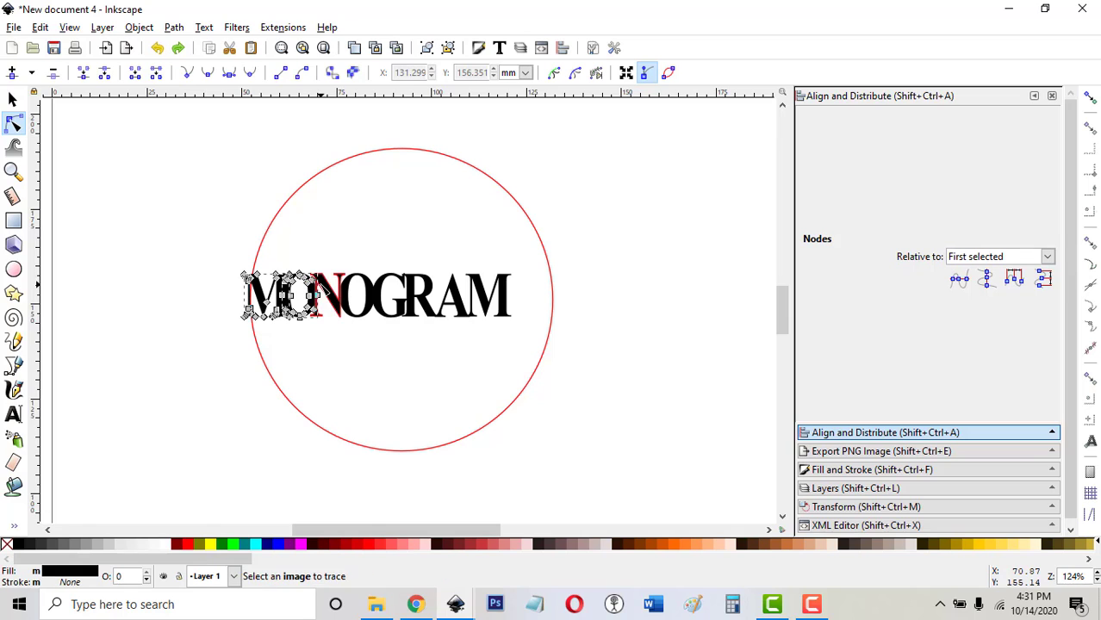
pyautogui.keyDown('shift'); pyautogui.click(333, 293); pyautogui.keyUp('shift')
pyautogui.keyDown('shift'); pyautogui.click(357, 293); pyautogui.keyUp('shift')
pyautogui.keyDown('shift'); pyautogui.click(384, 293); pyautogui.keyUp('shift')
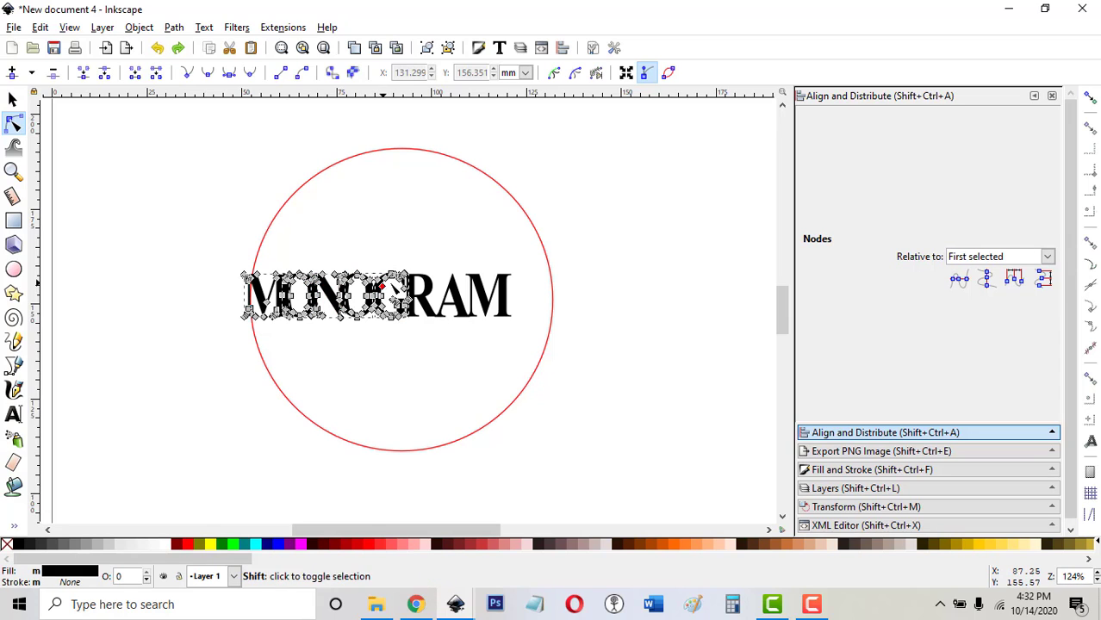
pyautogui.keyDown('shift'); pyautogui.click(419, 293); pyautogui.keyUp('shift')
pyautogui.keyDown('shift'); pyautogui.click(458, 295); pyautogui.keyUp('shift')
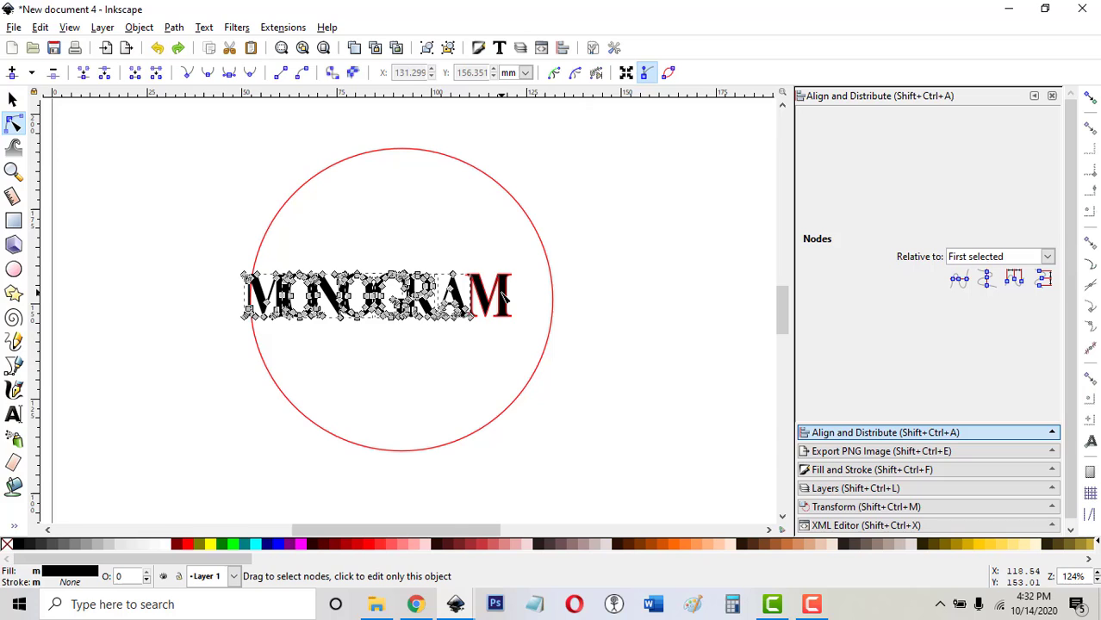
pyautogui.keyDown('shift'); pyautogui.click(500, 297); pyautogui.keyUp('shift')
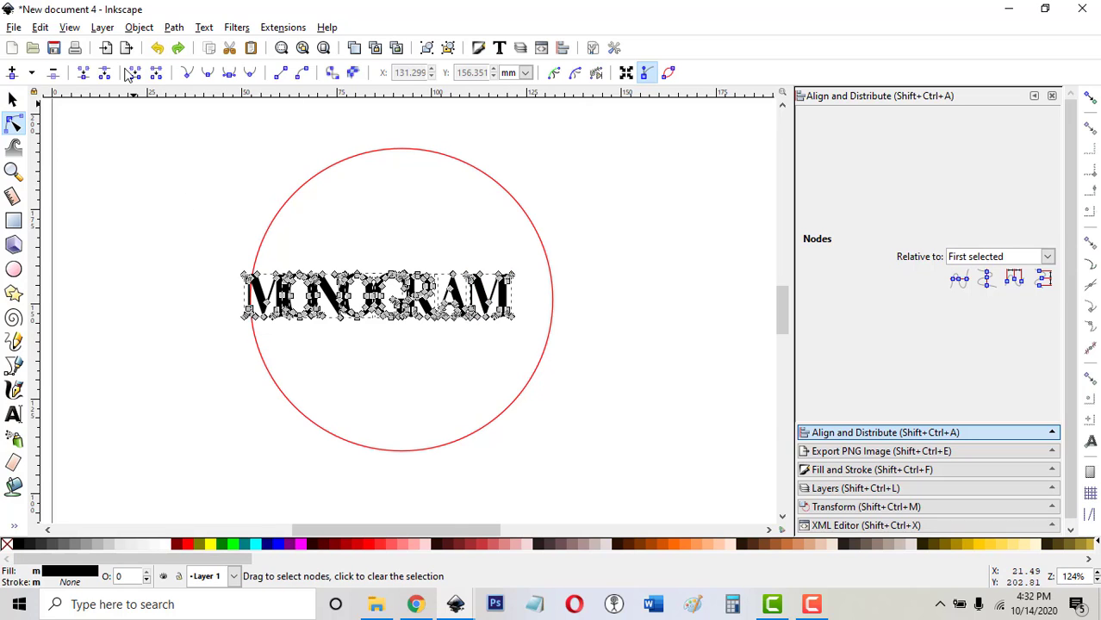
pyautogui.click(174, 27)
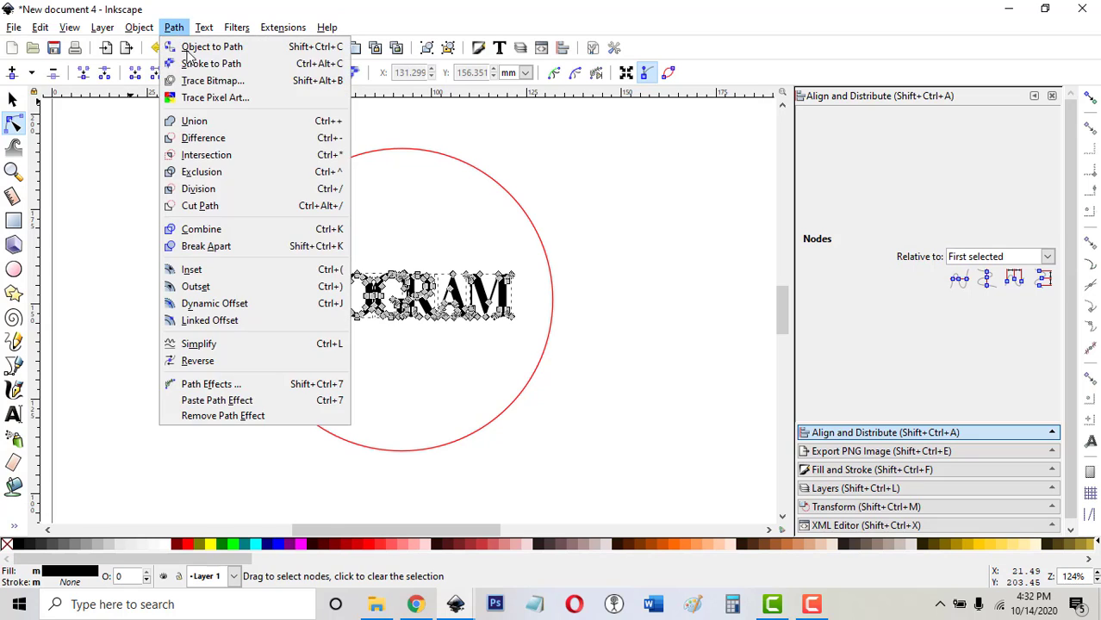
pyautogui.click(196, 118)
pyautogui.click(436, 357)
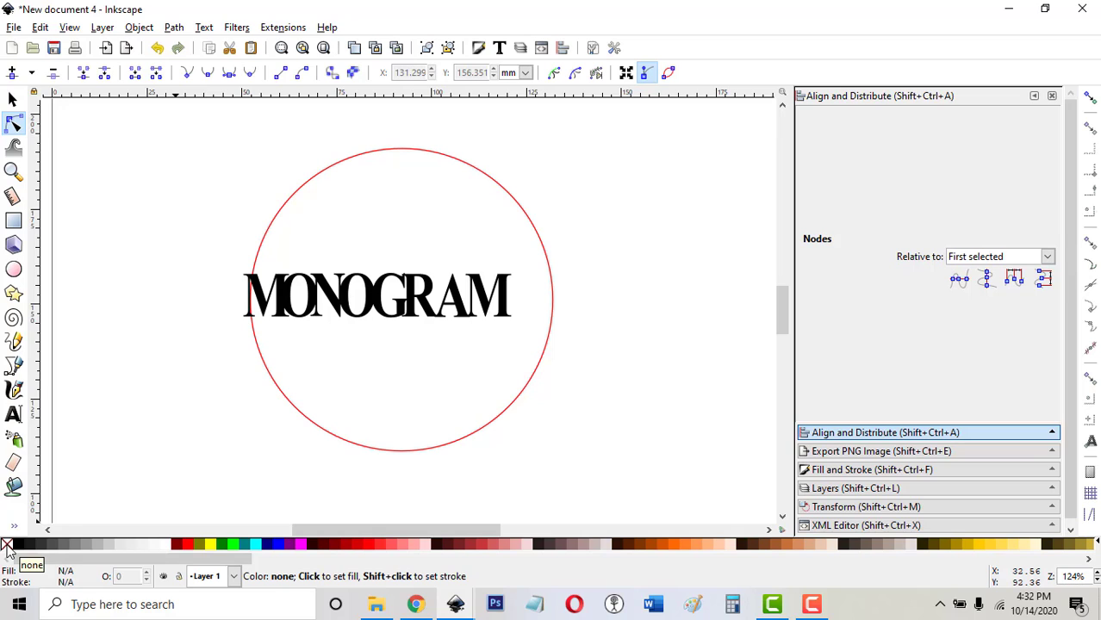
# Remove MONOGRAM's black fill and give it a red outline.
pyautogui.click(317, 297)
pyautogui.click(6, 543)
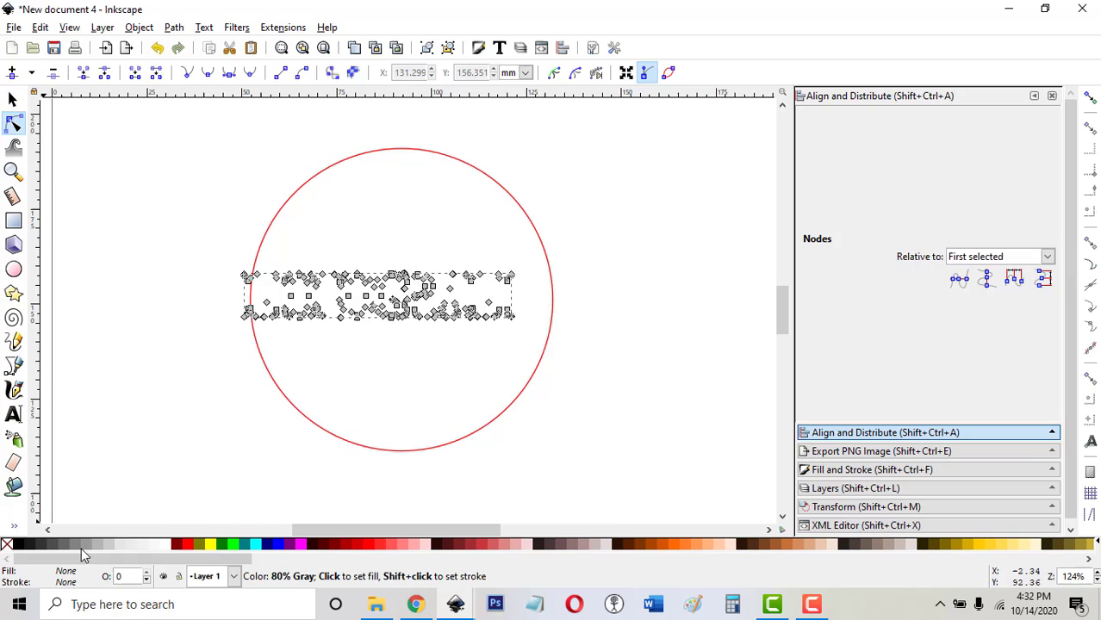
pyautogui.keyDown('shift'); pyautogui.click(190, 546); pyautogui.keyUp('shift')
pyautogui.click(398, 385)
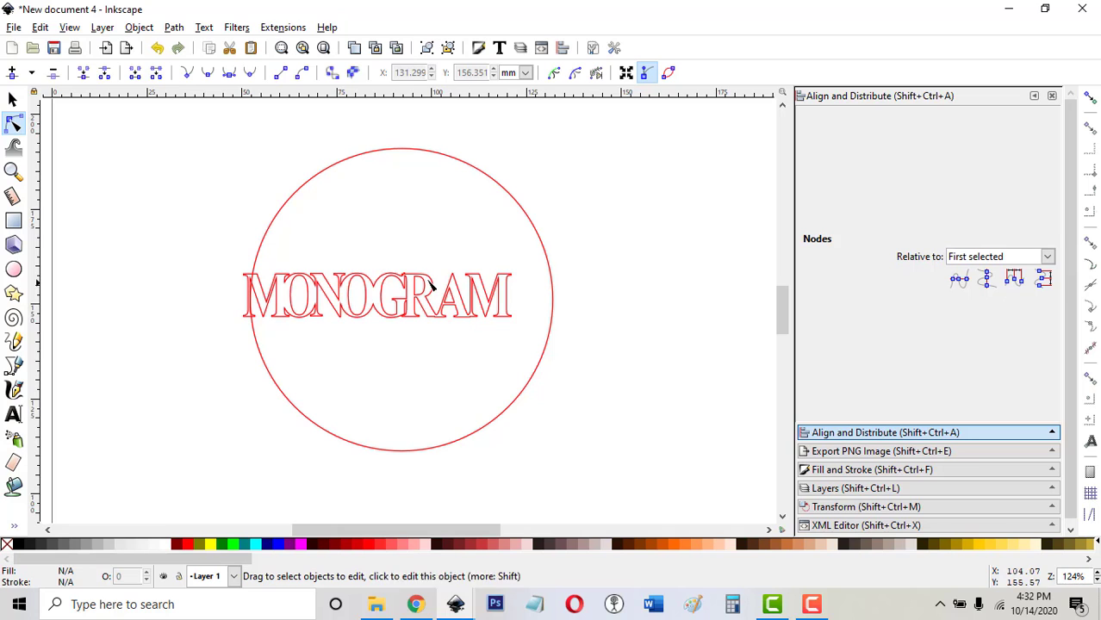
# Shift MONOGRAM right and enlarge it to 81.047 × 16.870 mm across the circle.
pyautogui.click(12, 99)
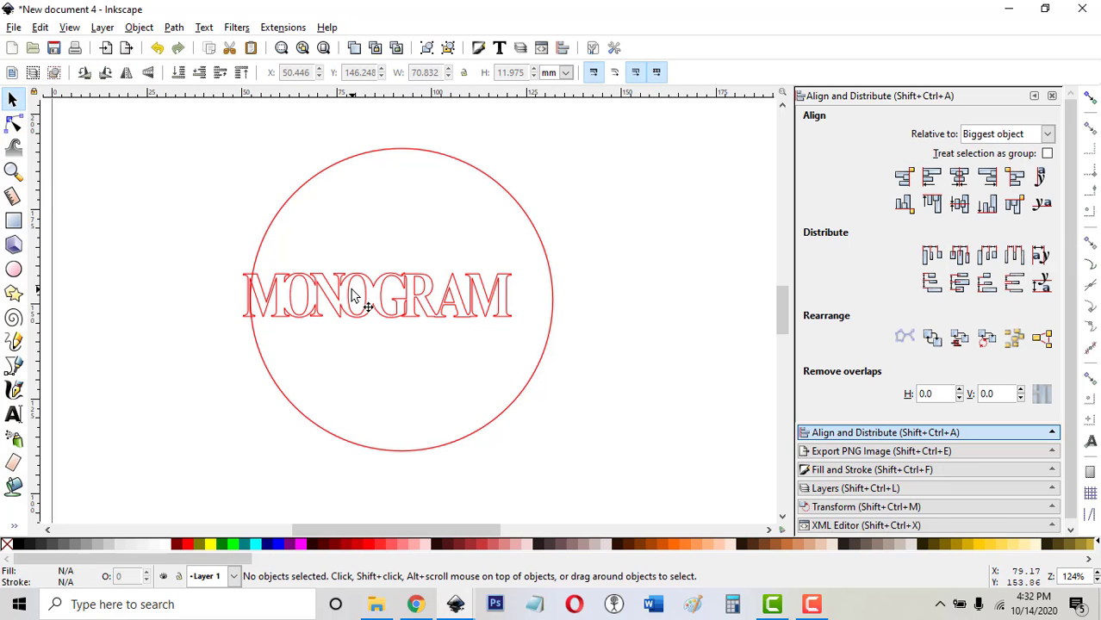
pyautogui.moveTo(356, 299)
pyautogui.mouseDown()
pyautogui.moveTo(376, 304)
pyautogui.moveTo(363, 286)
pyautogui.mouseUp()
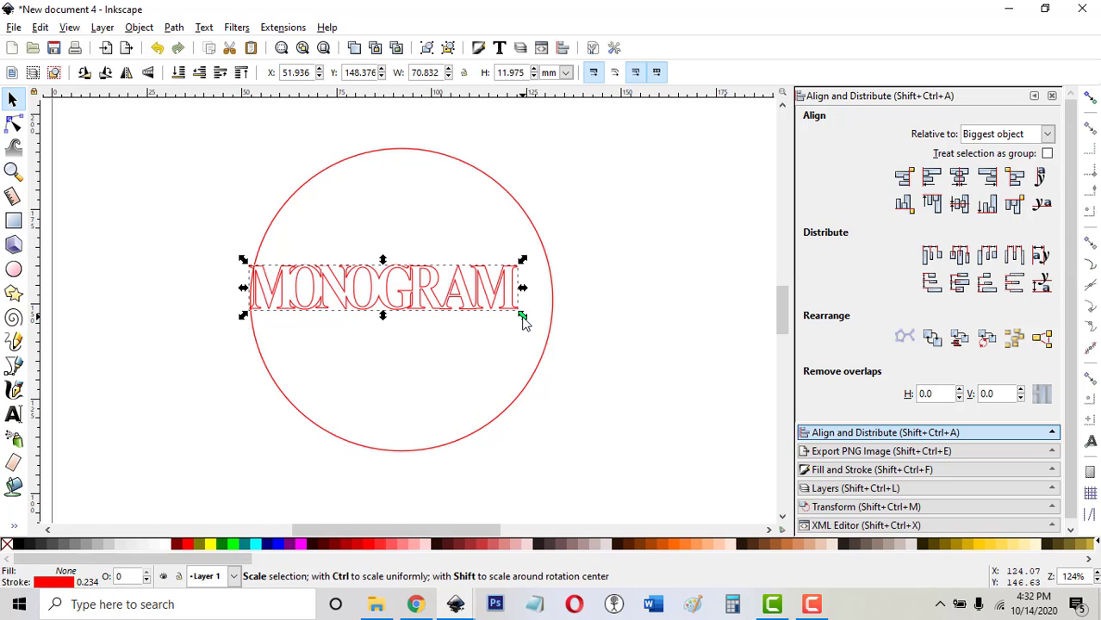
pyautogui.moveTo(523, 318); pyautogui.dragTo(562, 342)
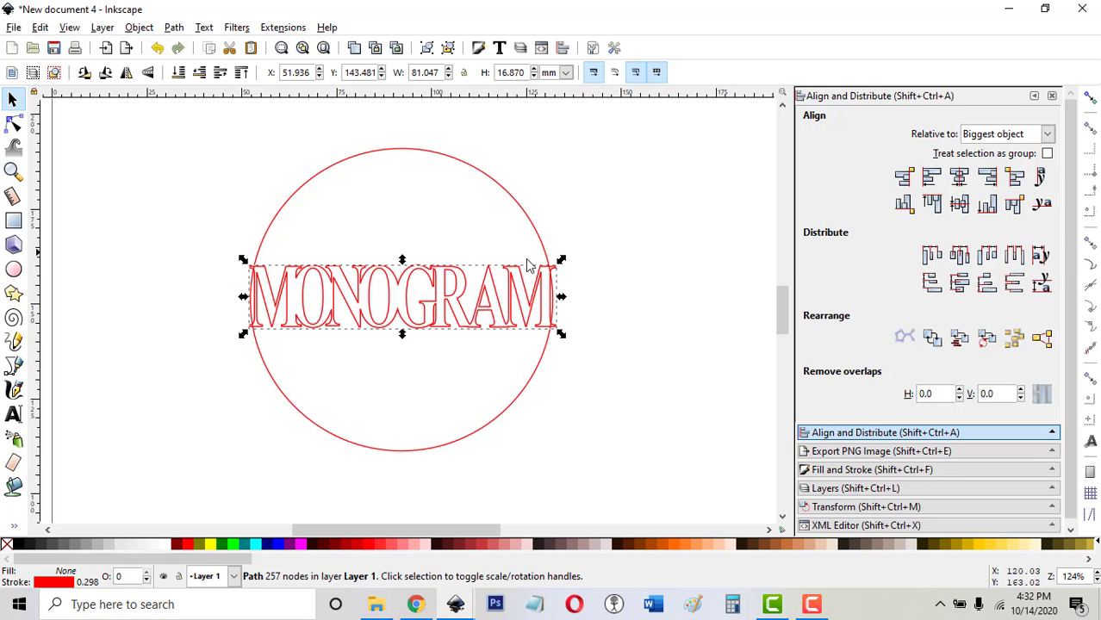
pyautogui.moveTo(585, 290); pyautogui.dragTo(560, 375)
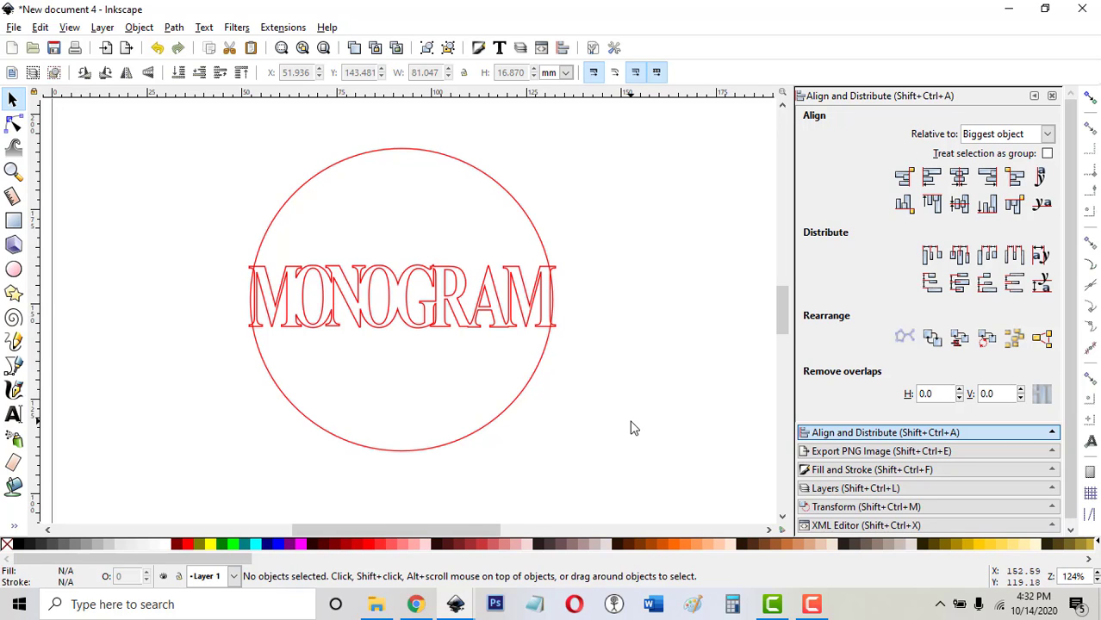
# Trial-union MONOGRAM with the circle, undo it, and start node-editing the red circle.
pyautogui.click(384, 303)
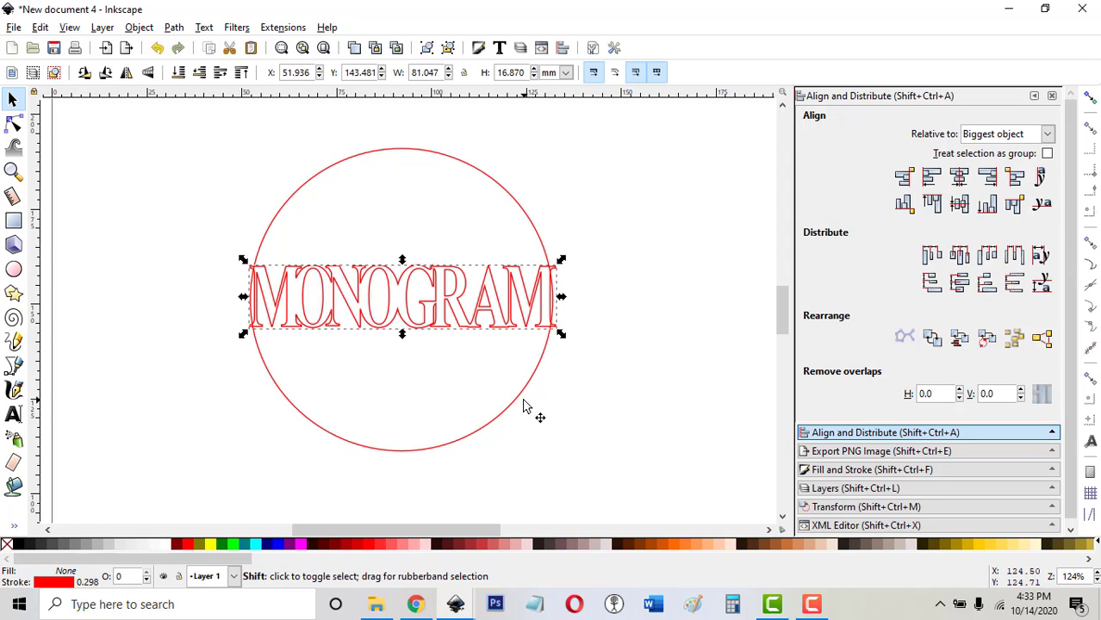
pyautogui.keyDown('shift'); pyautogui.click(517, 399); pyautogui.keyUp('shift')
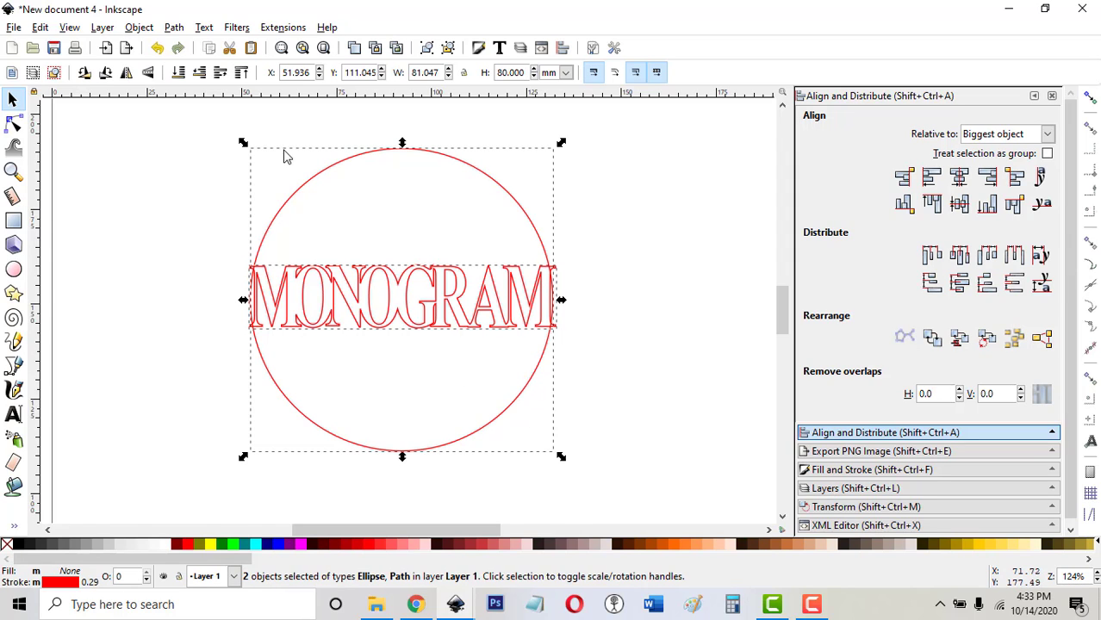
pyautogui.click(174, 26)
pyautogui.click(194, 118)
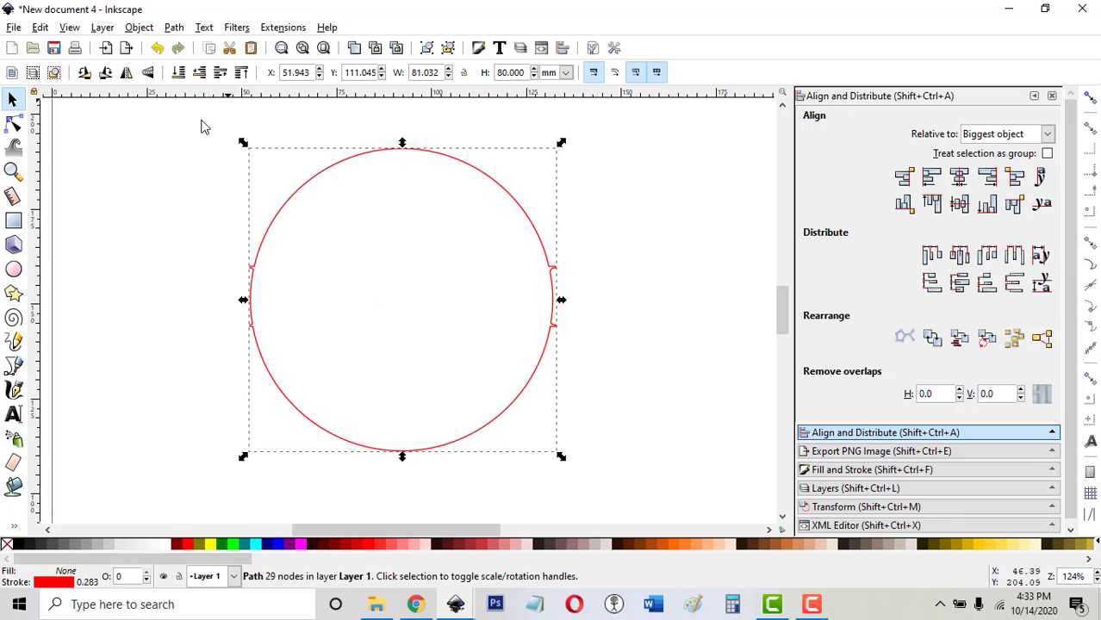
pyautogui.click(610, 349)
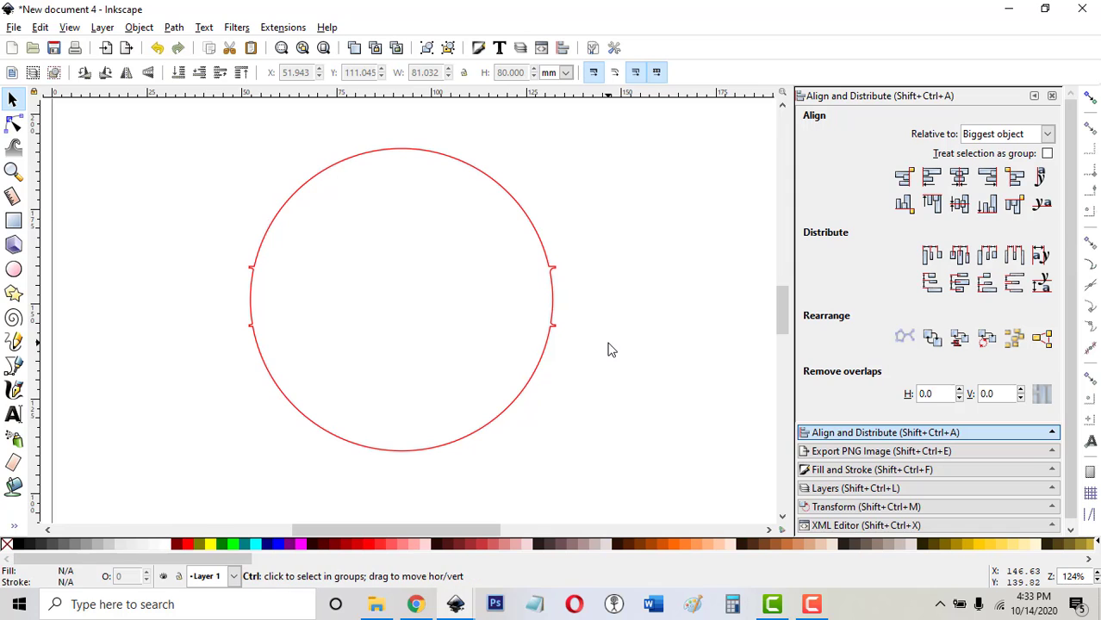
pyautogui.hotkey('ctrl', 'z')
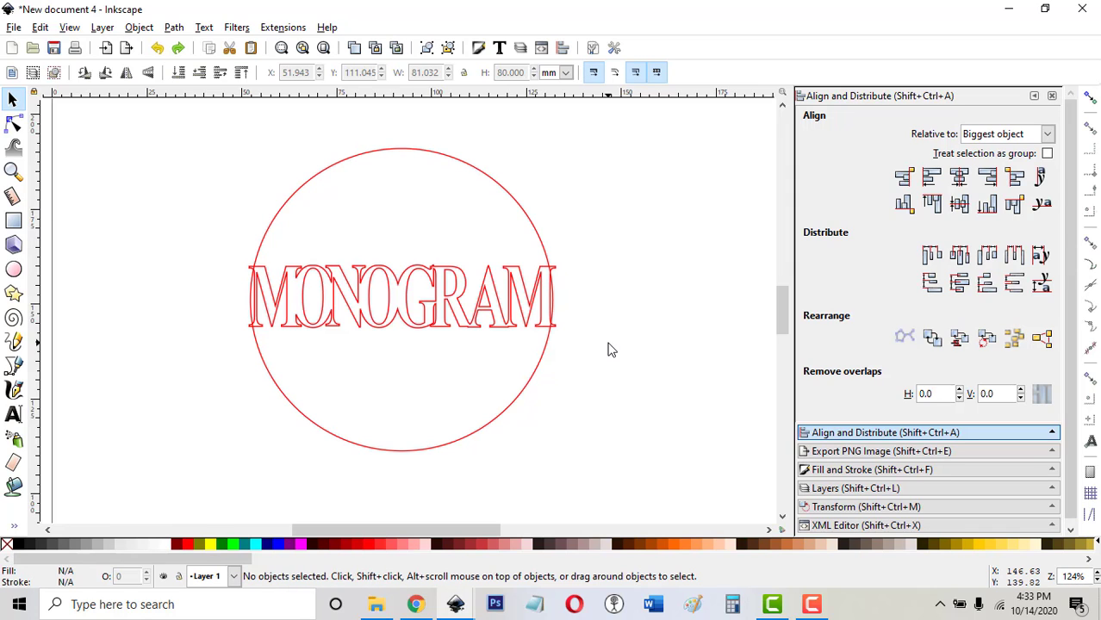
pyautogui.click(513, 405)
pyautogui.click(13, 124)
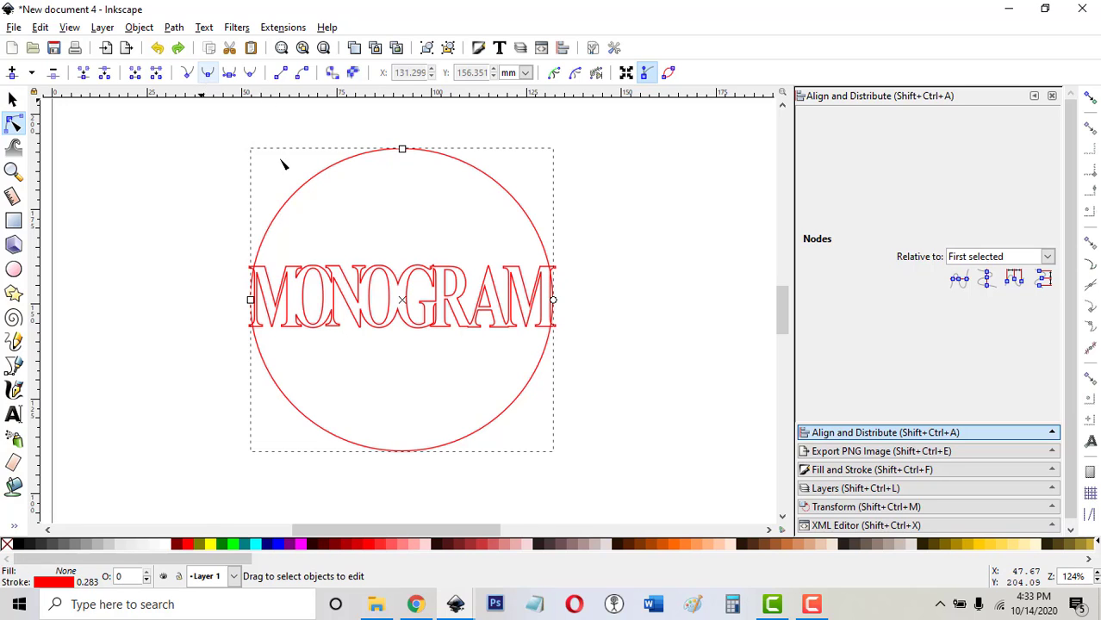
pyautogui.click(12, 99)
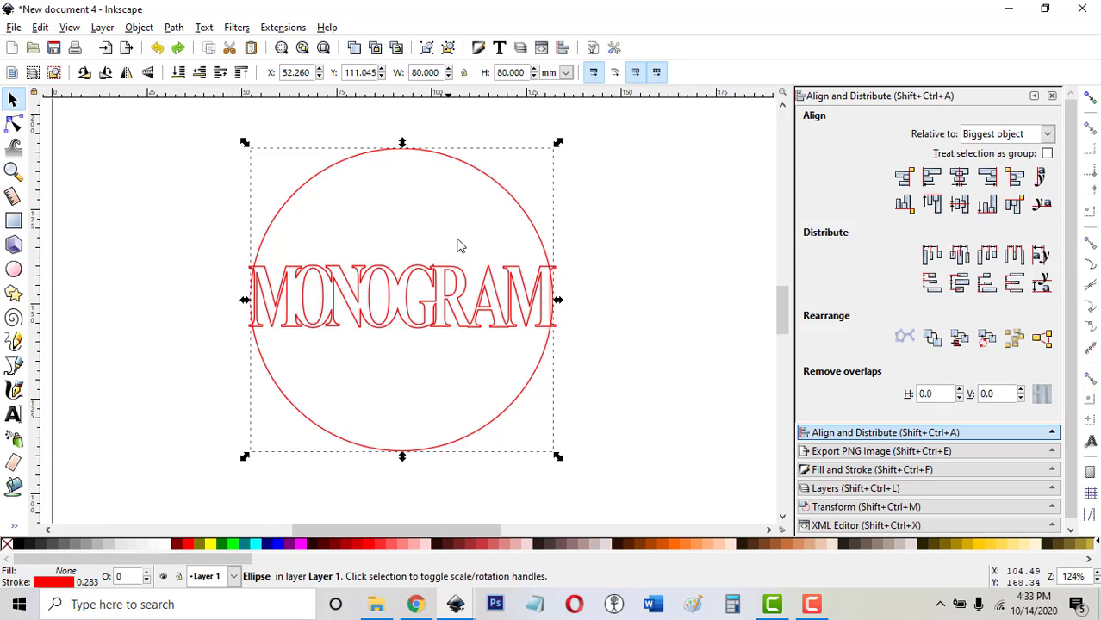
pyautogui.press('ctrl')
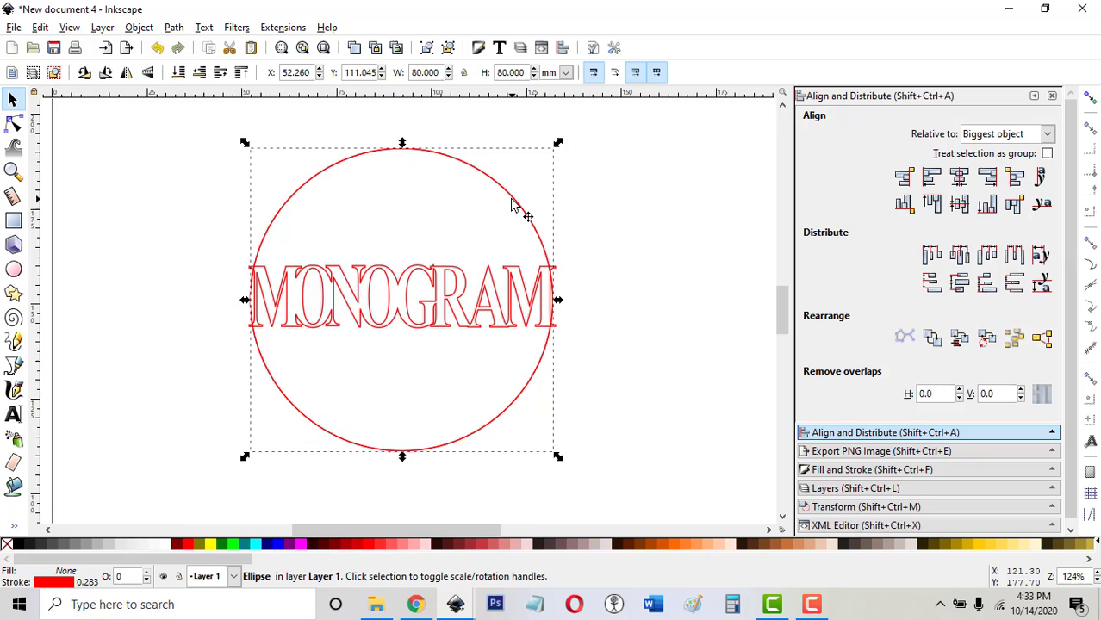
pyautogui.moveTo(511, 205); pyautogui.dragTo(556, 234)
pyautogui.press('Delete')
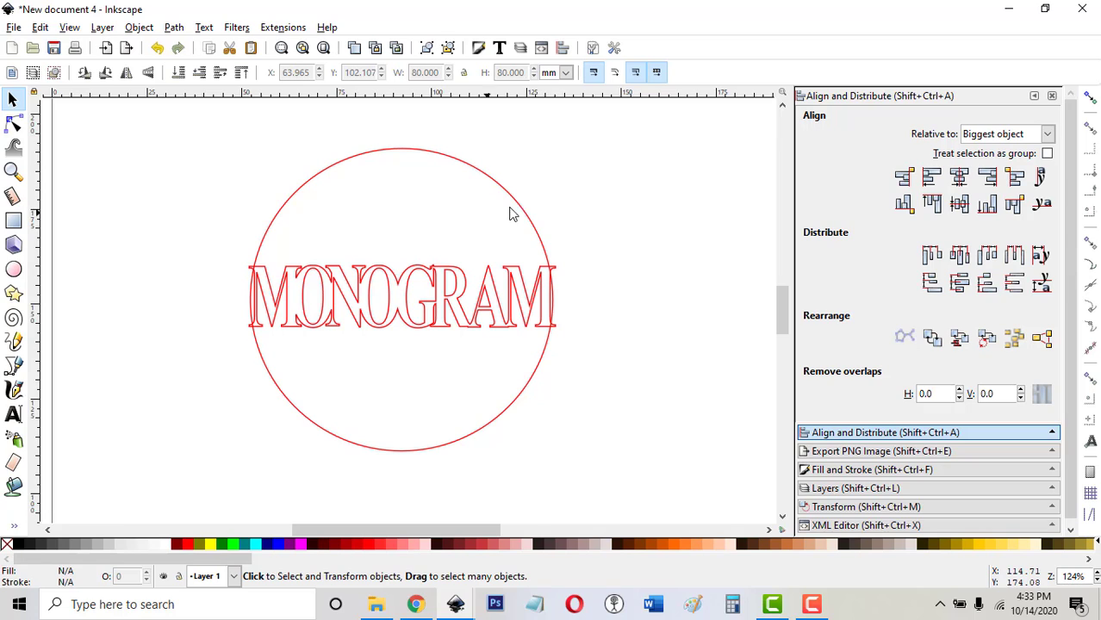
pyautogui.click(521, 213)
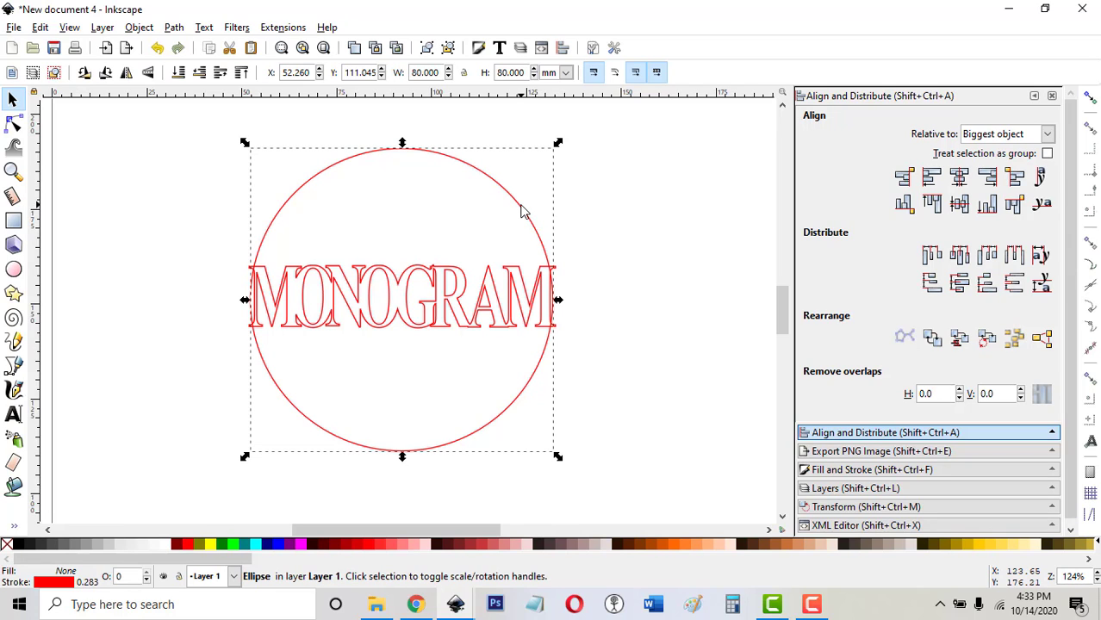
pyautogui.hotkey('ctrl', 'v')
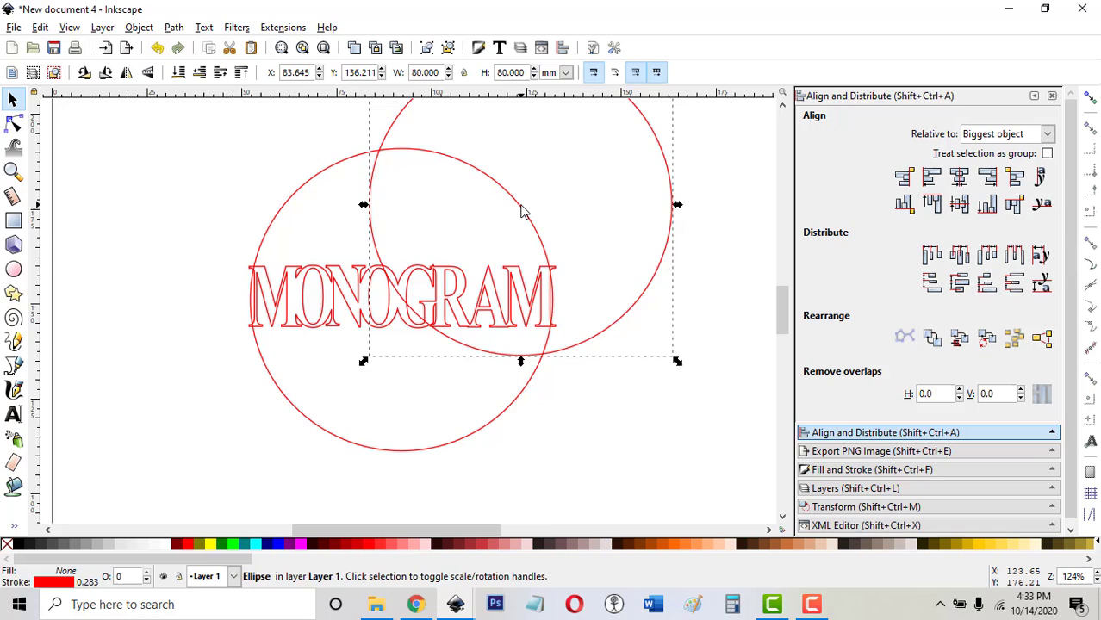
pyautogui.press('Delete')
pyautogui.click(520, 210)
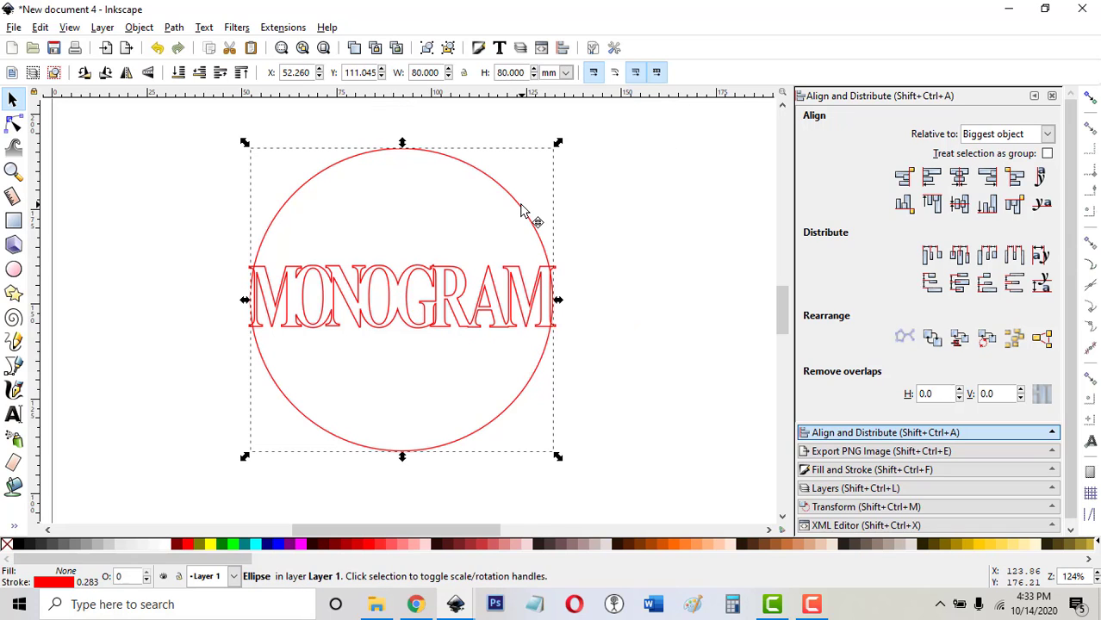
pyautogui.click(39, 27)
pyautogui.click(69, 155)
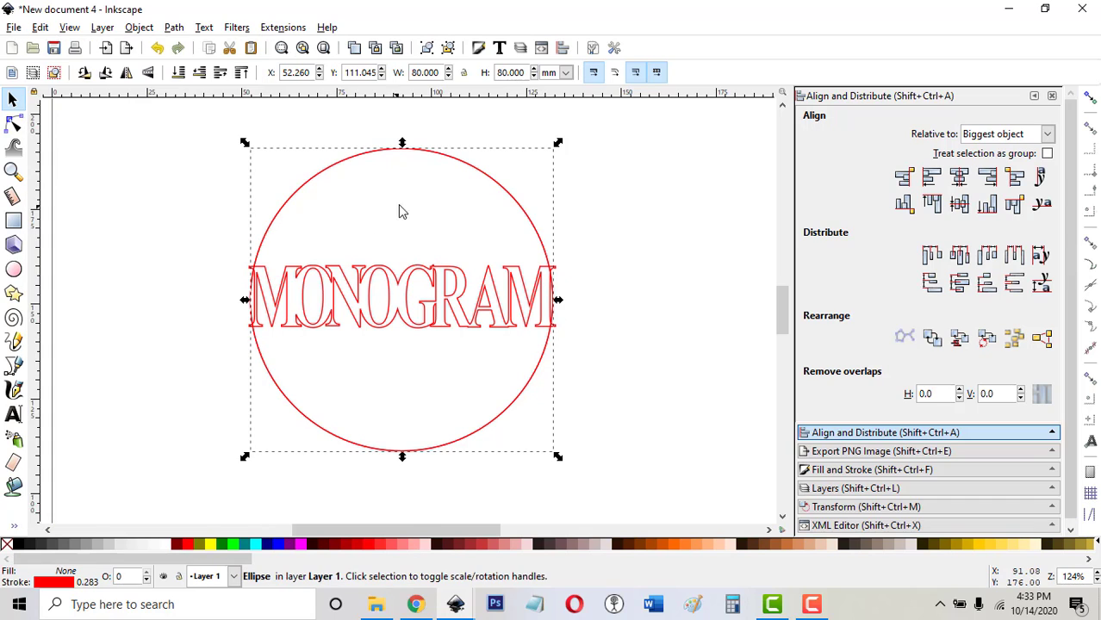
pyautogui.moveTo(482, 176); pyautogui.dragTo(603, 168)
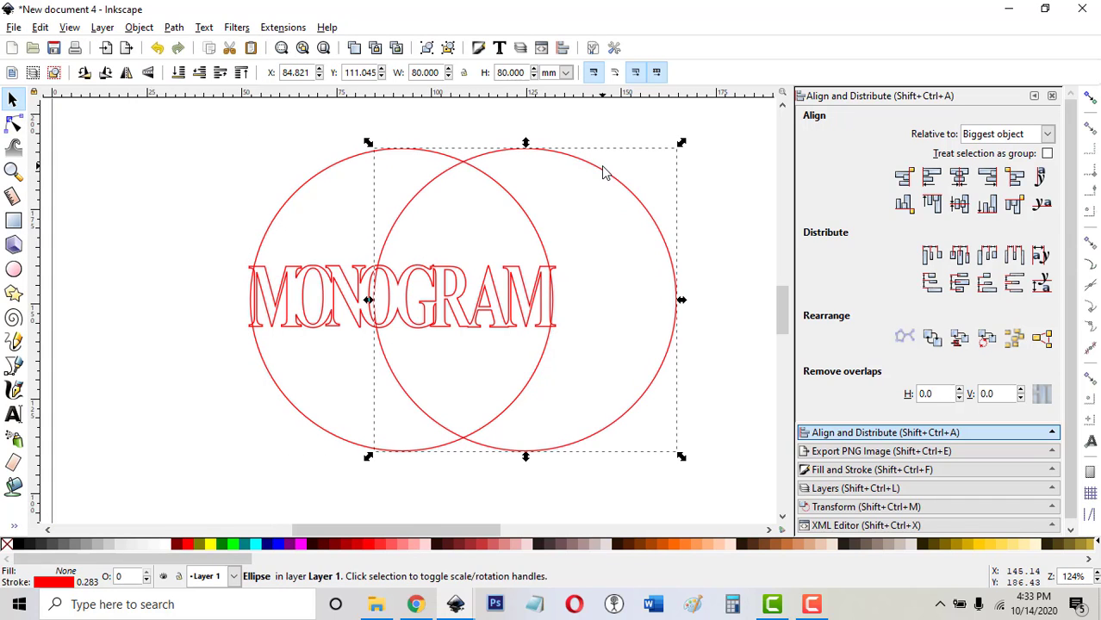
pyautogui.press('Delete')
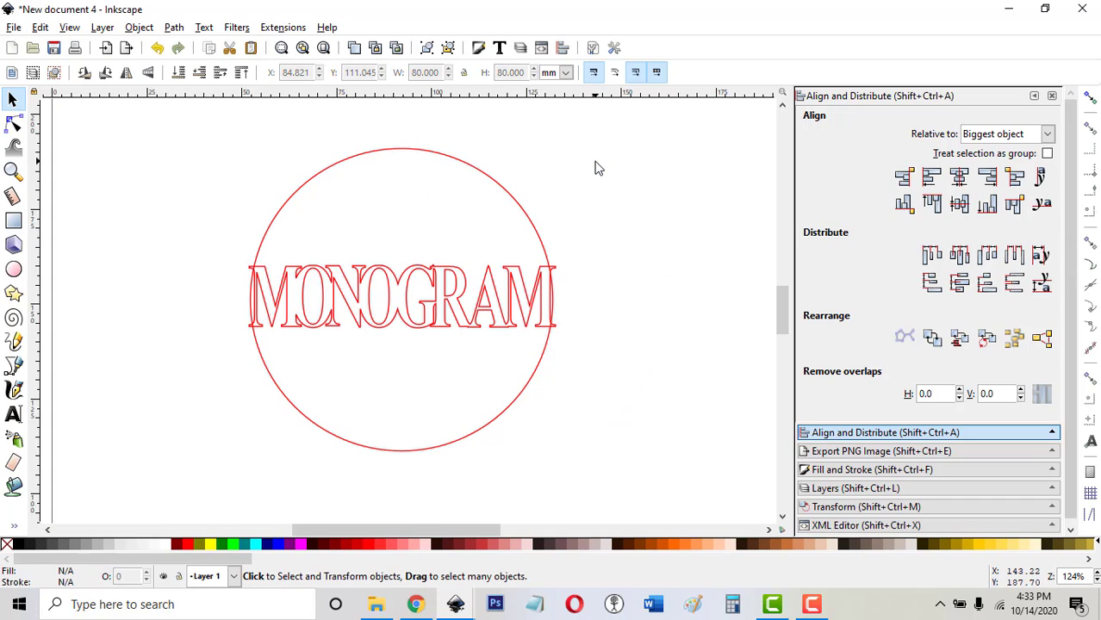
pyautogui.click(504, 192)
pyautogui.press('ctrl')
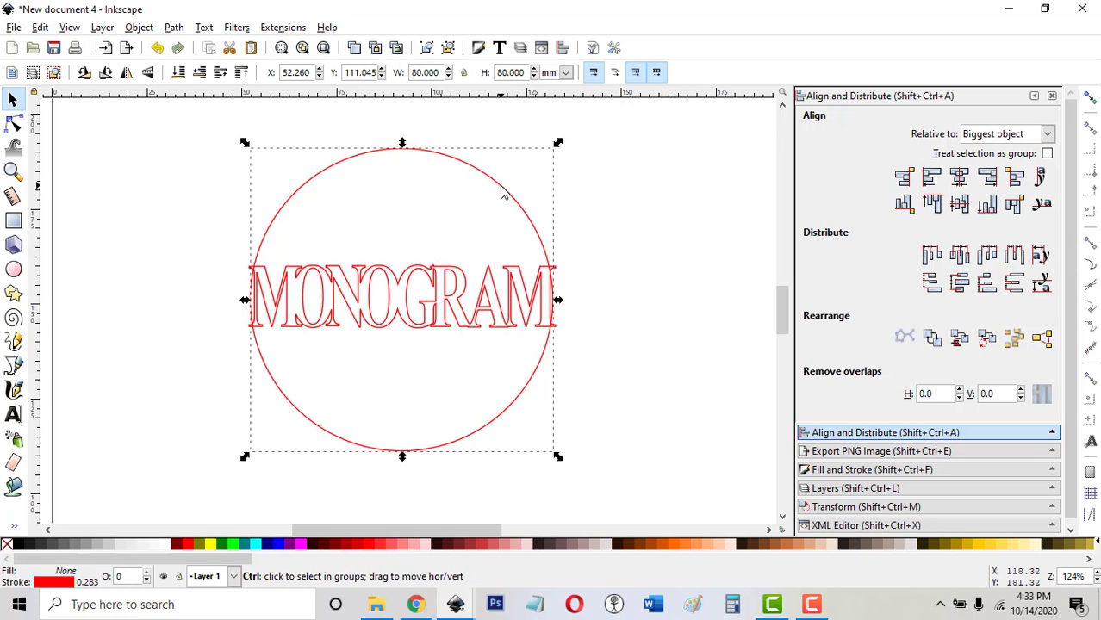
pyautogui.hotkey('ctrl', 'd')
pyautogui.moveTo(511, 191); pyautogui.dragTo(590, 171)
pyautogui.hotkey('ctrl', 'z')
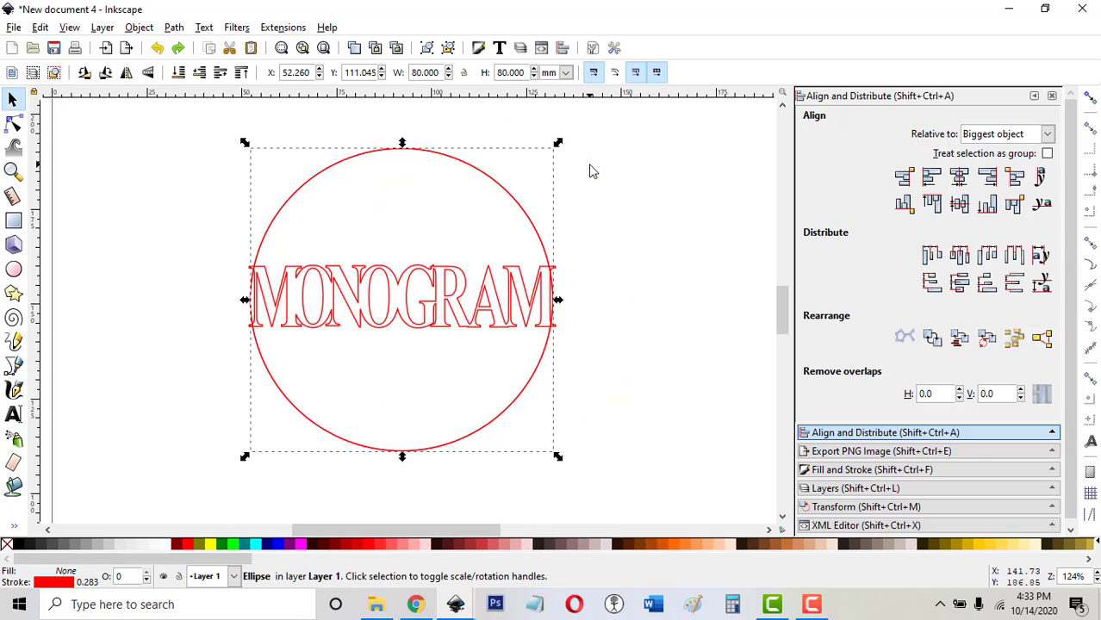
# Apply Dynamic Offset to the red circle and drag it into a second concentric ring.
pyautogui.click(175, 28)
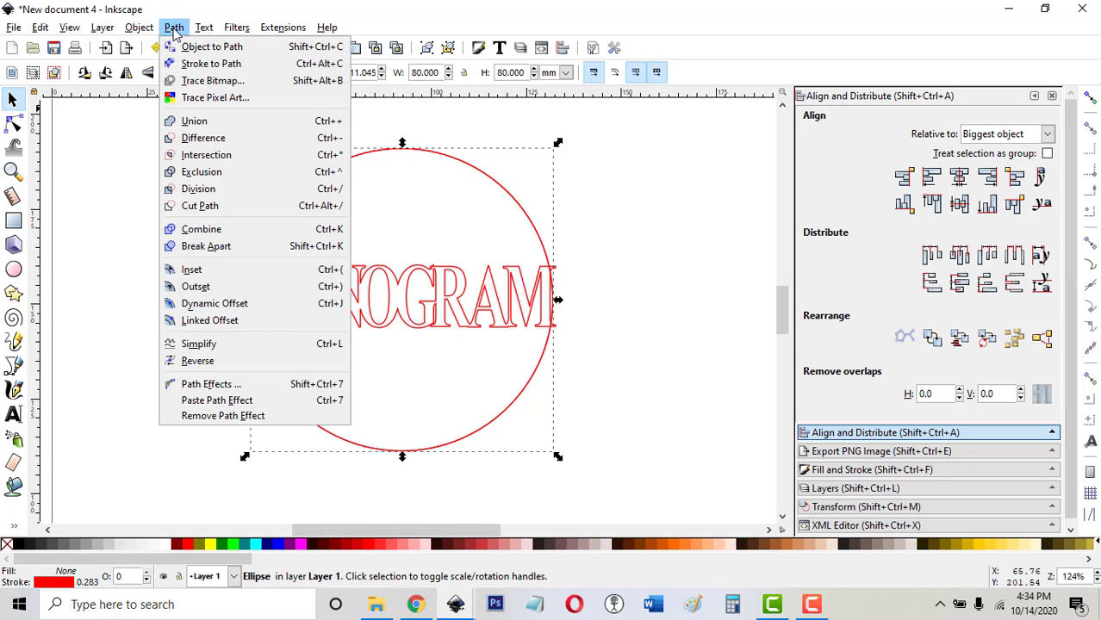
pyautogui.click(226, 302)
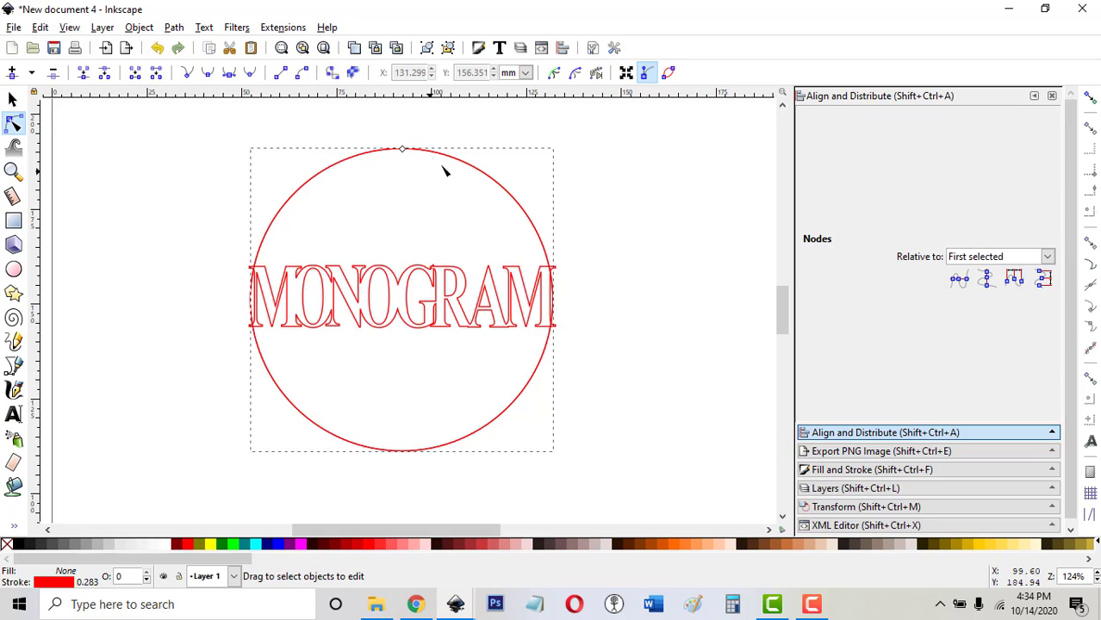
pyautogui.moveTo(405, 153); pyautogui.dragTo(398, 247)
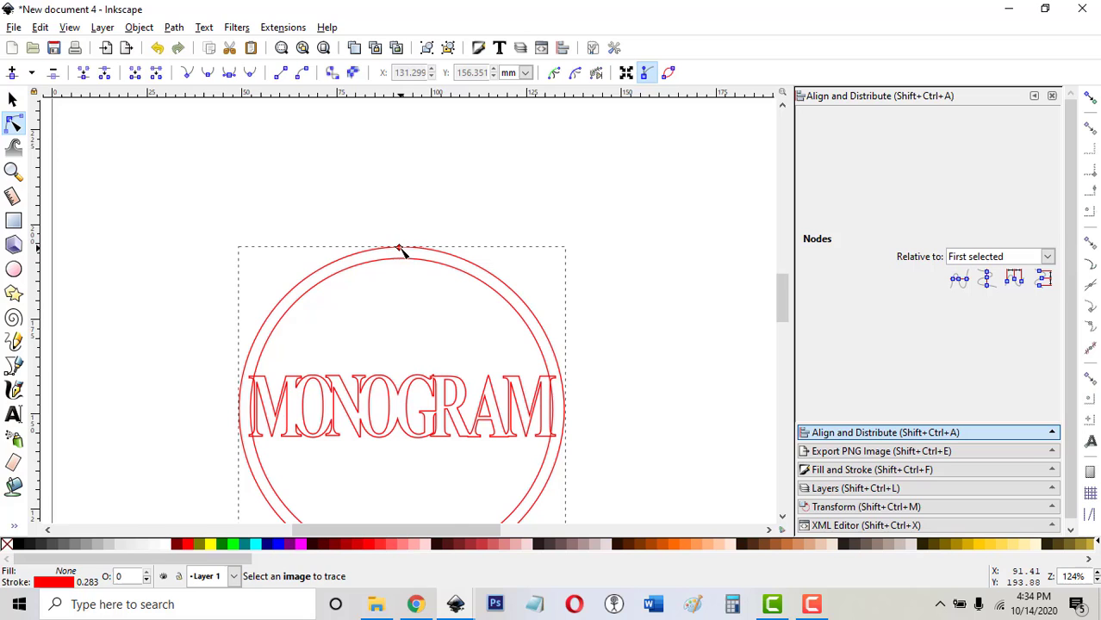
pyautogui.moveTo(785, 284); pyautogui.dragTo(785, 294)
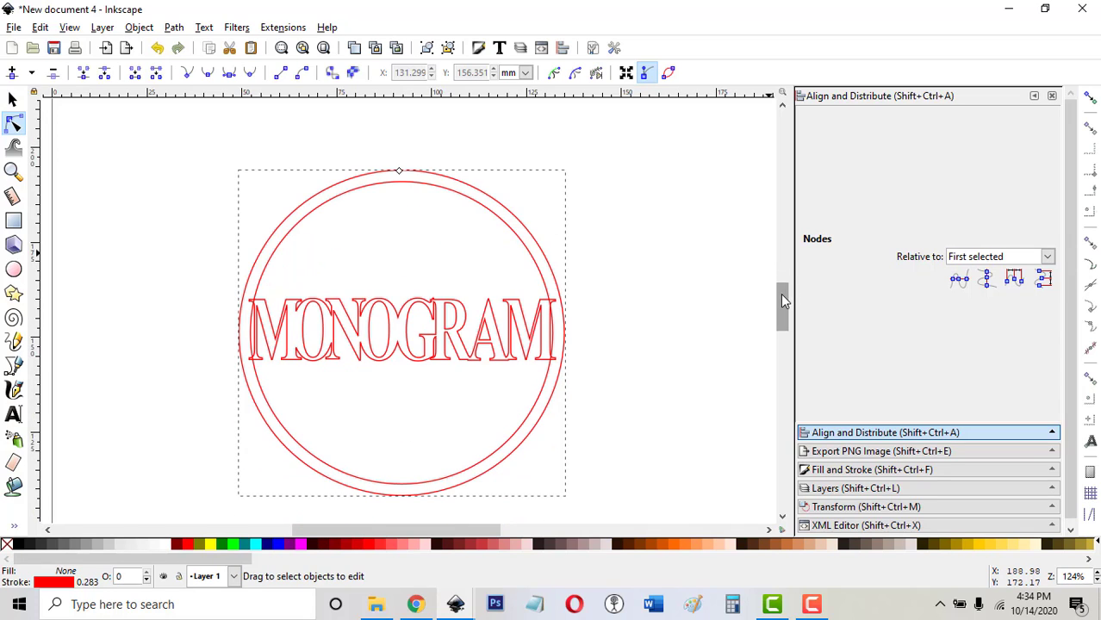
pyautogui.click(13, 100)
pyautogui.click(370, 336)
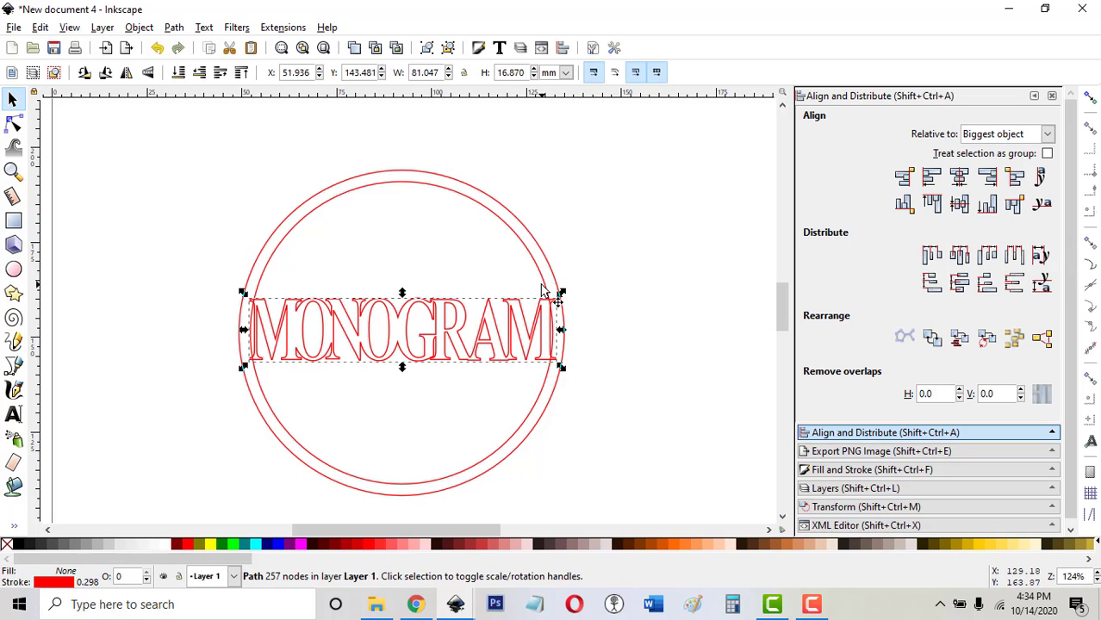
pyautogui.keyDown('shift'); pyautogui.click(559, 287); pyautogui.keyUp('shift')
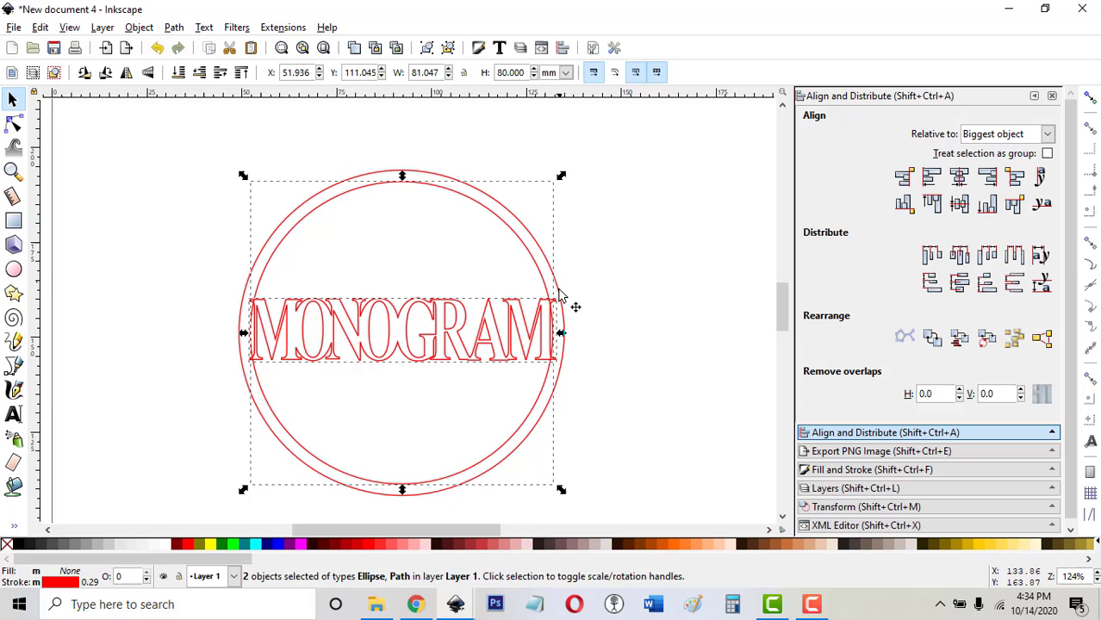
pyautogui.keyDown('shift'); pyautogui.click(565, 299); pyautogui.keyUp('shift')
pyautogui.click(173, 27)
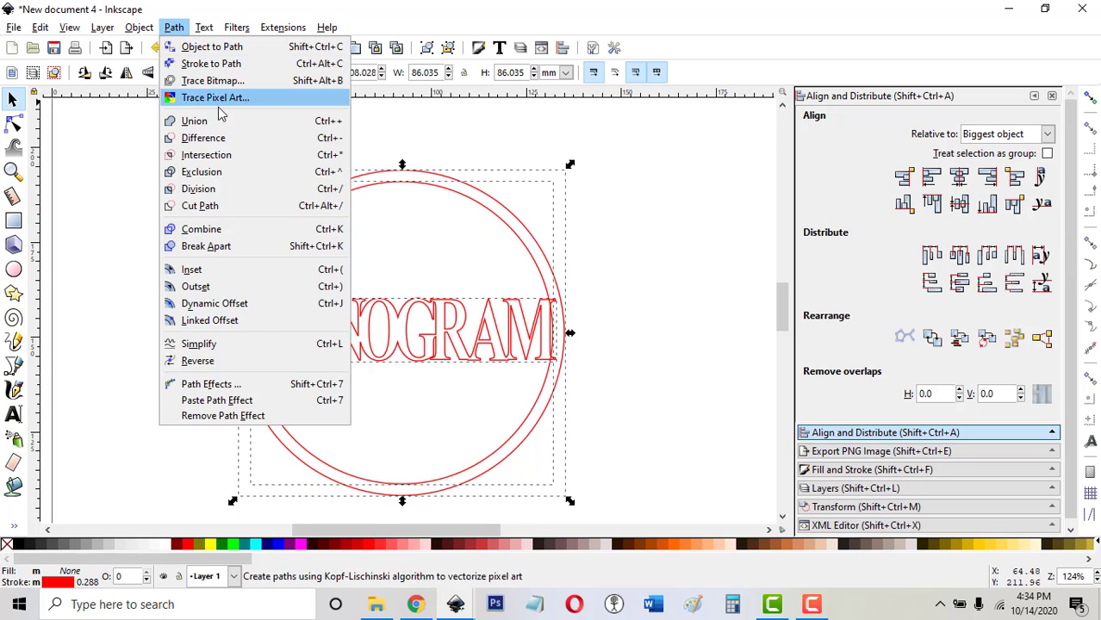
pyautogui.click(217, 115)
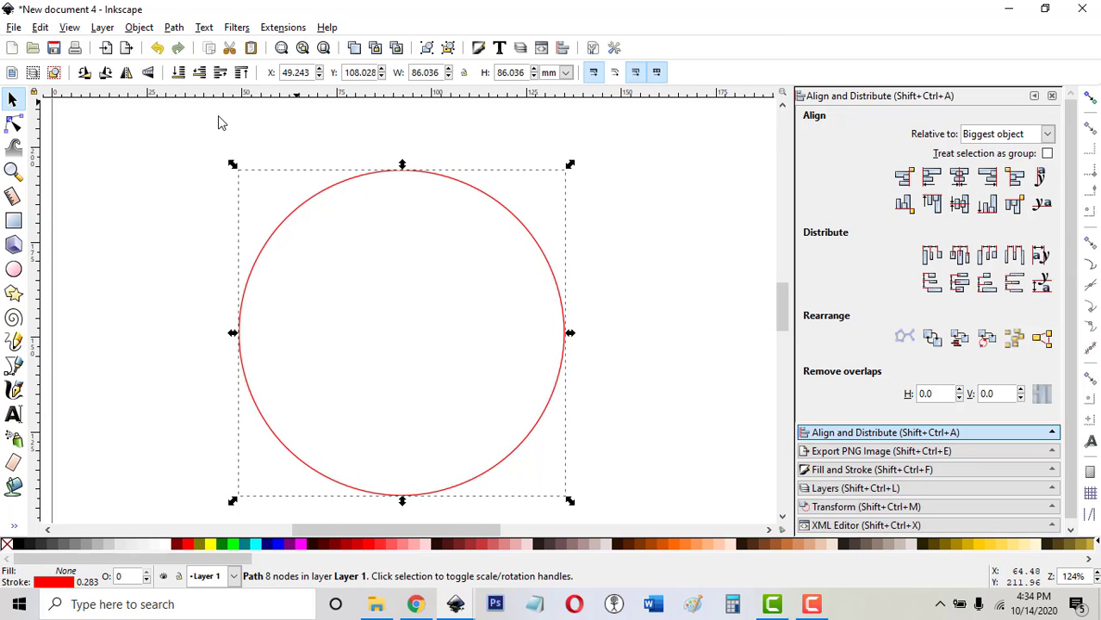
pyautogui.hotkey('ctrl', 'z')
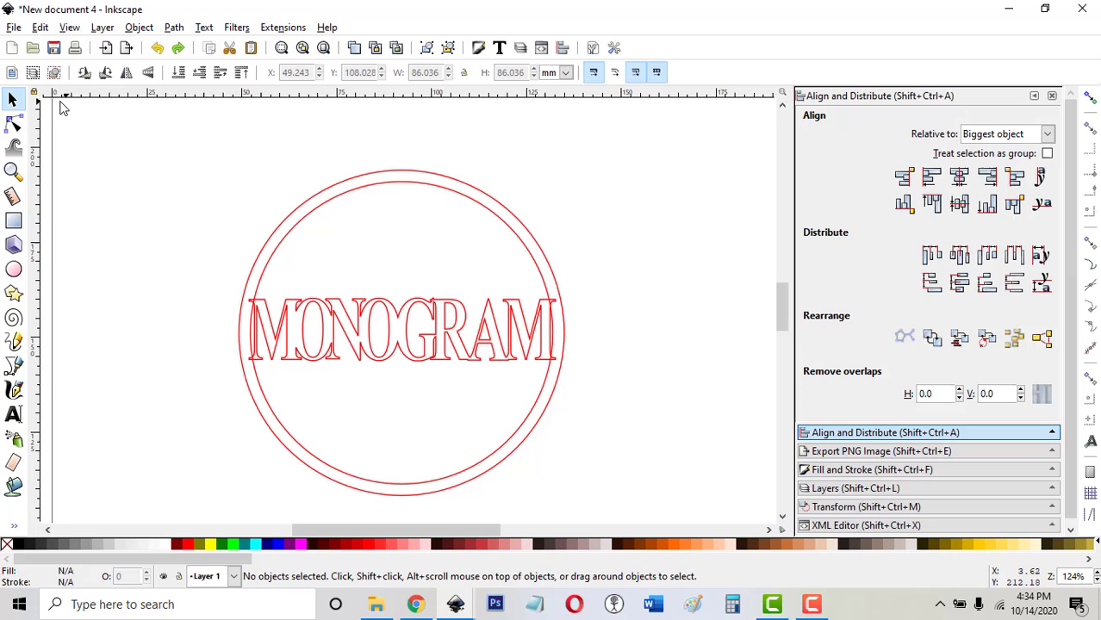
# Apply Path > Difference to the inner circle and outer ring, leaving one band path.
pyautogui.click(13, 123)
pyautogui.click(387, 184)
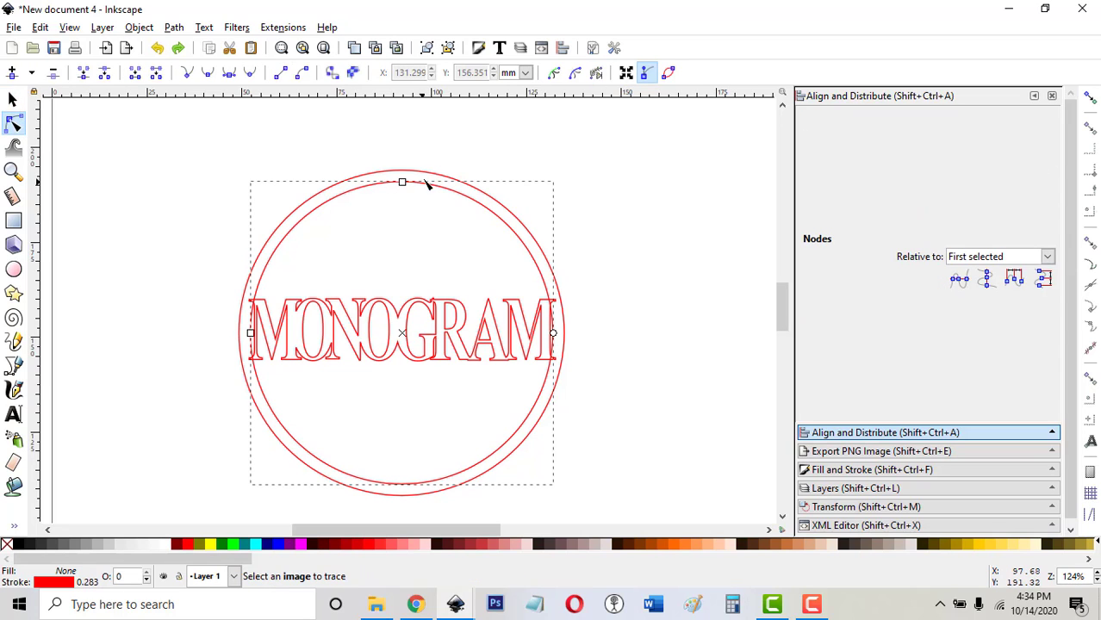
pyautogui.keyDown('shift'); pyautogui.click(428, 175); pyautogui.keyUp('shift')
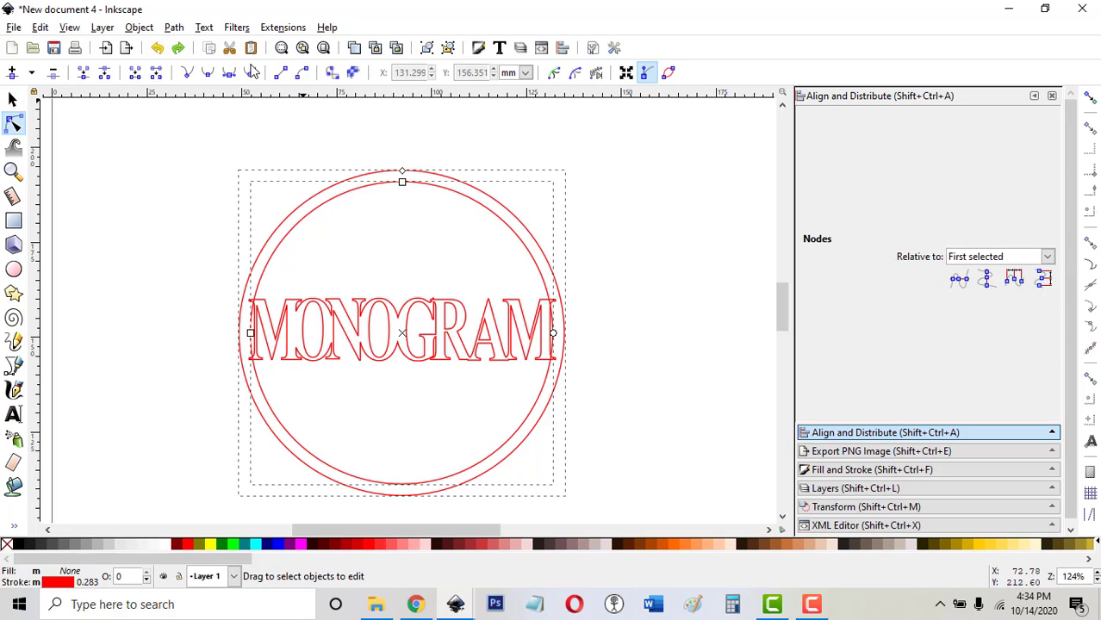
pyautogui.click(175, 29)
pyautogui.click(203, 172)
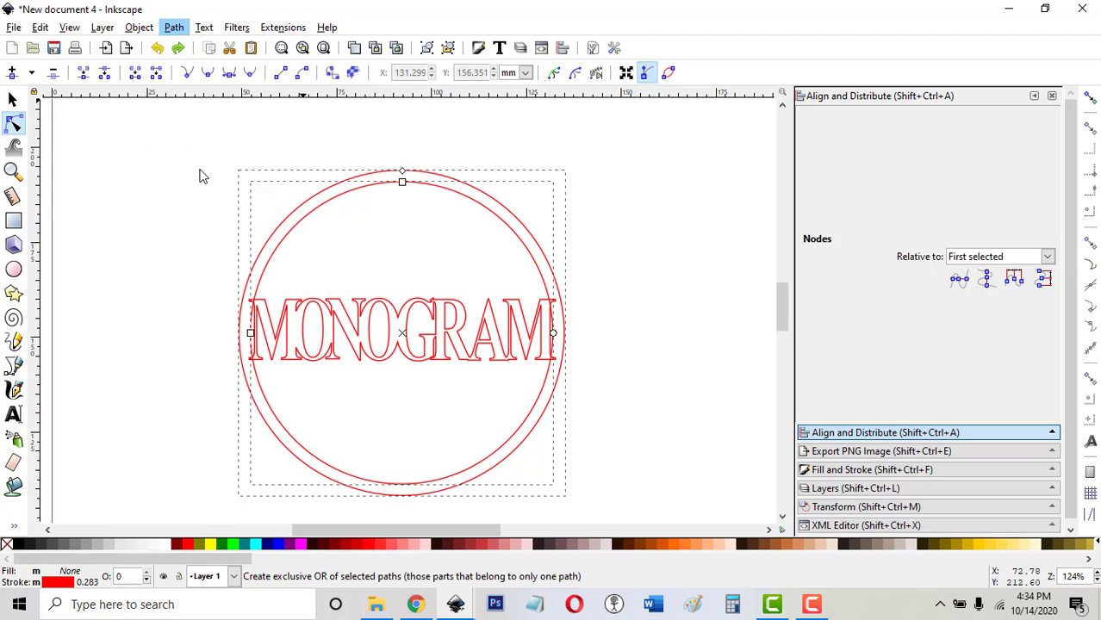
# Fill the combined ring band with solid black.
pyautogui.click(418, 193)
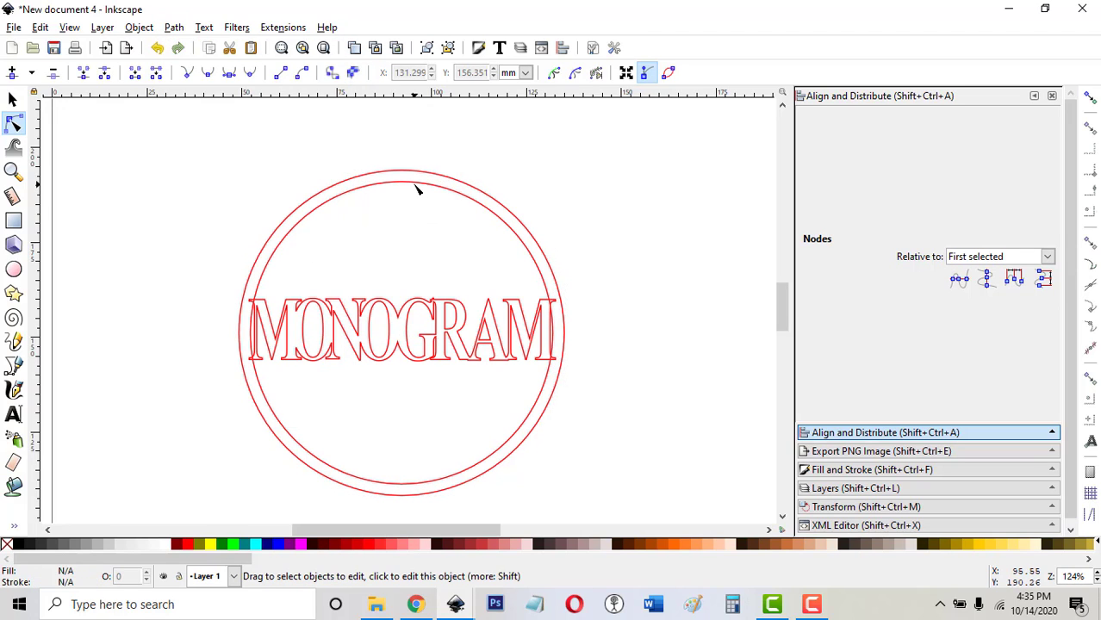
pyautogui.click(415, 185)
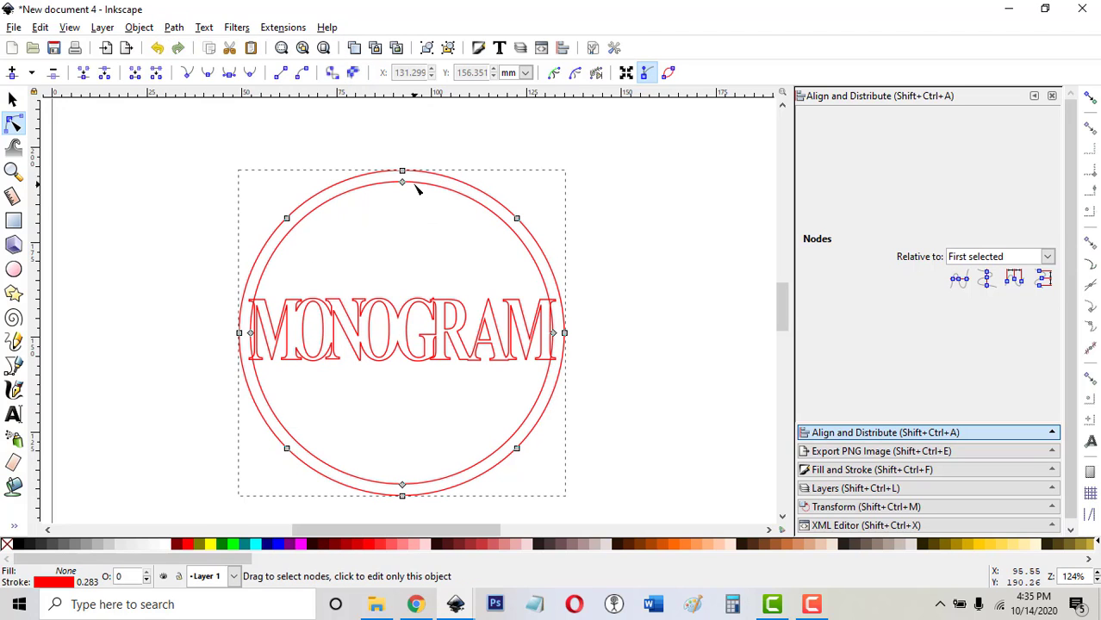
pyautogui.click(21, 546)
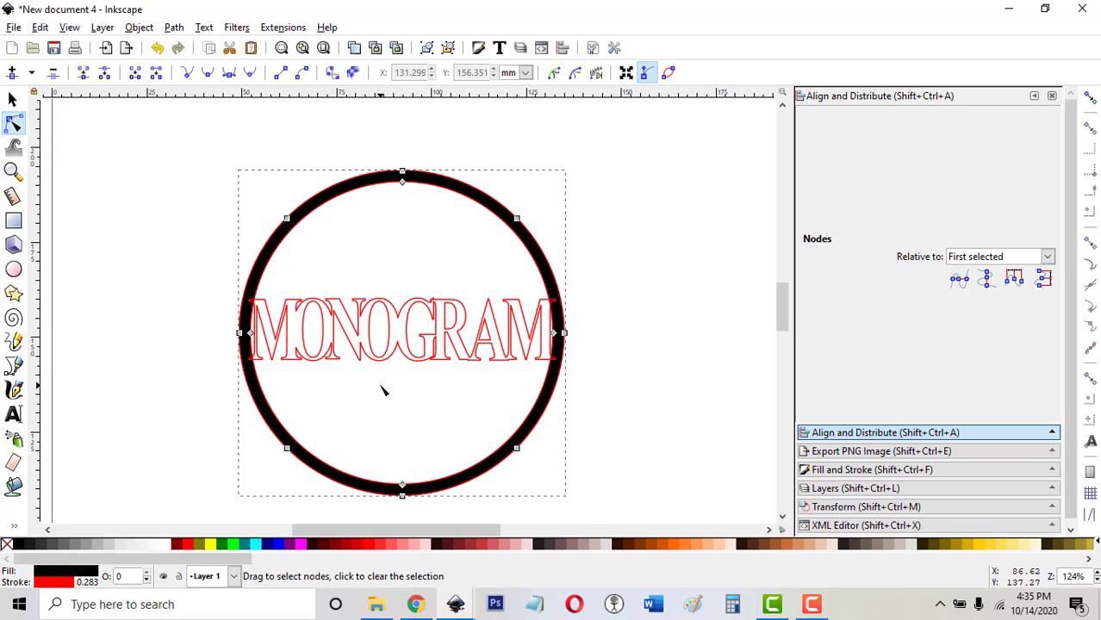
# Set the ring's fill to none and union the MONOGRAM path with the ring.
pyautogui.click(6, 544)
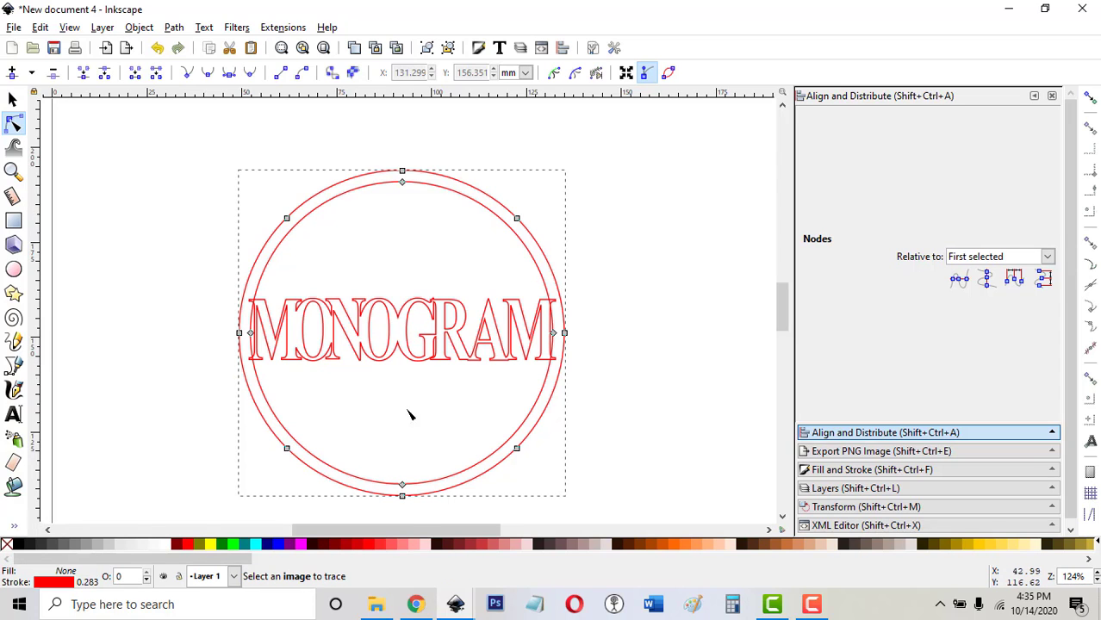
pyautogui.click(442, 343)
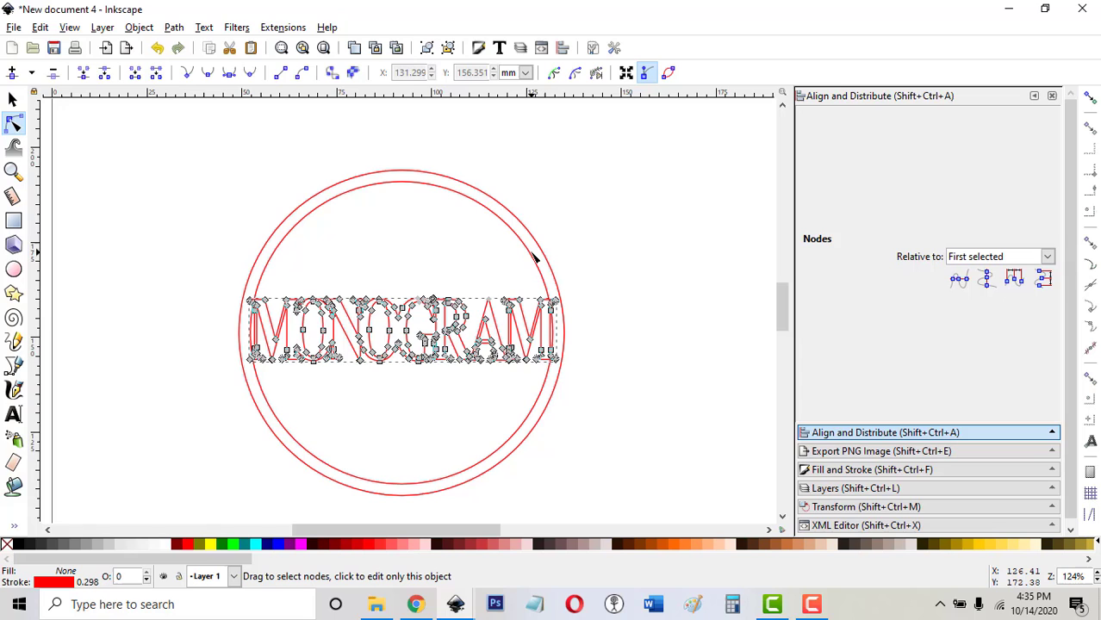
pyautogui.keyDown('shift'); pyautogui.click(535, 258); pyautogui.keyUp('shift')
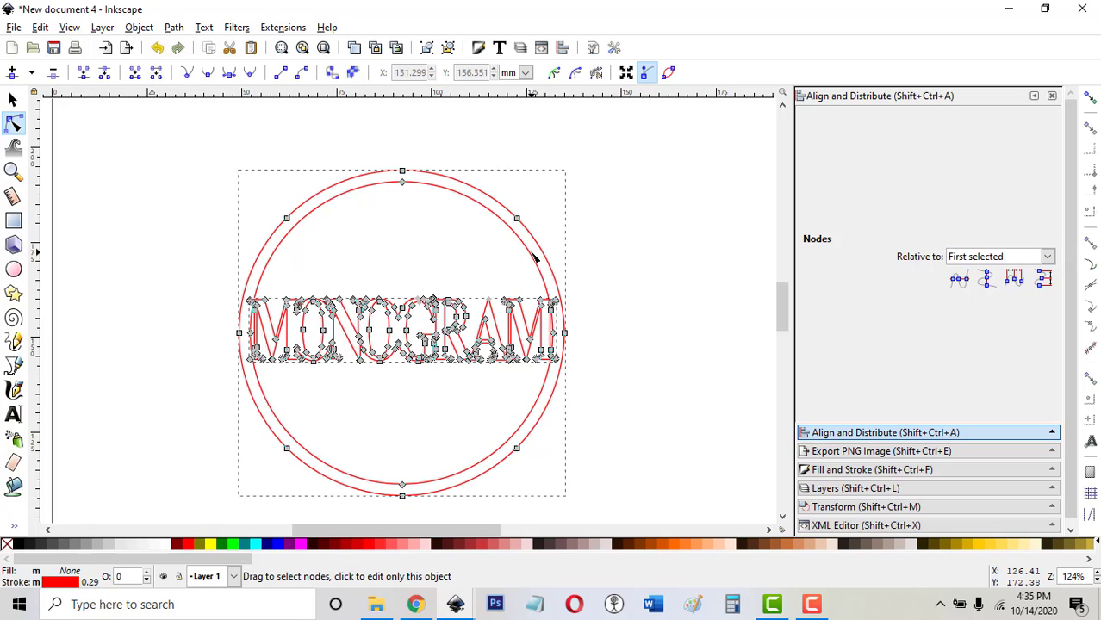
pyautogui.click(175, 28)
pyautogui.click(187, 125)
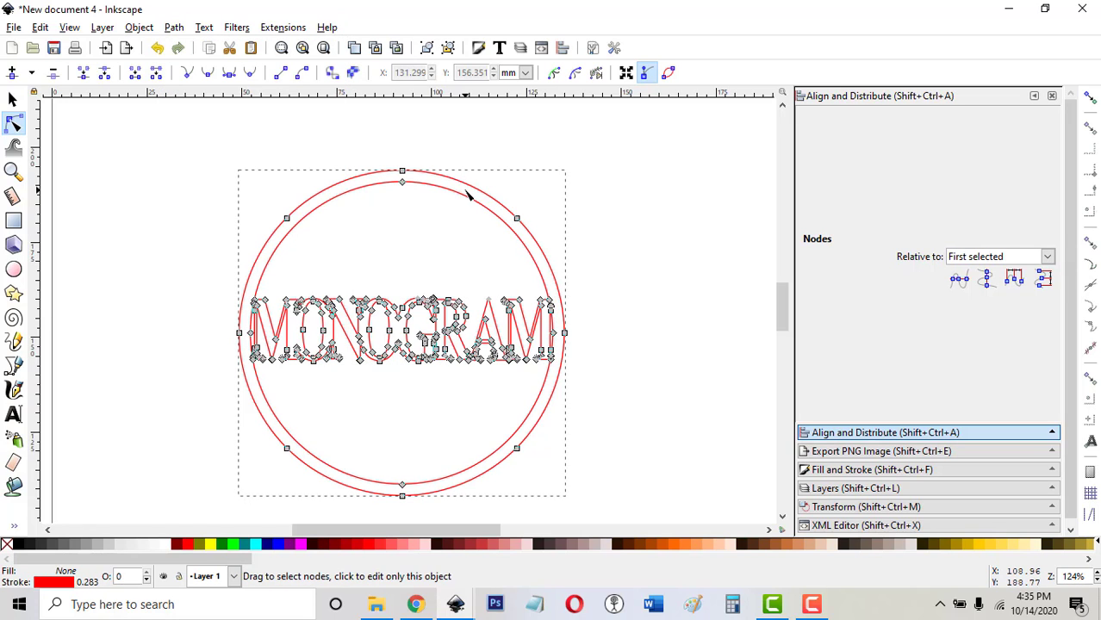
pyautogui.click(652, 316)
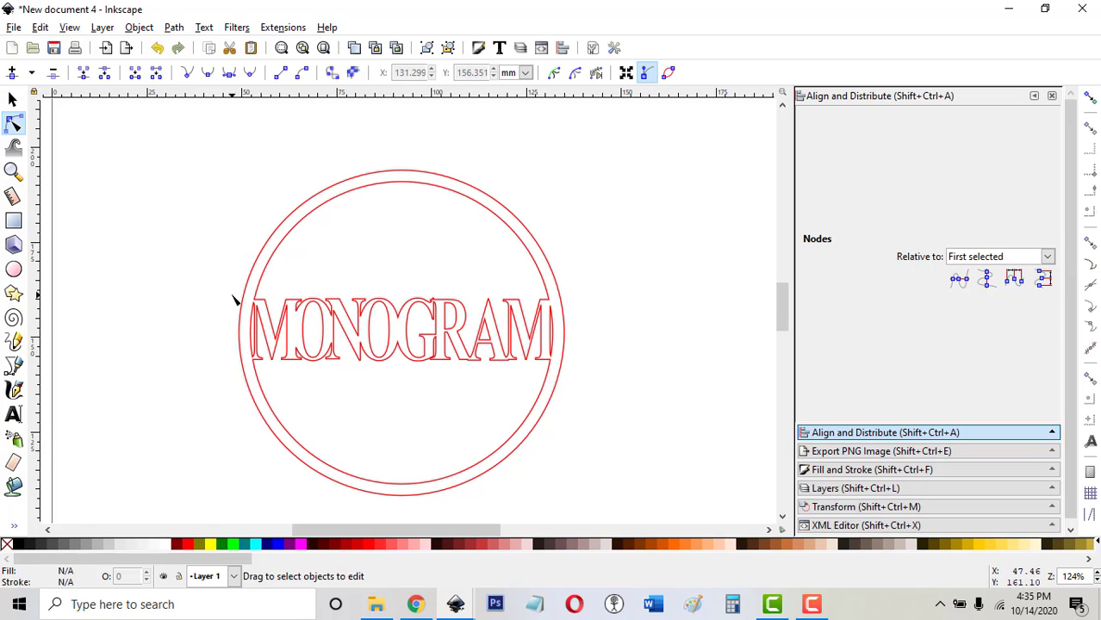
# Stretch MONOGRAM left and right so it extends past both sides of the ring.
pyautogui.click(13, 99)
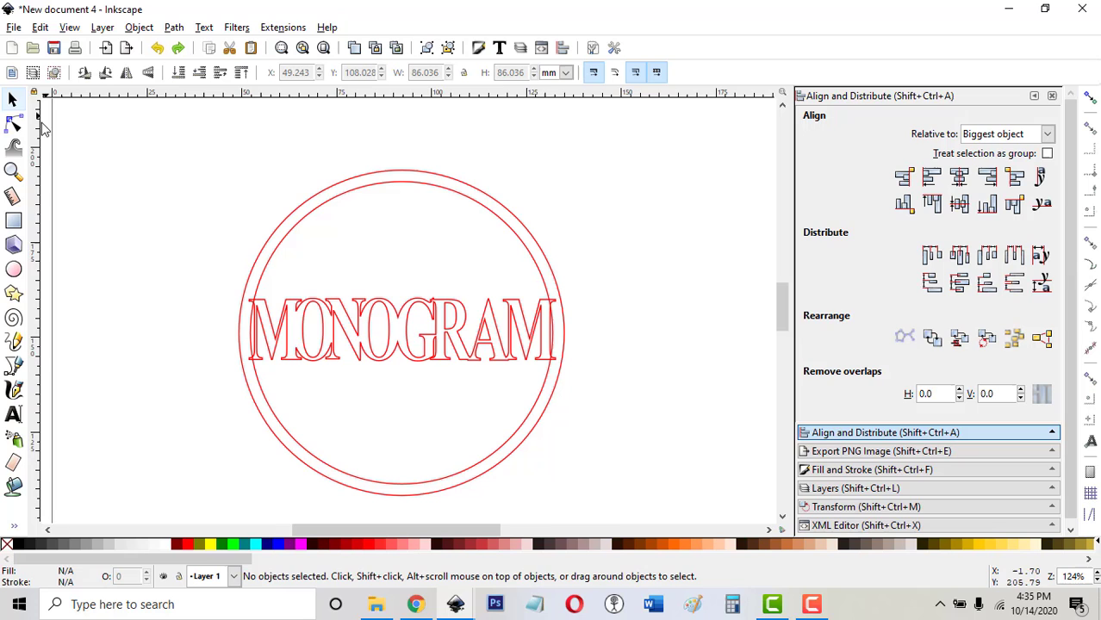
pyautogui.click(263, 320)
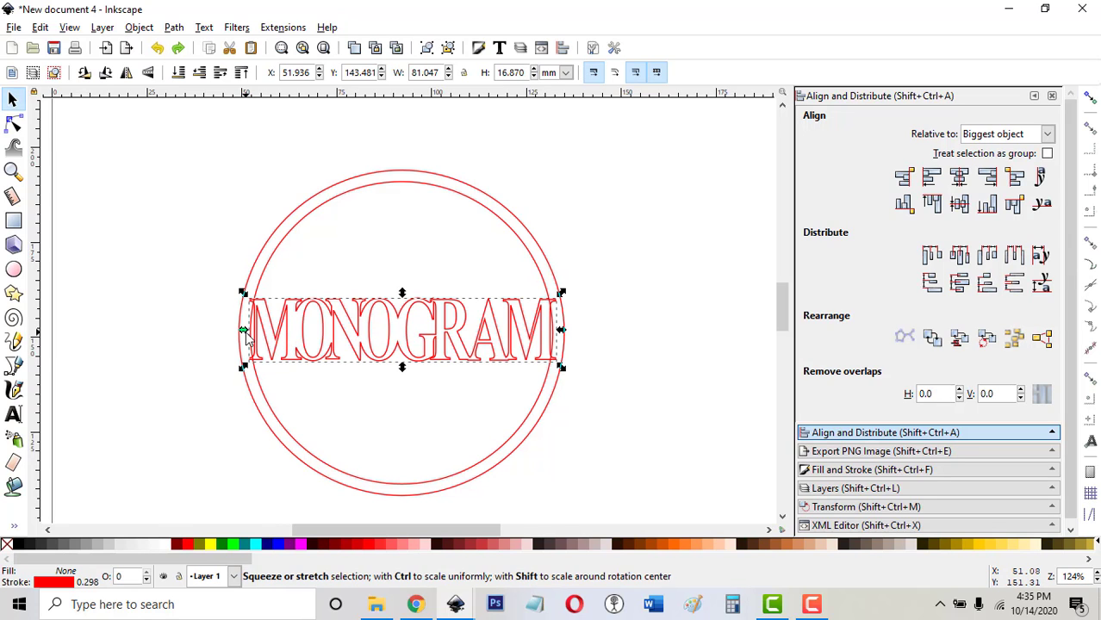
pyautogui.moveTo(244, 334); pyautogui.dragTo(208, 332)
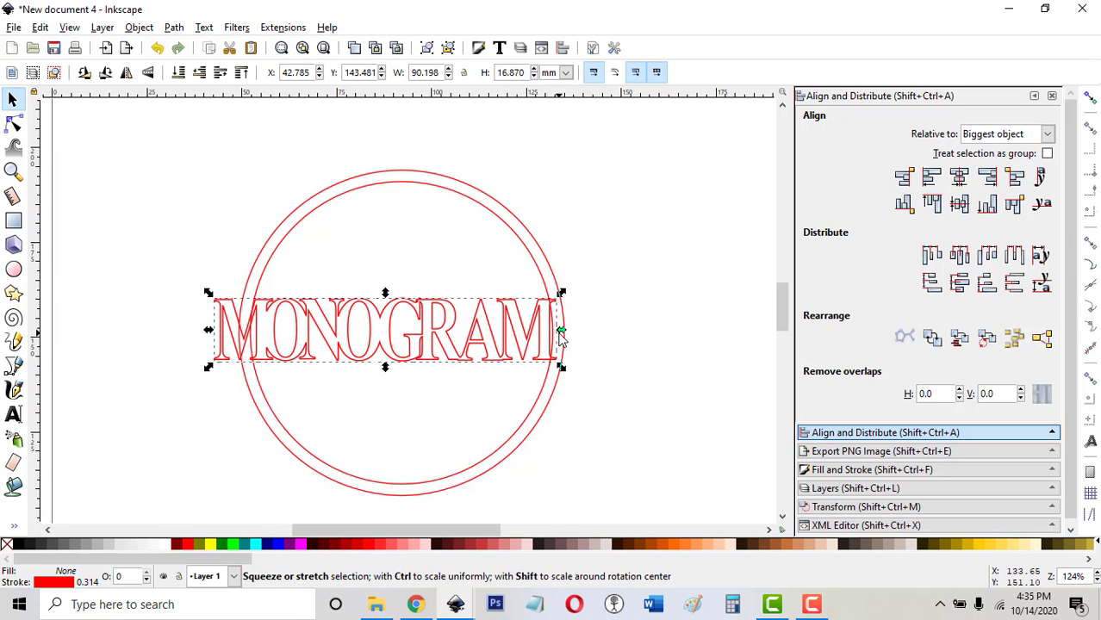
pyautogui.moveTo(561, 334); pyautogui.dragTo(601, 331)
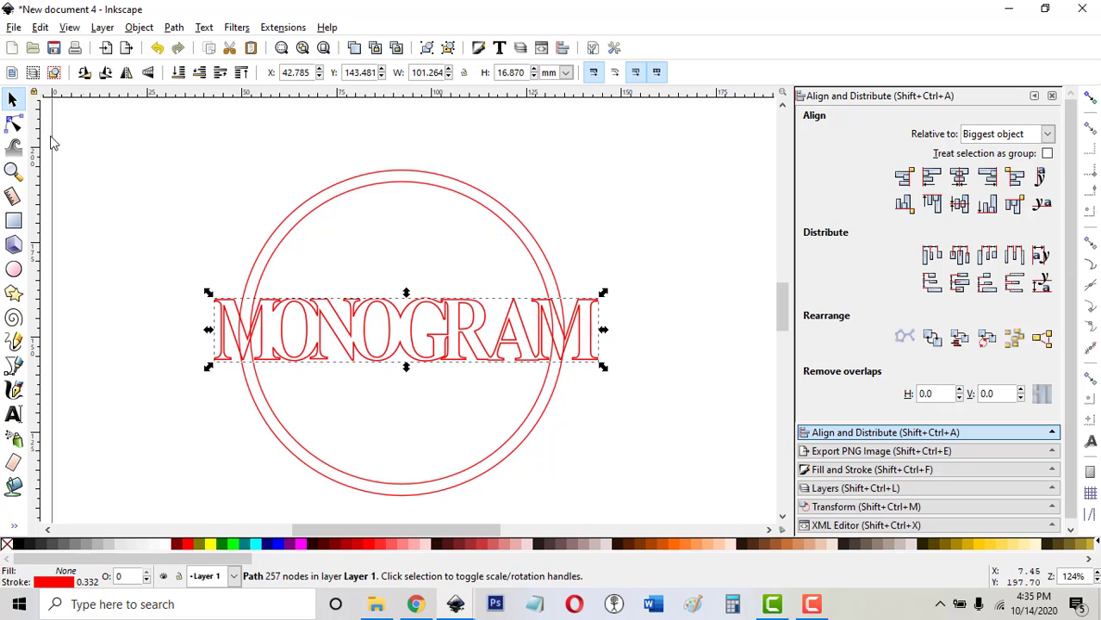
# Select all and union MONOGRAM with the double ring into one path.
pyautogui.click(19, 130)
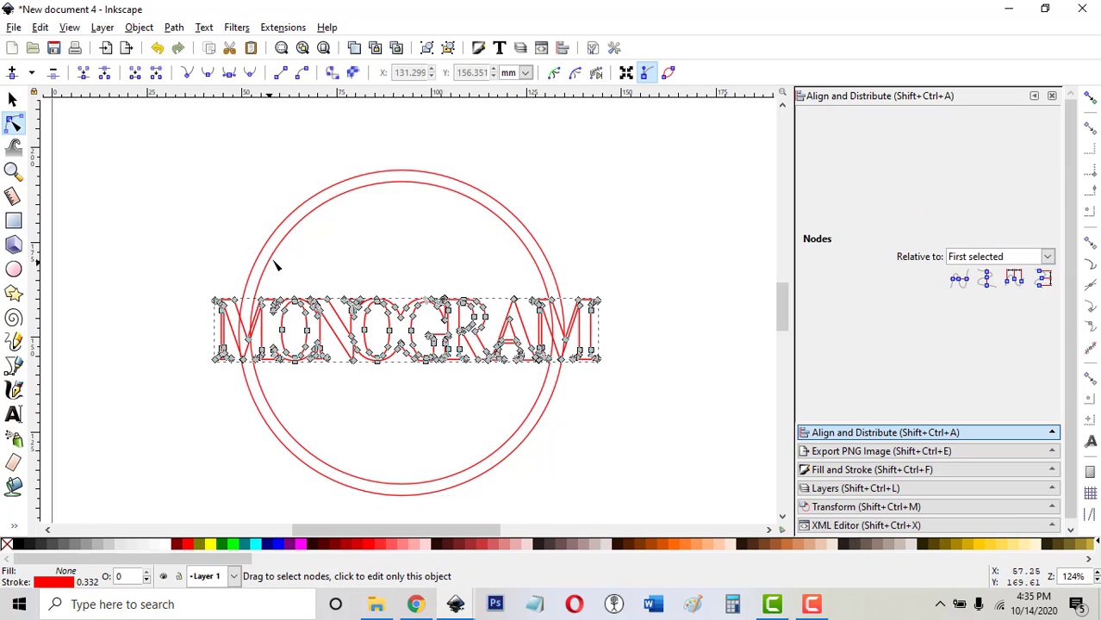
pyautogui.hotkey('ctrl', 'a')
pyautogui.click(174, 26)
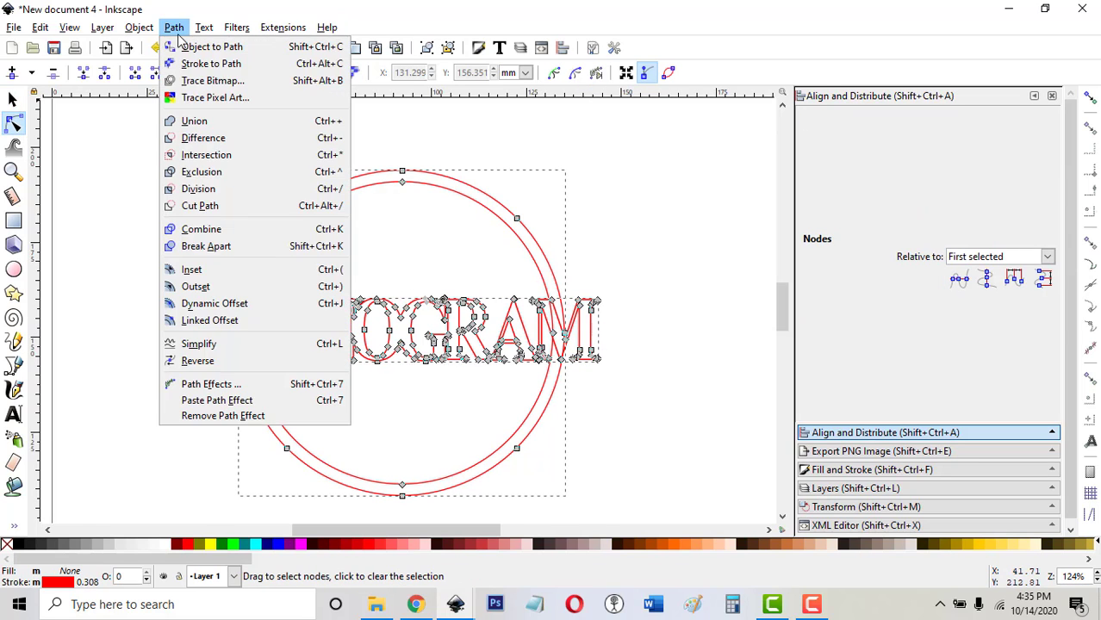
pyautogui.click(194, 120)
pyautogui.click(669, 309)
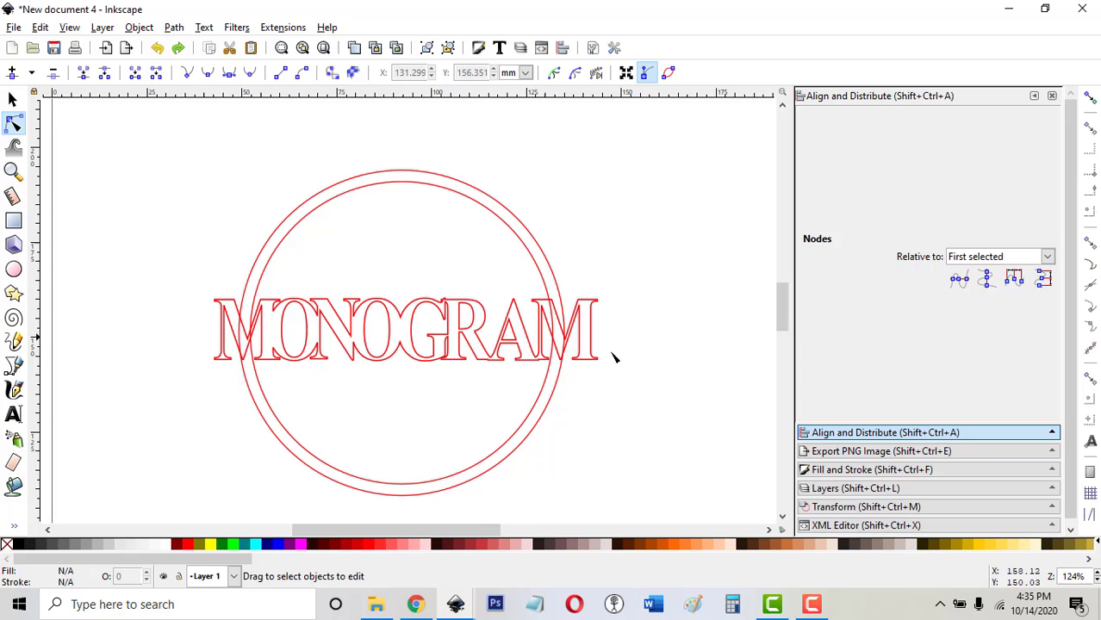
# Move MONOGRAM below the ring and shift the ring higher on the page.
pyautogui.click(12, 100)
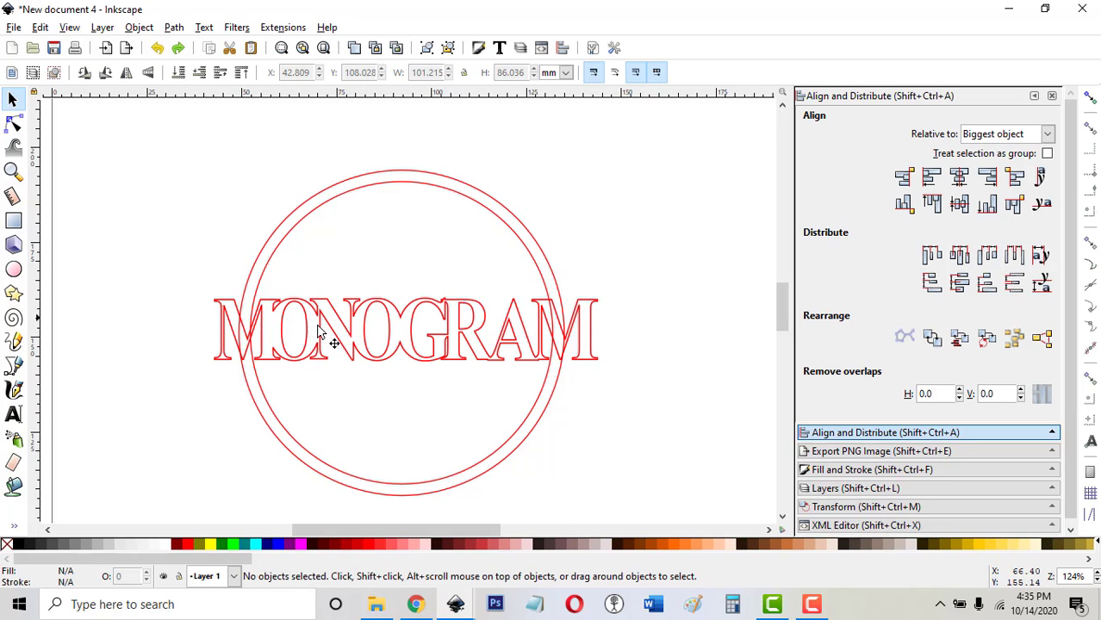
pyautogui.moveTo(320, 332); pyautogui.dragTo(319, 520)
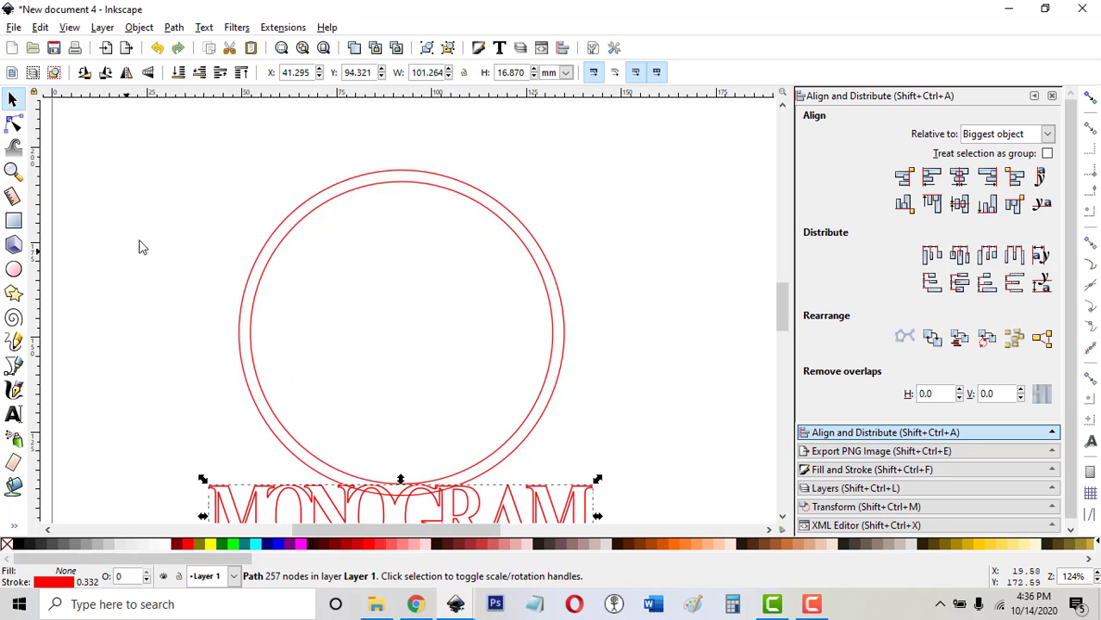
pyautogui.moveTo(329, 197); pyautogui.dragTo(326, 159)
# Draw a wide 115.646 × 19.241 mm rectangle across the ring's middle.
pyautogui.click(14, 222)
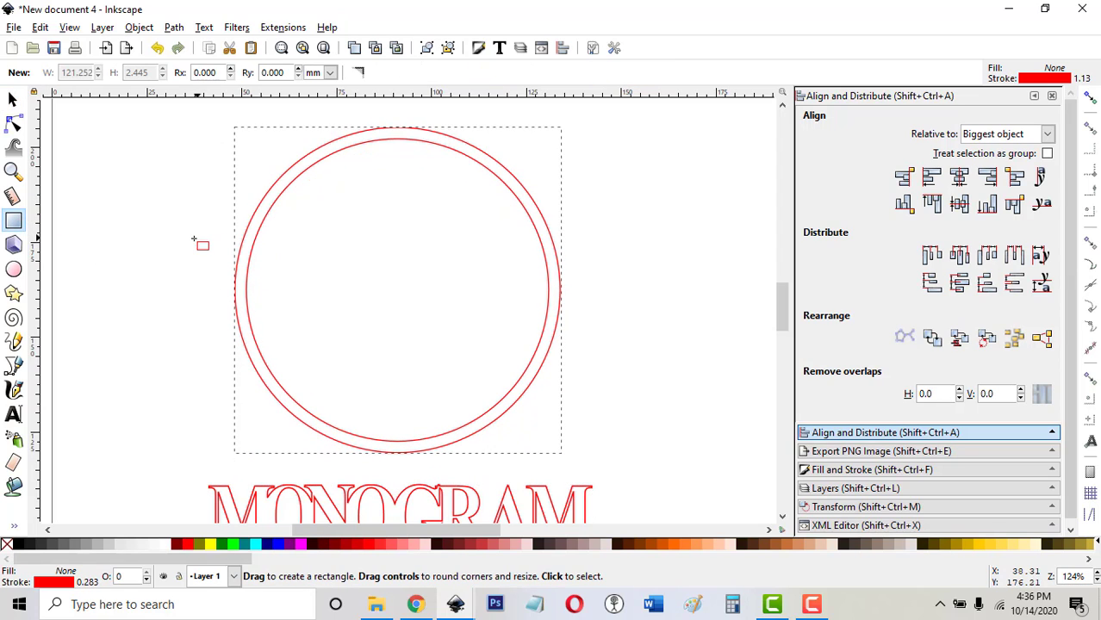
pyautogui.moveTo(186, 239); pyautogui.dragTo(624, 321)
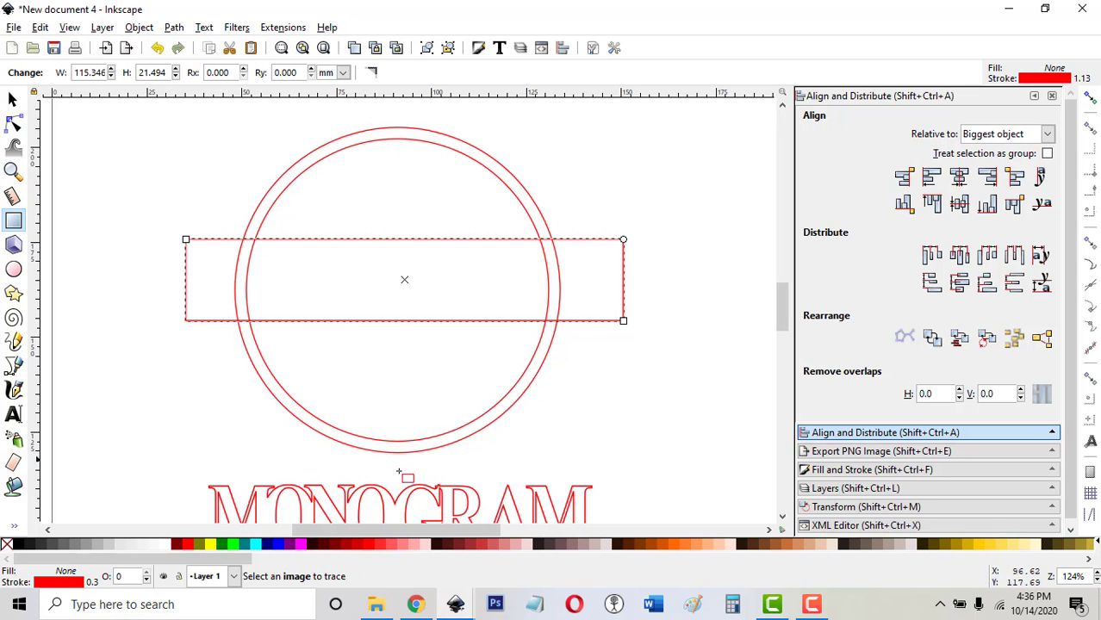
pyautogui.press('s')
pyautogui.moveTo(269, 494)
pyautogui.mouseDown()
pyautogui.moveTo(278, 258)
pyautogui.moveTo(261, 474)
pyautogui.mouseUp()
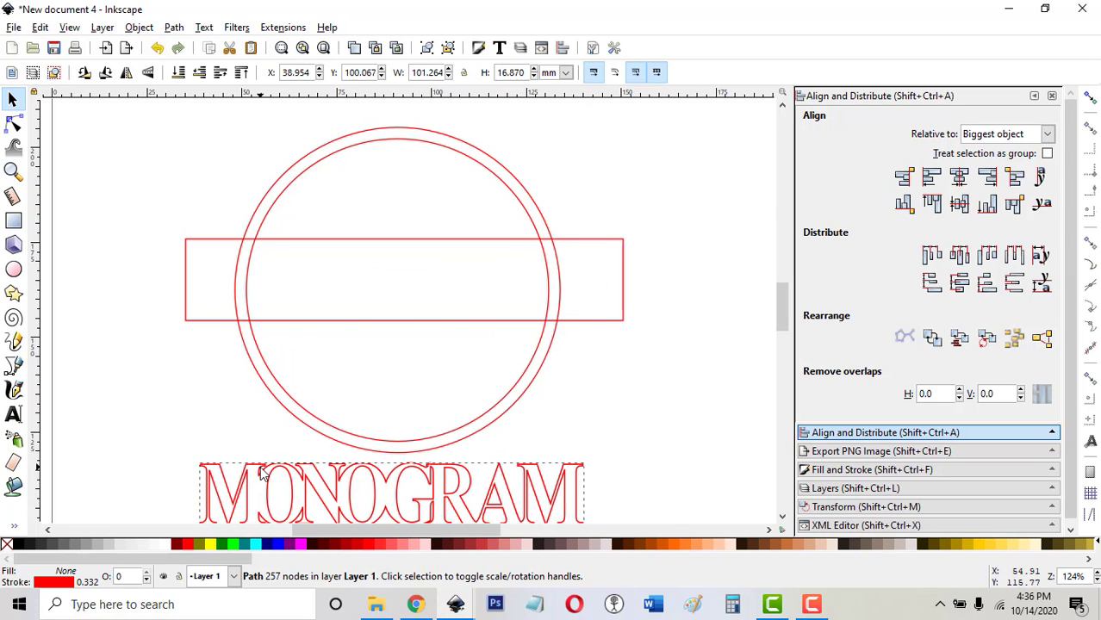
pyautogui.click(227, 321)
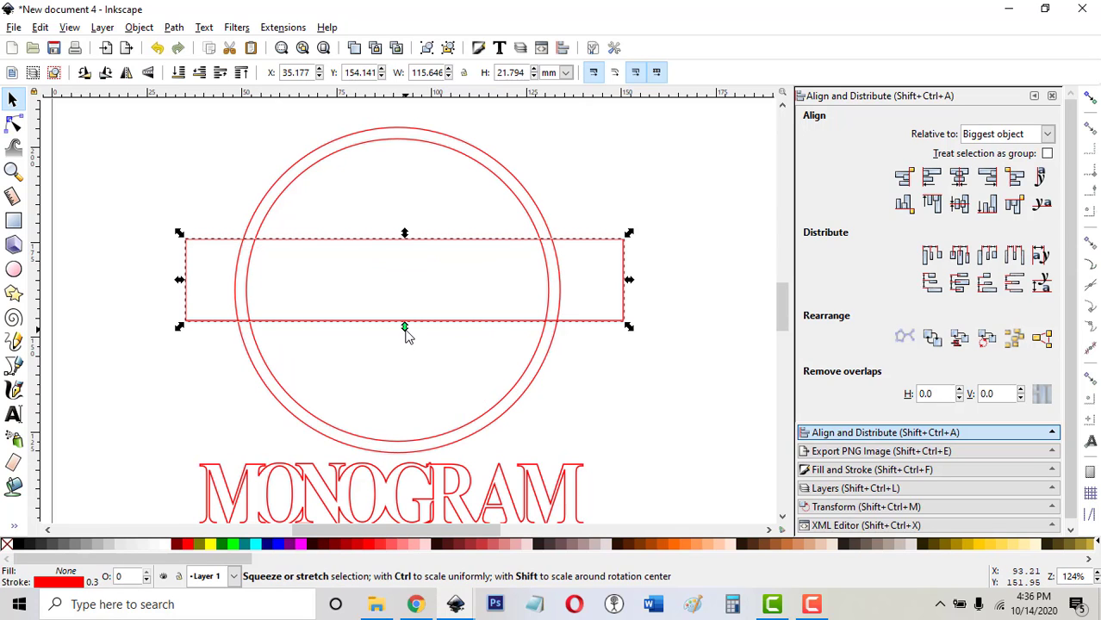
pyautogui.moveTo(404, 327); pyautogui.dragTo(411, 326)
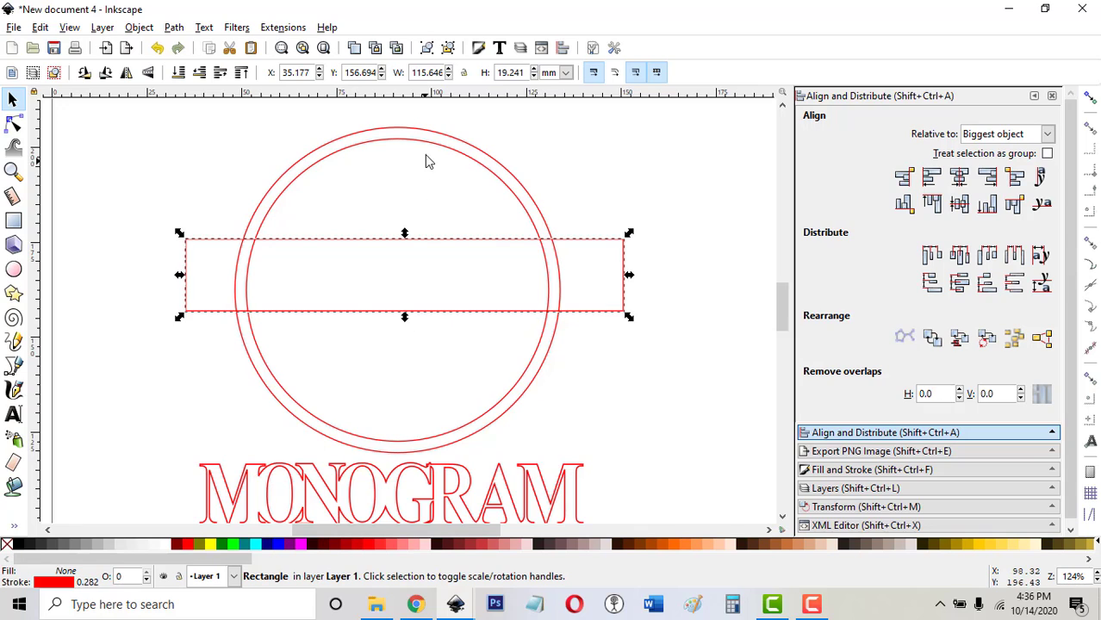
# Centre the rectangle vertically on the ring, aligning relative to the smallest object.
pyautogui.keyDown('shift'); pyautogui.click(426, 144); pyautogui.keyUp('shift')
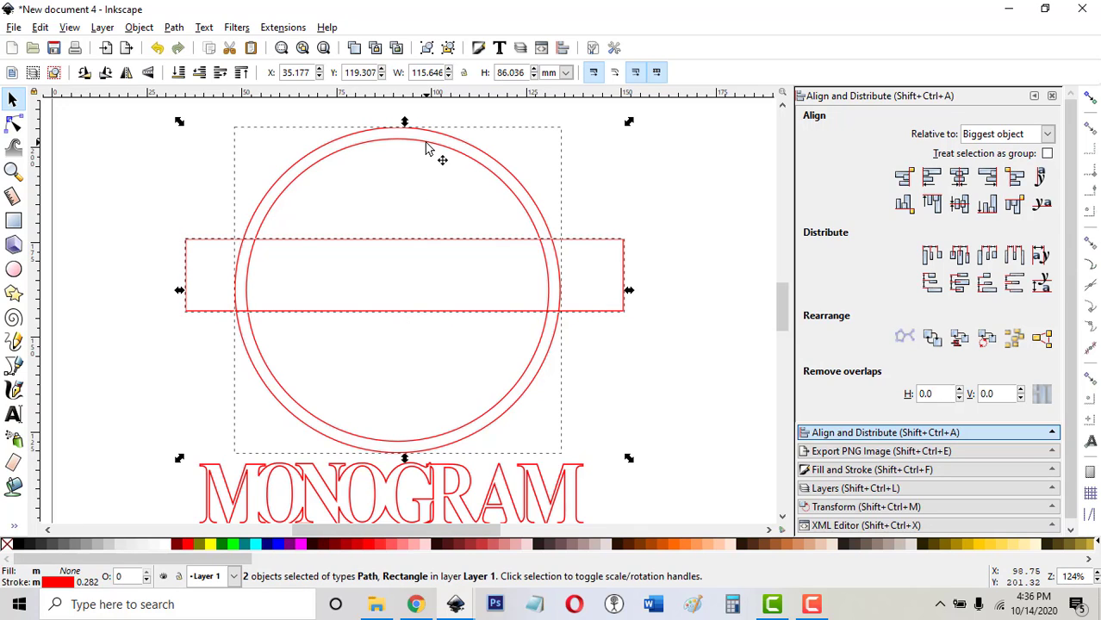
pyautogui.click(958, 204)
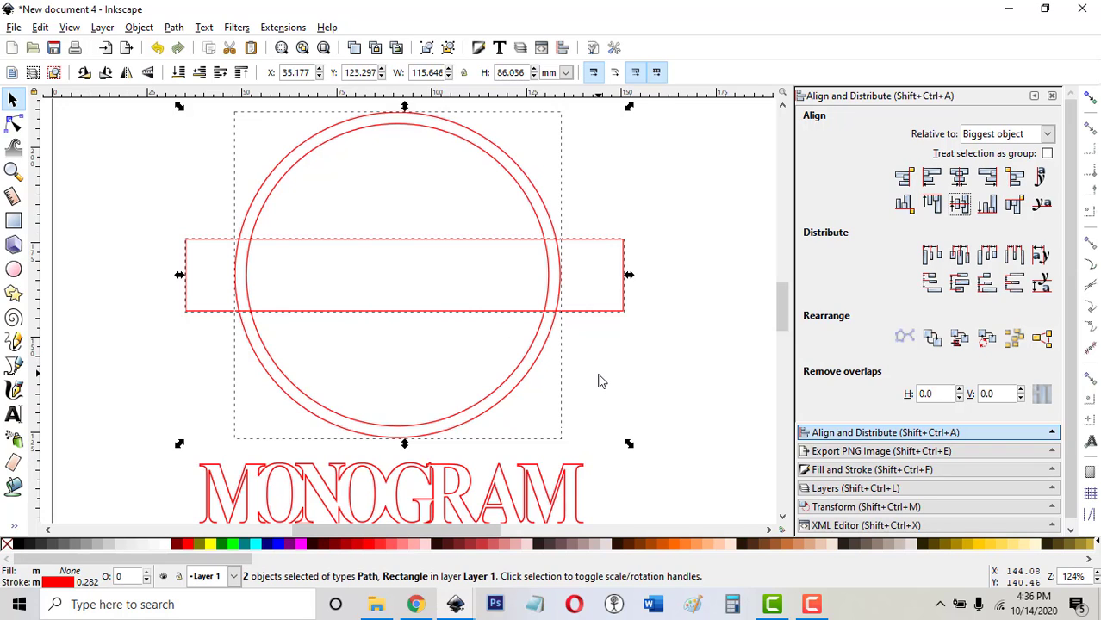
pyautogui.hotkey('ctrl', 'z')
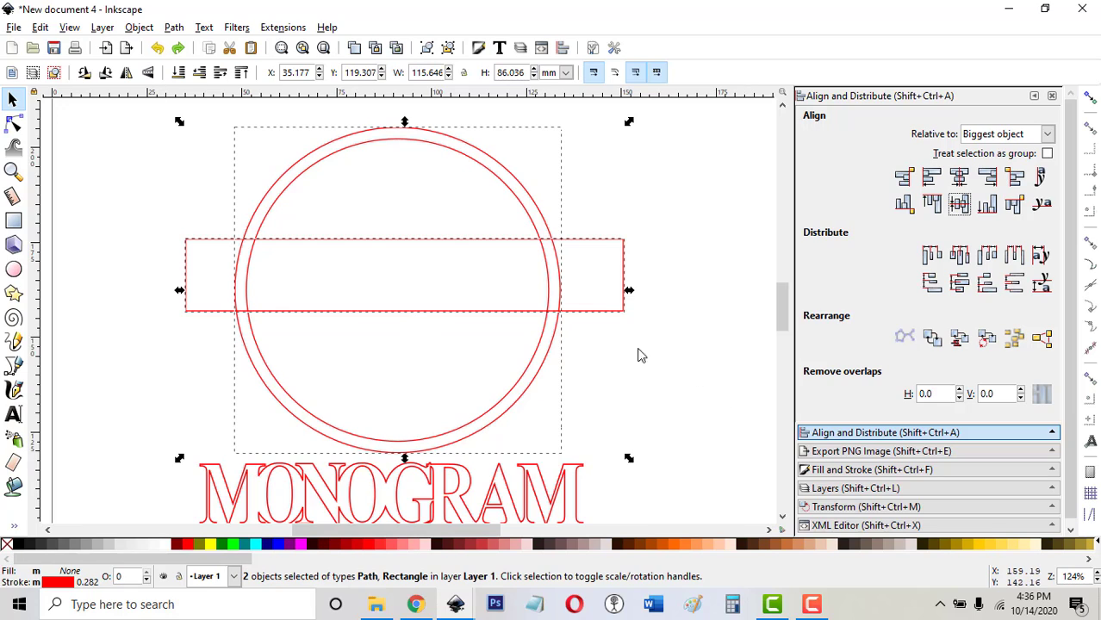
pyautogui.click(1049, 138)
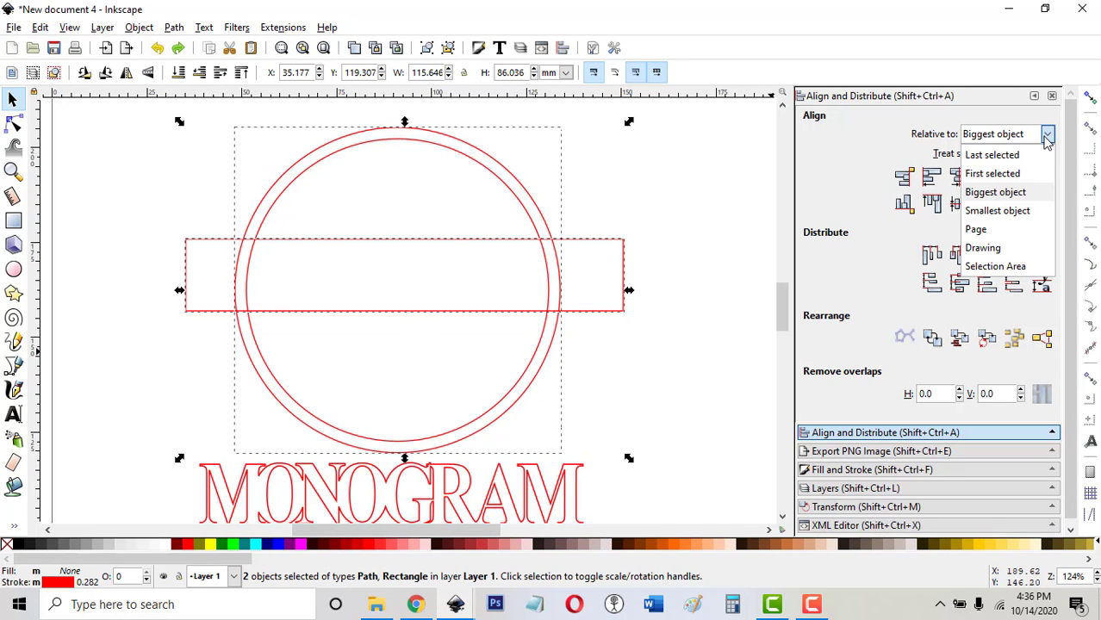
pyautogui.click(998, 211)
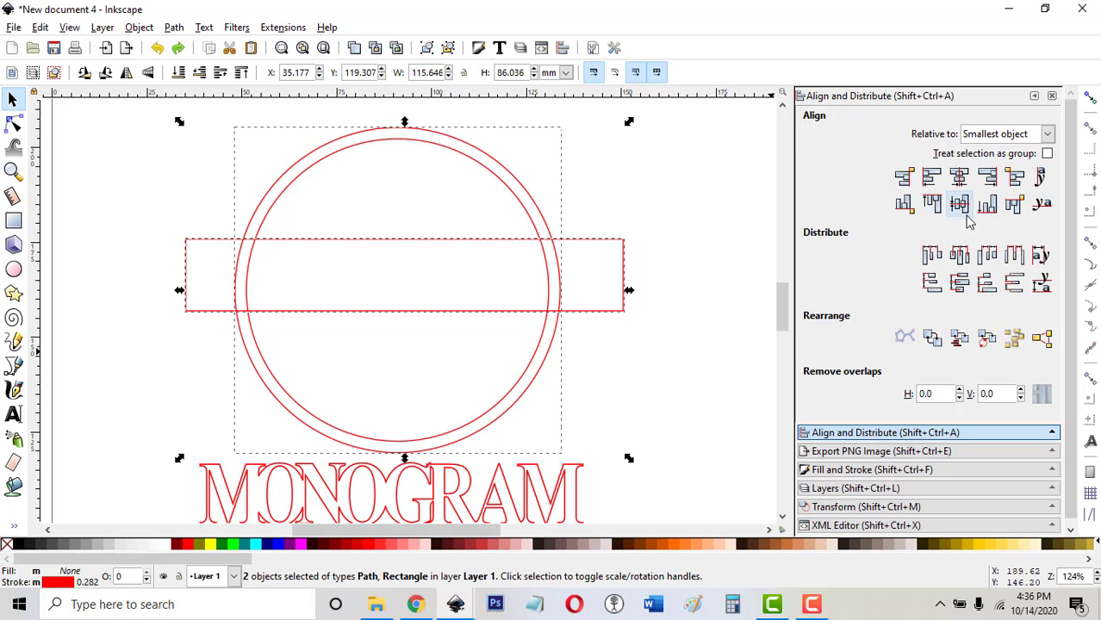
pyautogui.click(959, 206)
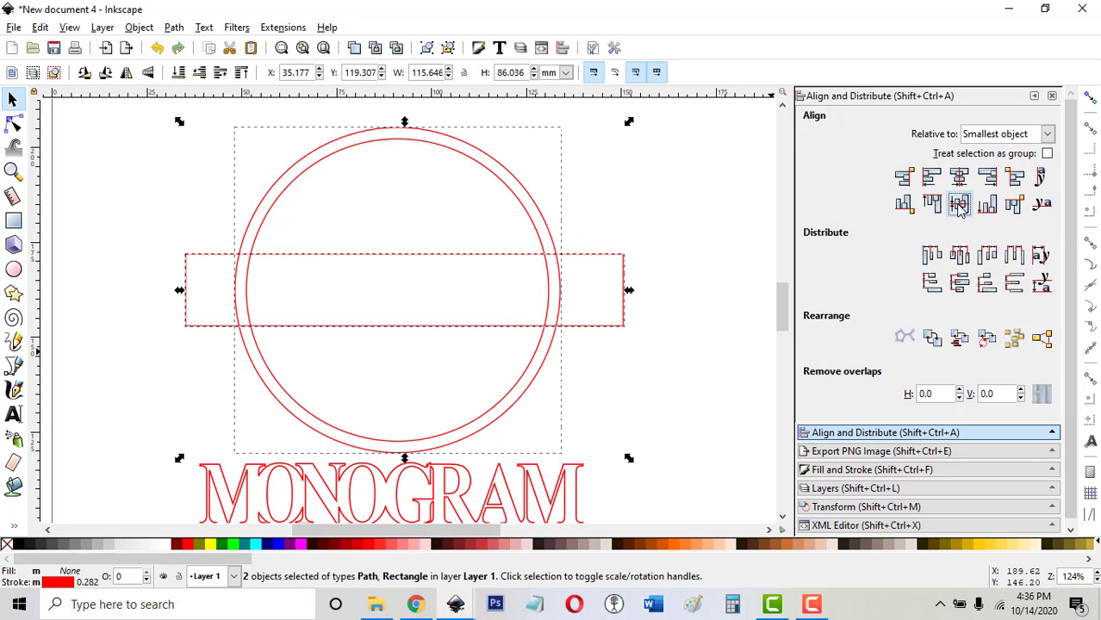
pyautogui.click(601, 194)
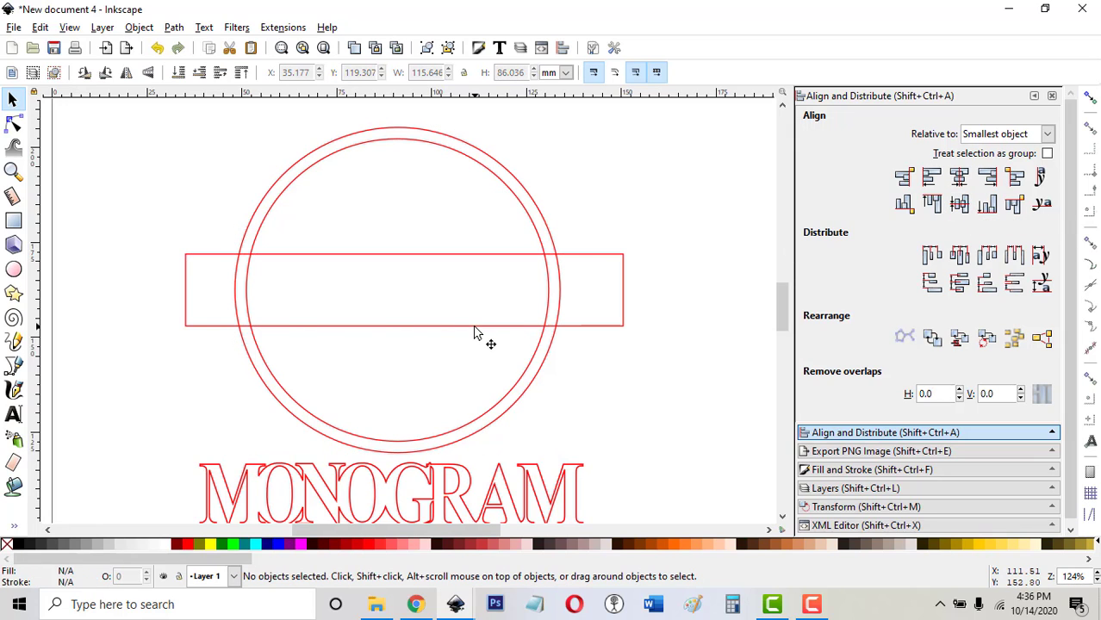
# Nudge the rectangle up, then re-centre it vertically relative to the first selected ring.
pyautogui.moveTo(478, 326); pyautogui.dragTo(479, 300)
pyautogui.click(484, 172)
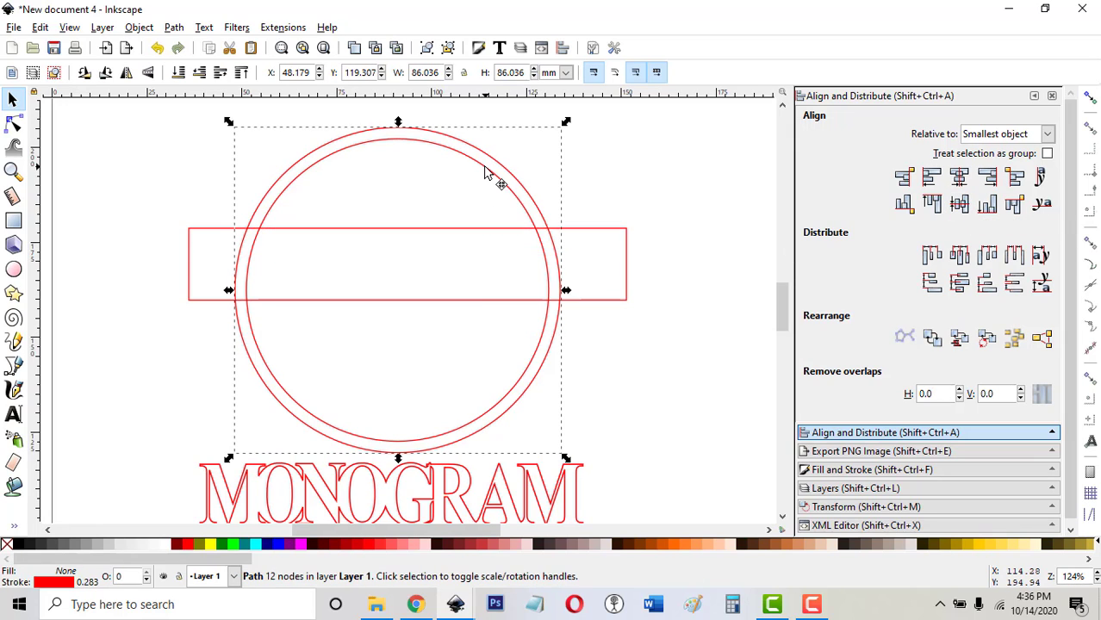
pyautogui.keyDown('shift'); pyautogui.click(469, 299); pyautogui.keyUp('shift')
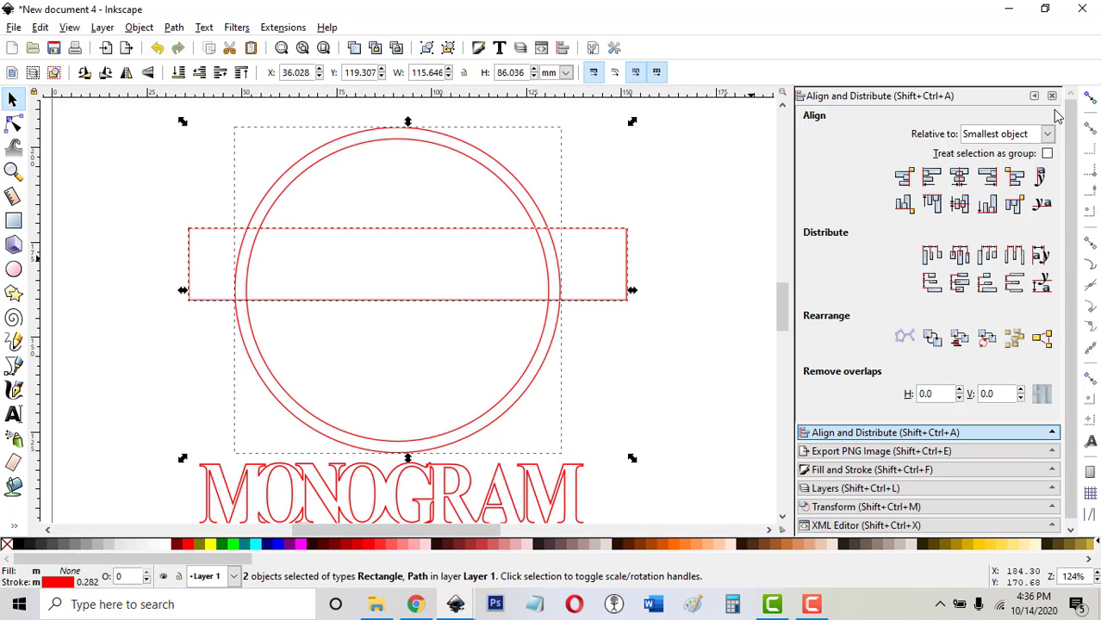
pyautogui.click(1048, 136)
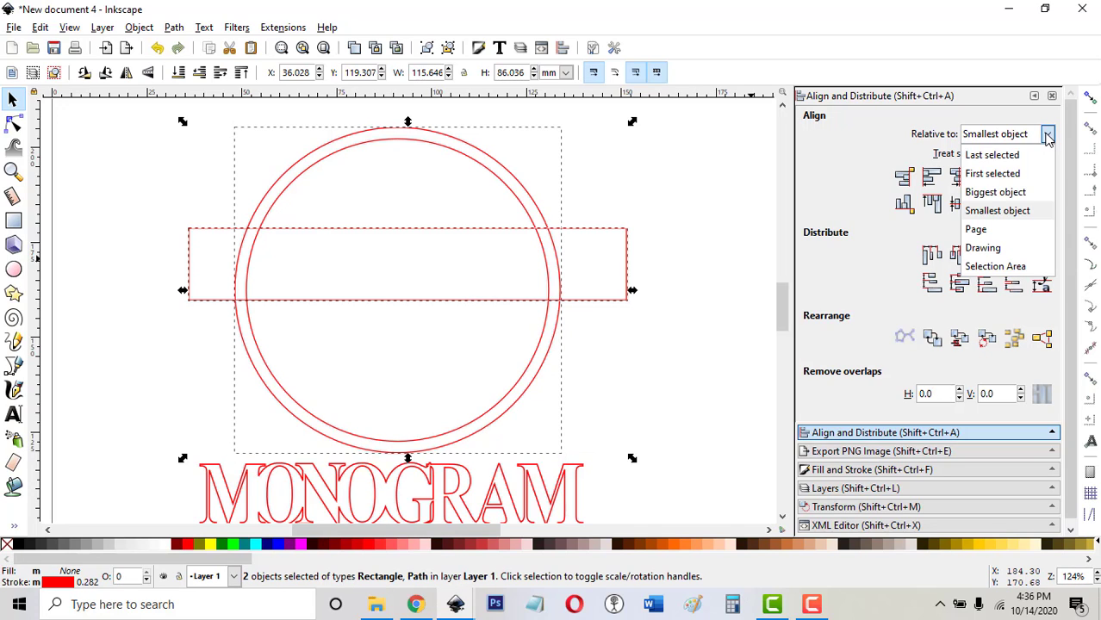
pyautogui.click(1007, 173)
pyautogui.click(961, 206)
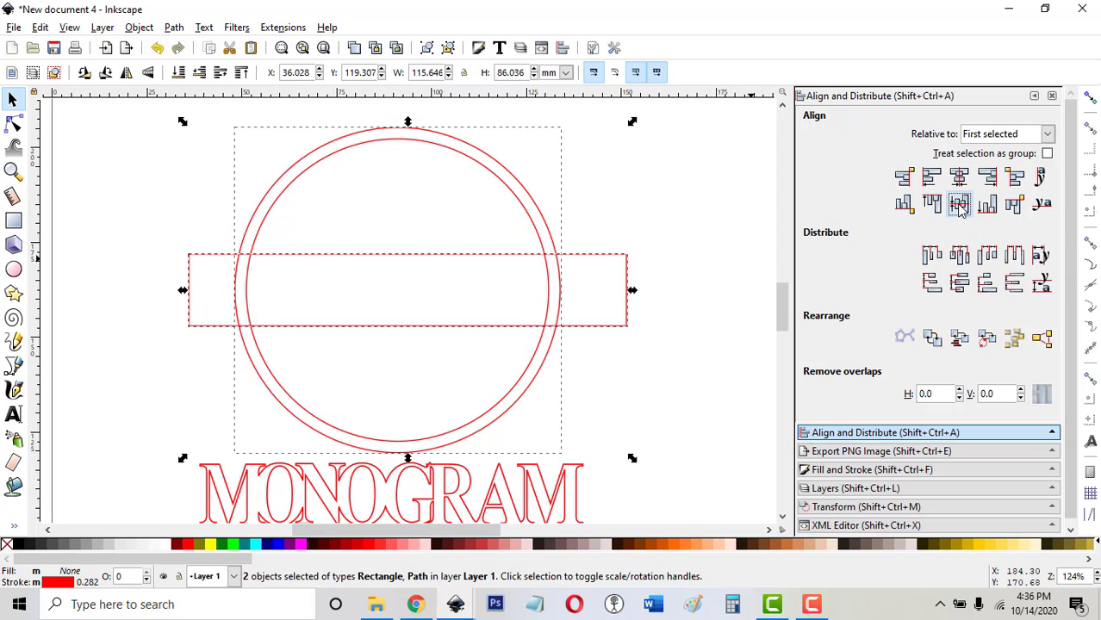
pyautogui.click(656, 355)
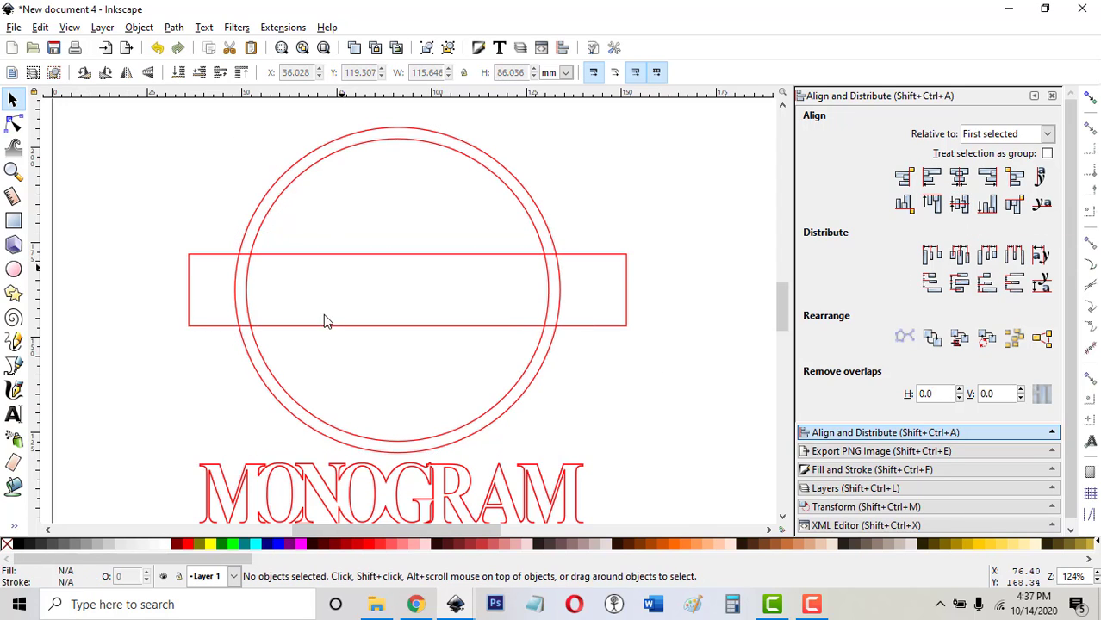
# Apply Path > Difference with the rectangle and double ring, leaving separate top and bottom arcs.
pyautogui.click(418, 256)
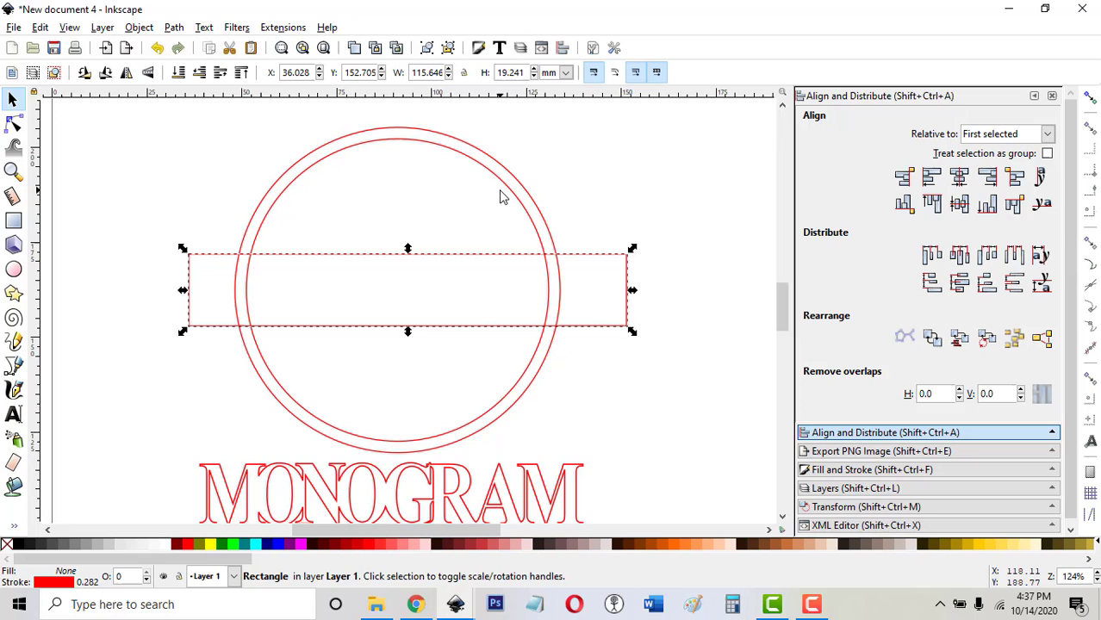
pyautogui.keyDown('shift'); pyautogui.click(502, 187); pyautogui.keyUp('shift')
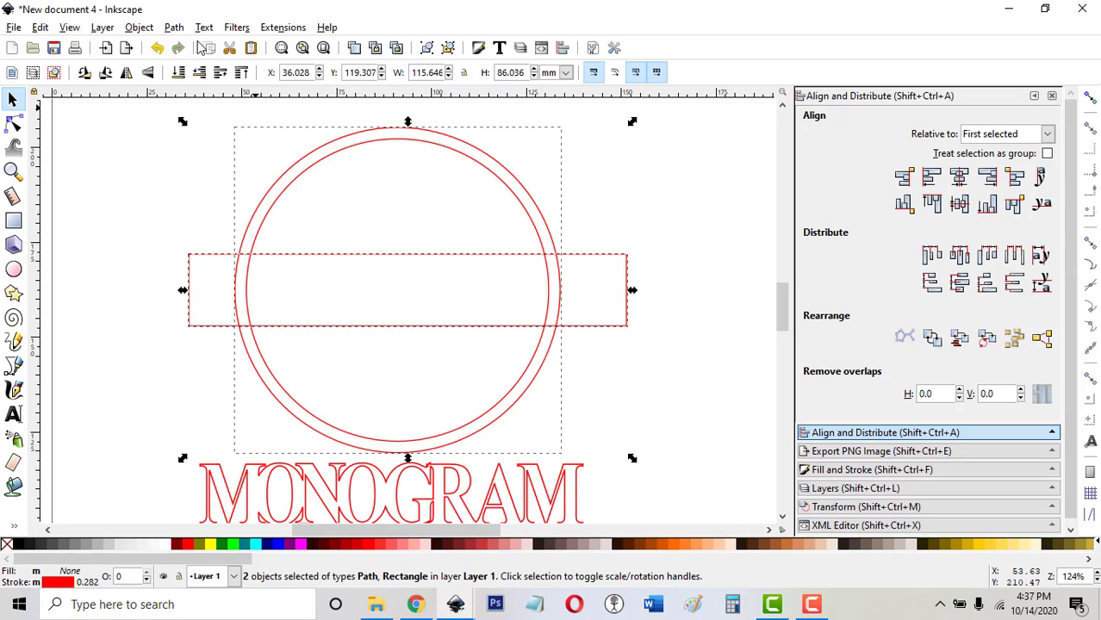
pyautogui.click(174, 27)
pyautogui.click(190, 137)
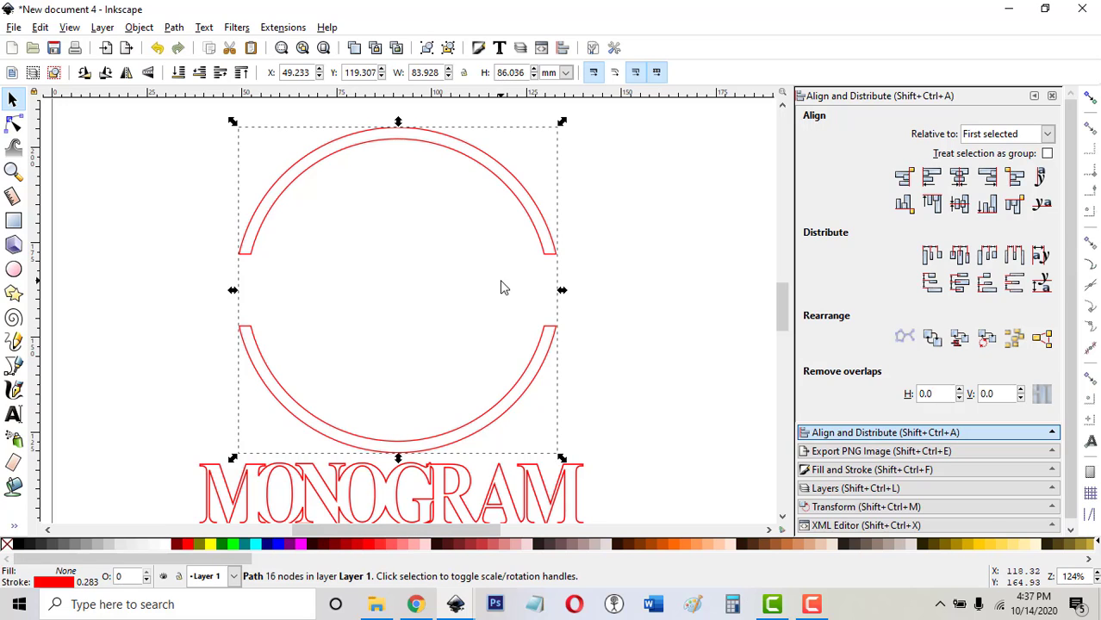
pyautogui.click(12, 99)
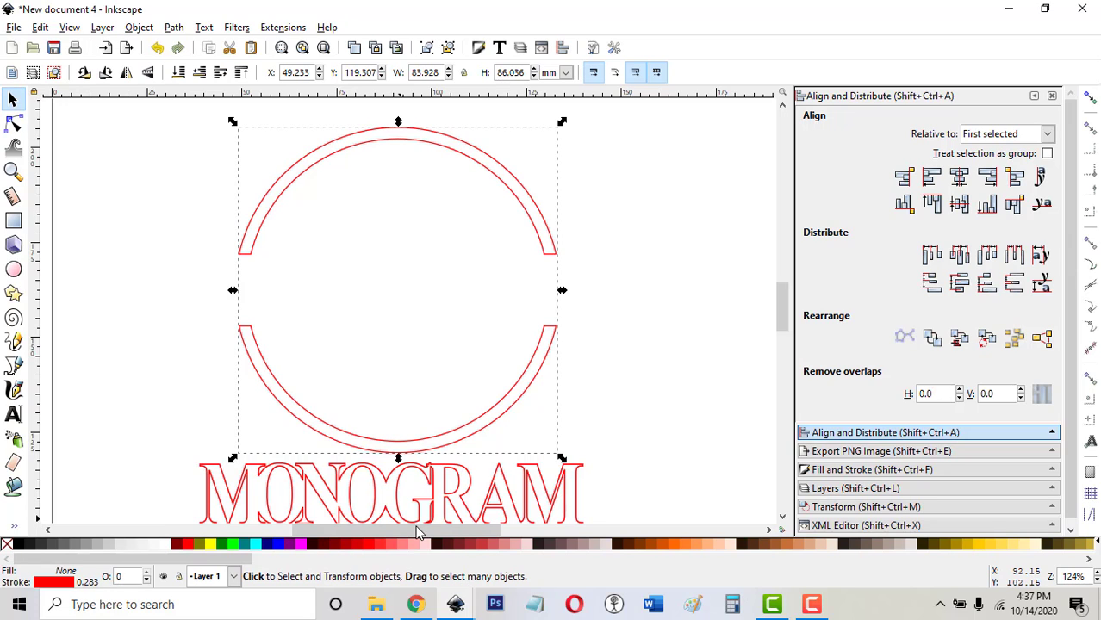
# Move MONOGRAM into the ring's gap and scale it up with the corner handle.
pyautogui.moveTo(392, 504); pyautogui.dragTo(372, 384)
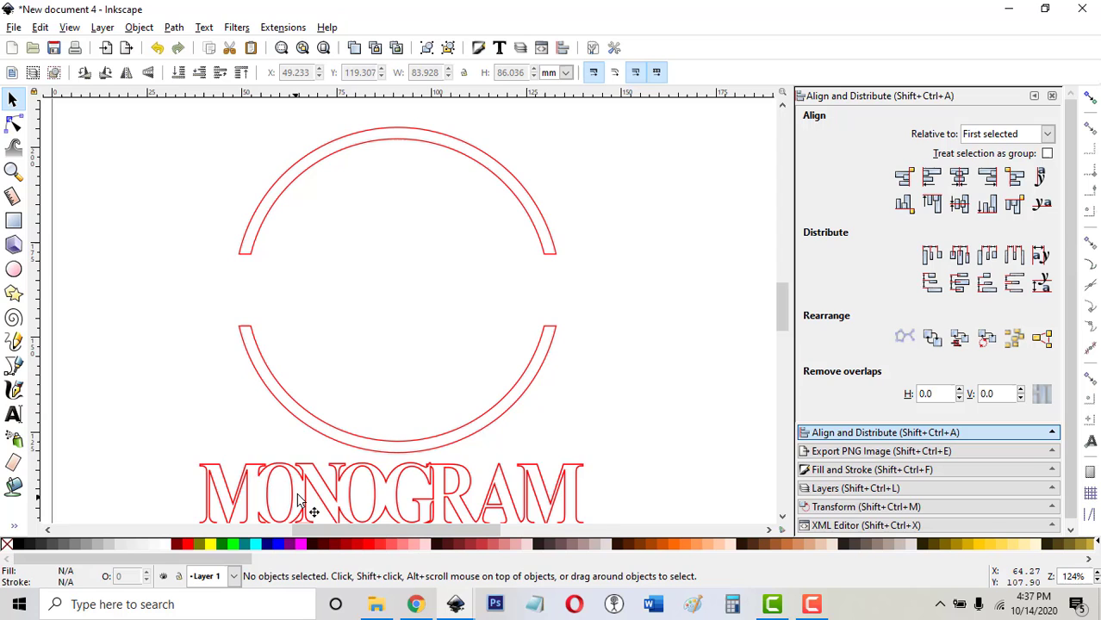
pyautogui.moveTo(297, 500); pyautogui.dragTo(285, 286)
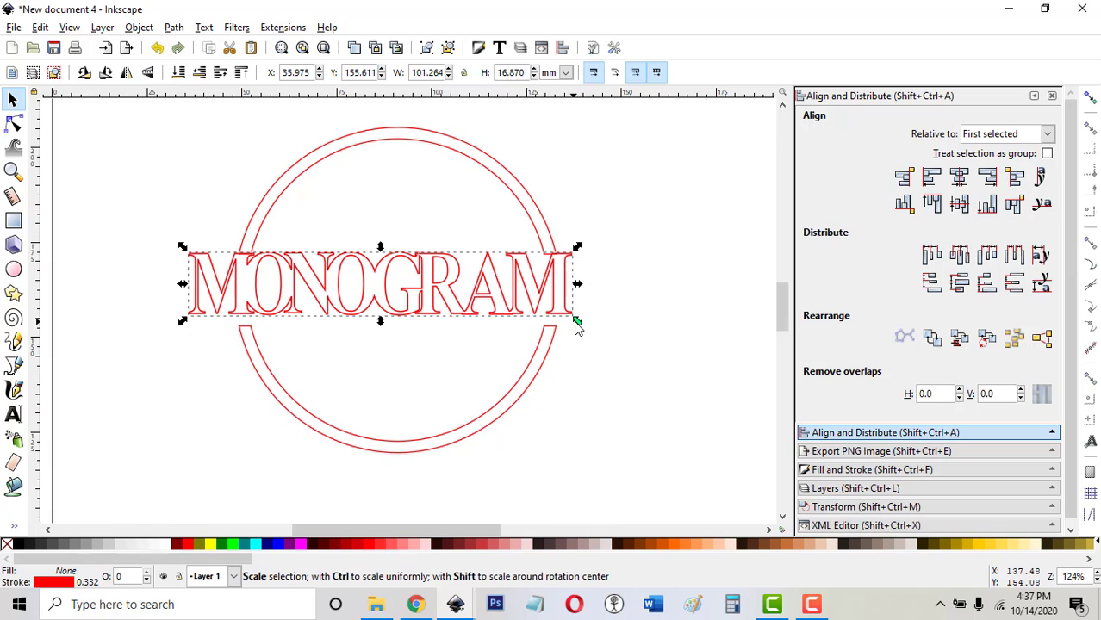
pyautogui.moveTo(576, 321); pyautogui.dragTo(602, 343)
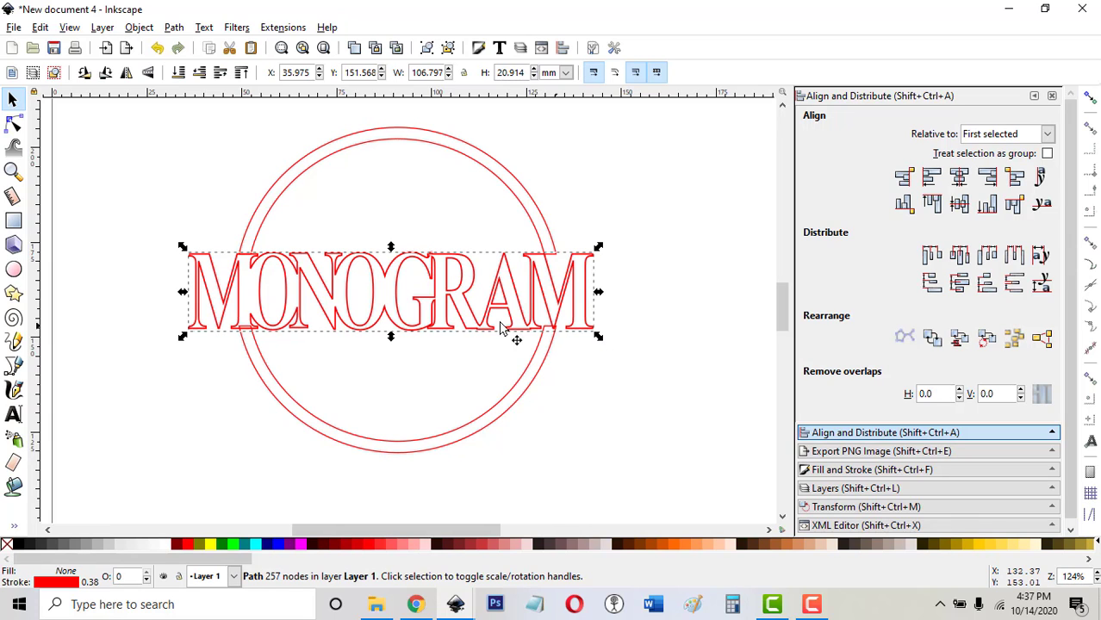
# Union MONOGRAM with both arcs into one 106.700 × 86.036 mm path.
pyautogui.keyDown('shift'); pyautogui.click(270, 210); pyautogui.keyUp('shift')
pyautogui.click(174, 27)
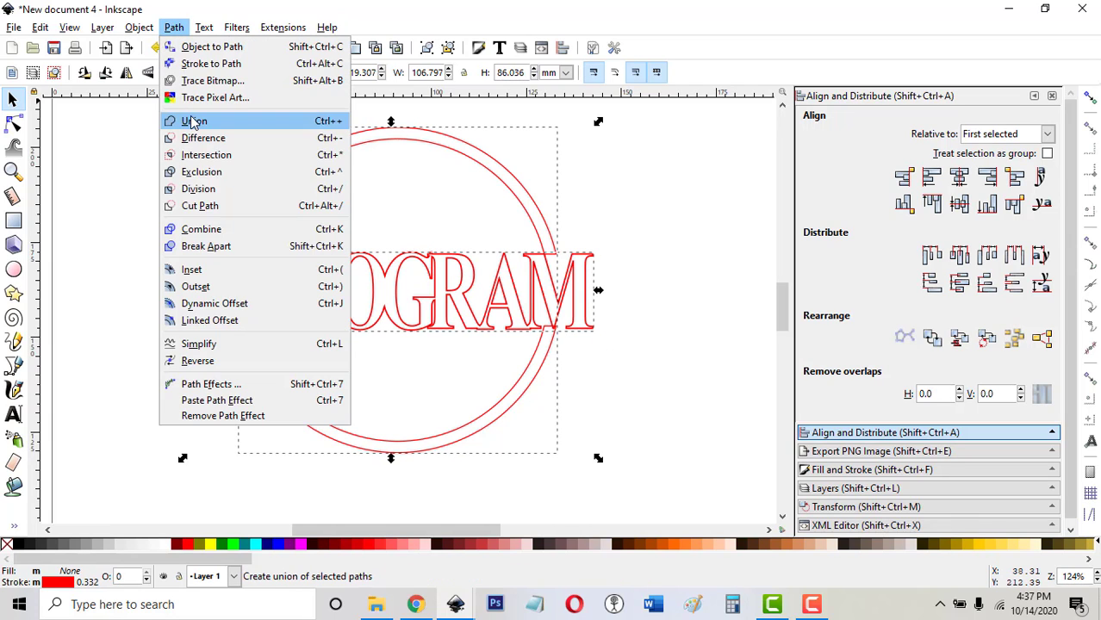
pyautogui.click(184, 118)
pyautogui.click(728, 439)
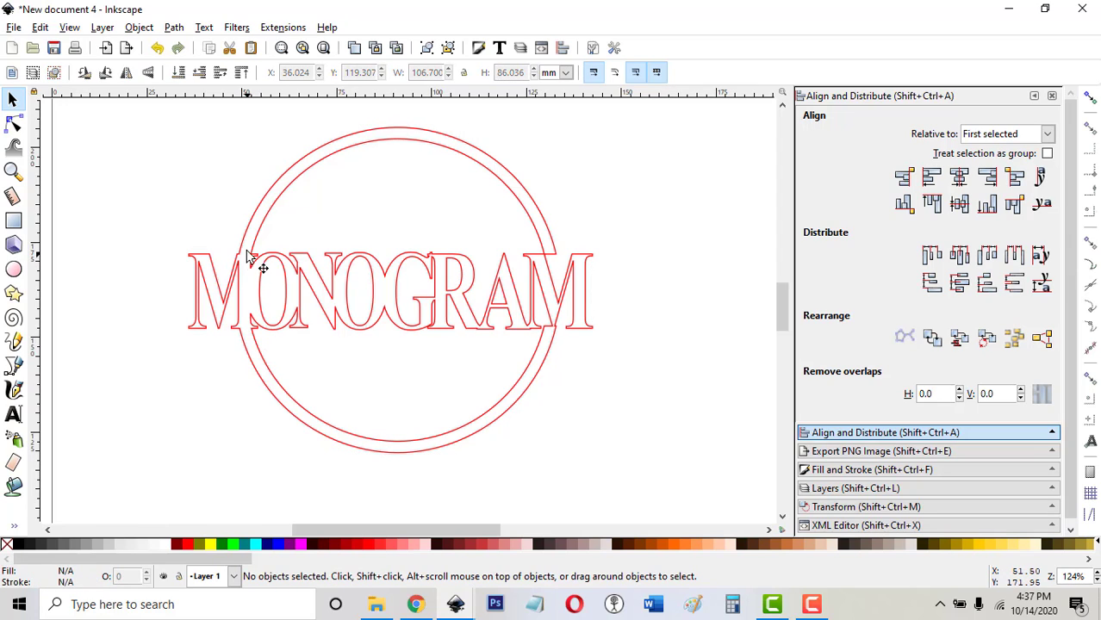
pyautogui.click(556, 334)
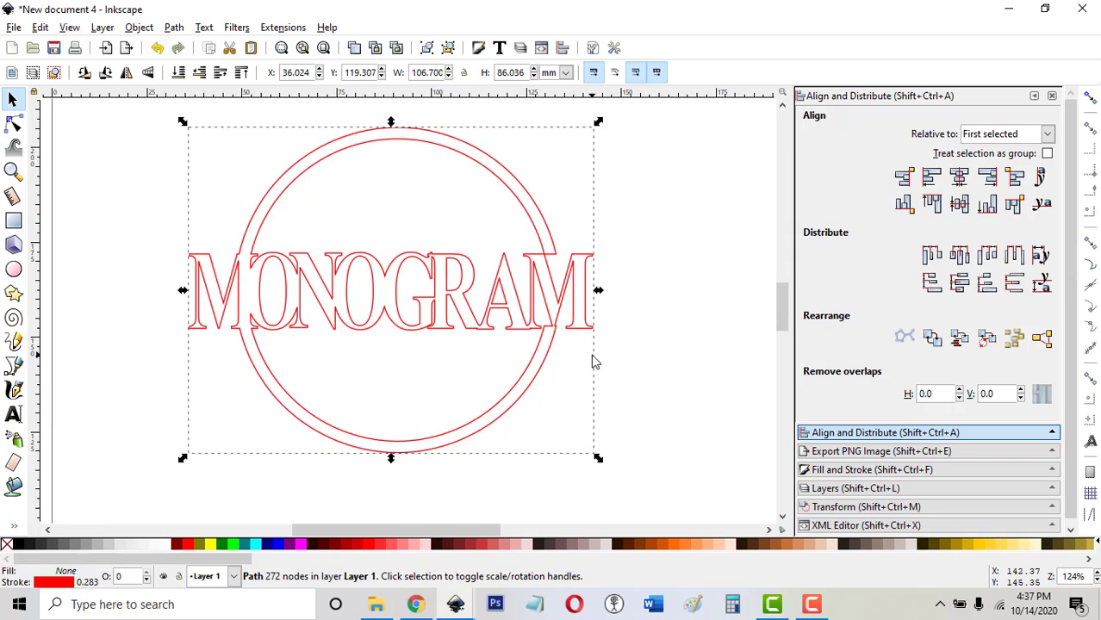
pyautogui.click(657, 344)
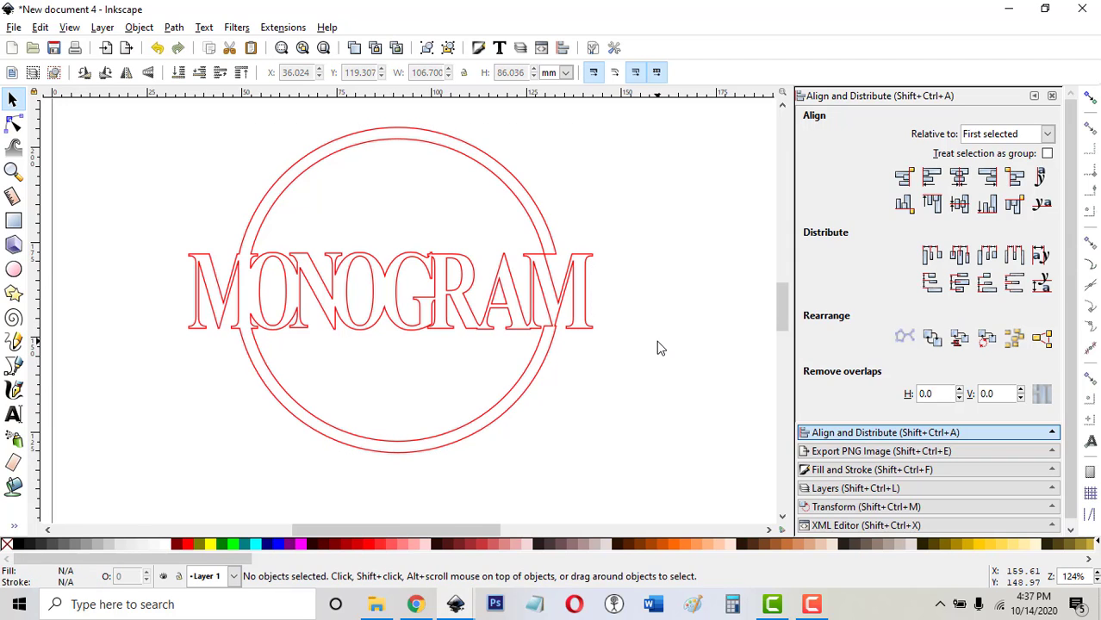
# Move MONOGRAM below the ring and draw a long thin bar across the top arc's ends.
pyautogui.click(336, 287)
pyautogui.moveTo(336, 287); pyautogui.dragTo(348, 458)
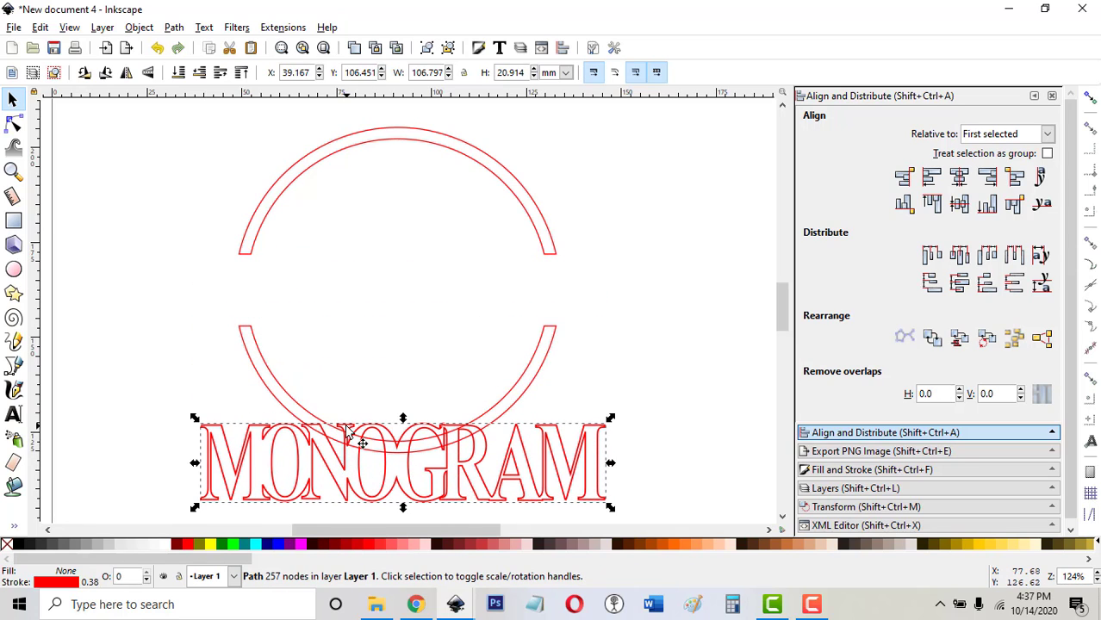
pyautogui.click(13, 220)
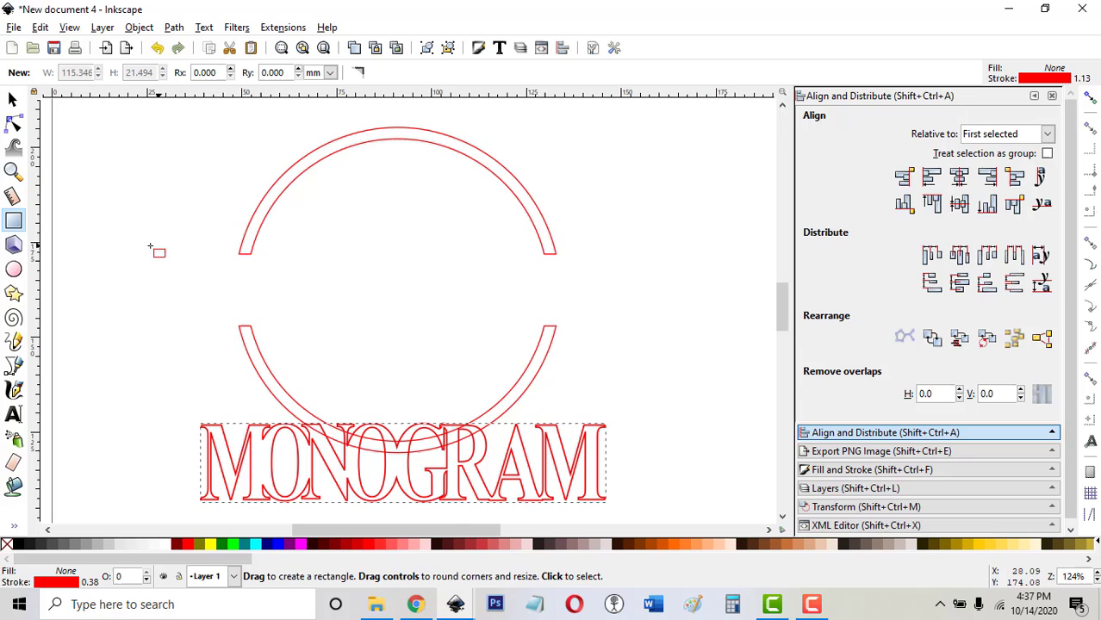
pyautogui.moveTo(144, 247)
pyautogui.mouseDown()
pyautogui.moveTo(293, 260)
pyautogui.moveTo(686, 254)
pyautogui.moveTo(605, 253)
pyautogui.mouseUp()
pyautogui.click(13, 100)
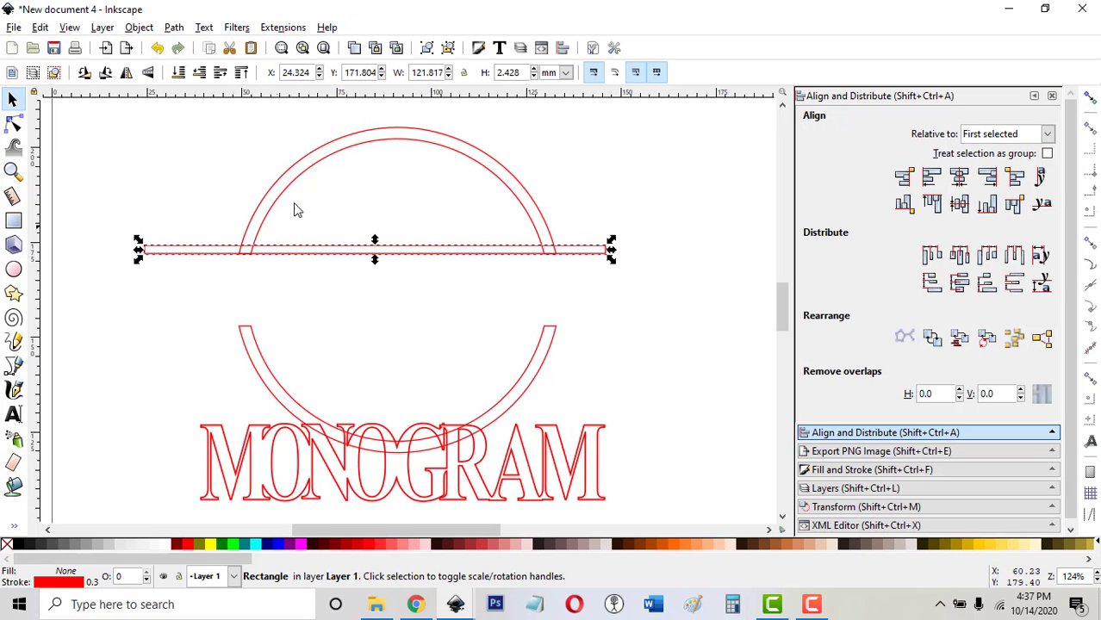
# Centre the bar horizontally on the upper arc, aligned relative to Last selected.
pyautogui.keyDown('shift'); pyautogui.click(291, 190); pyautogui.keyUp('shift')
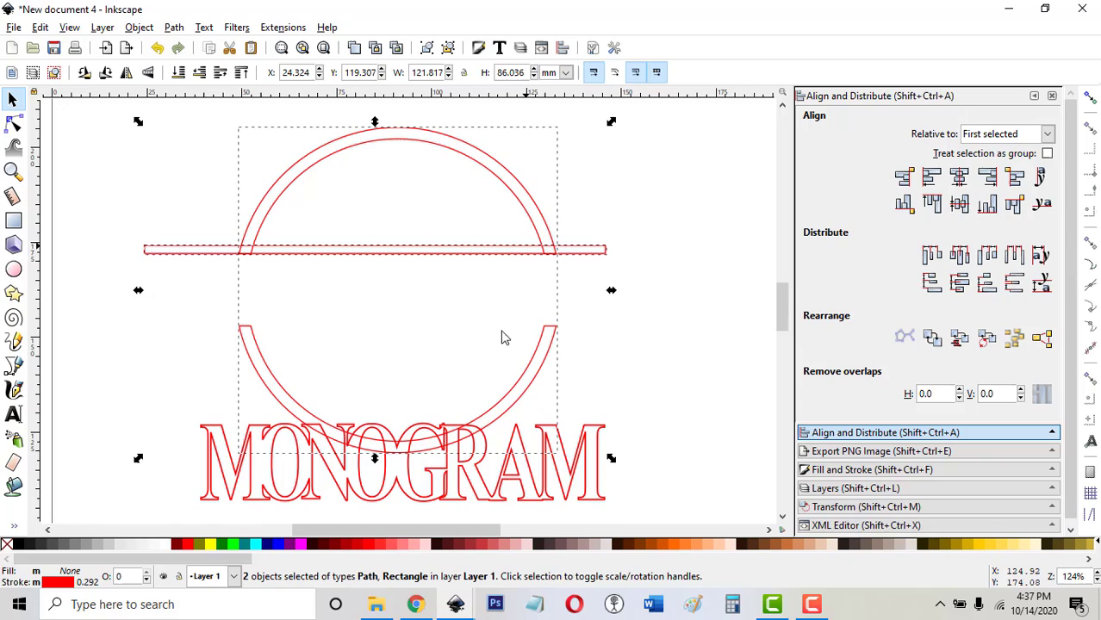
pyautogui.click(1047, 135)
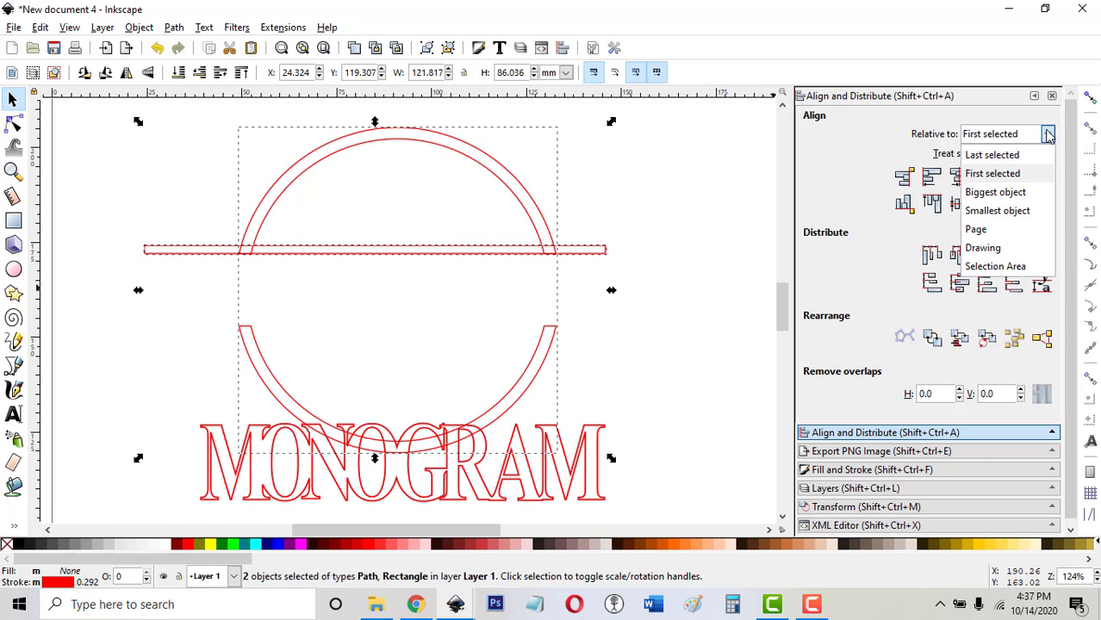
pyautogui.click(1024, 156)
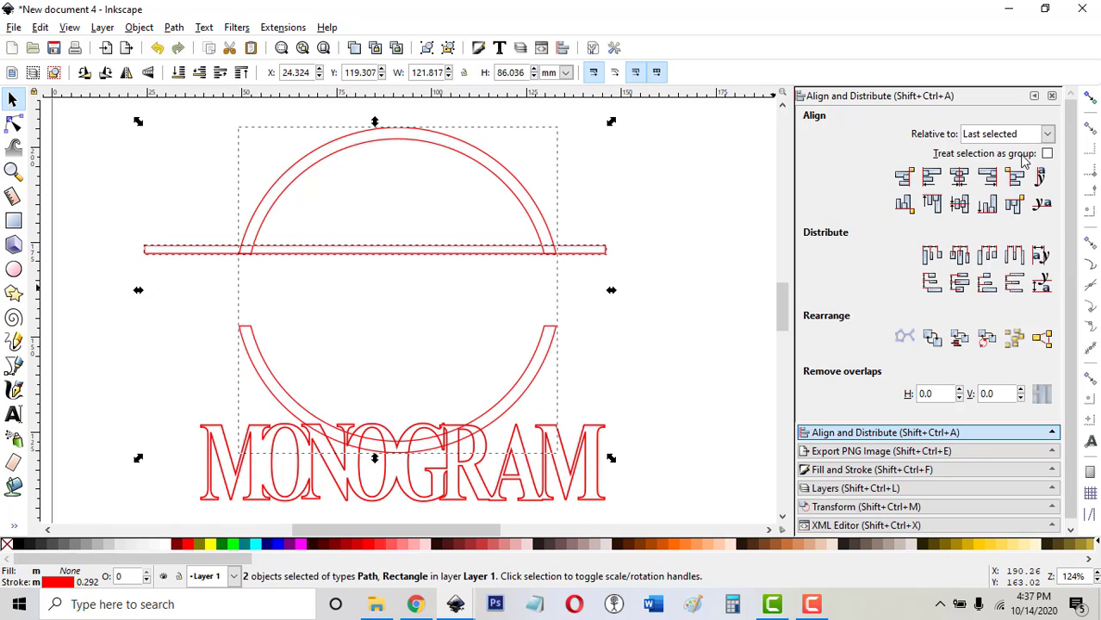
pyautogui.click(959, 177)
pyautogui.click(689, 314)
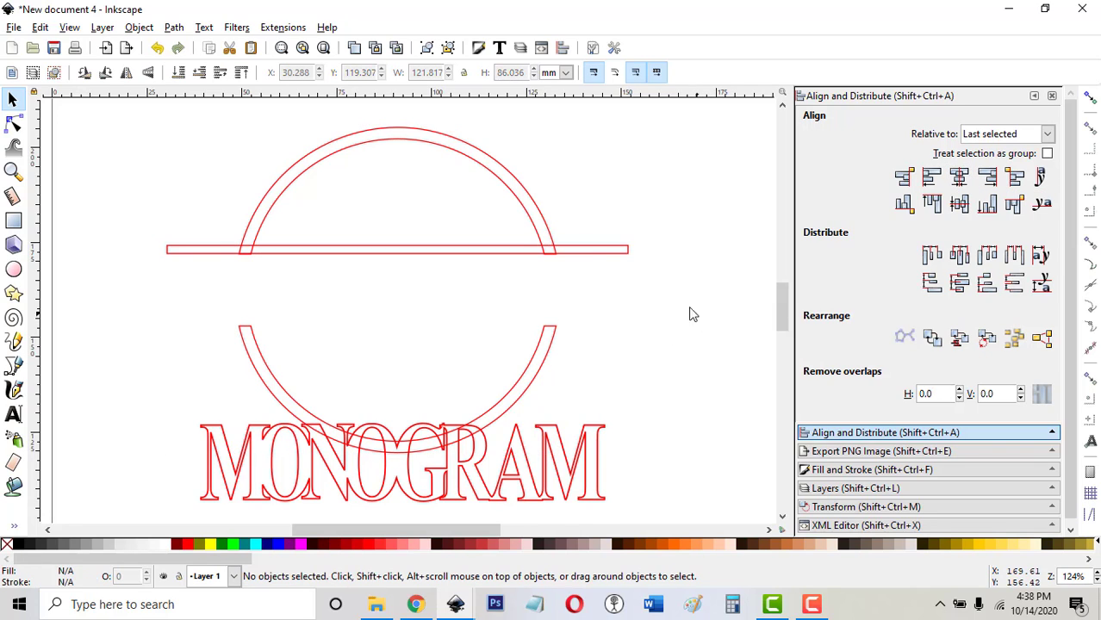
# Duplicate the 121.817 × 2.428 mm bar and move the copy down to the lower arc's edge.
pyautogui.click(603, 253)
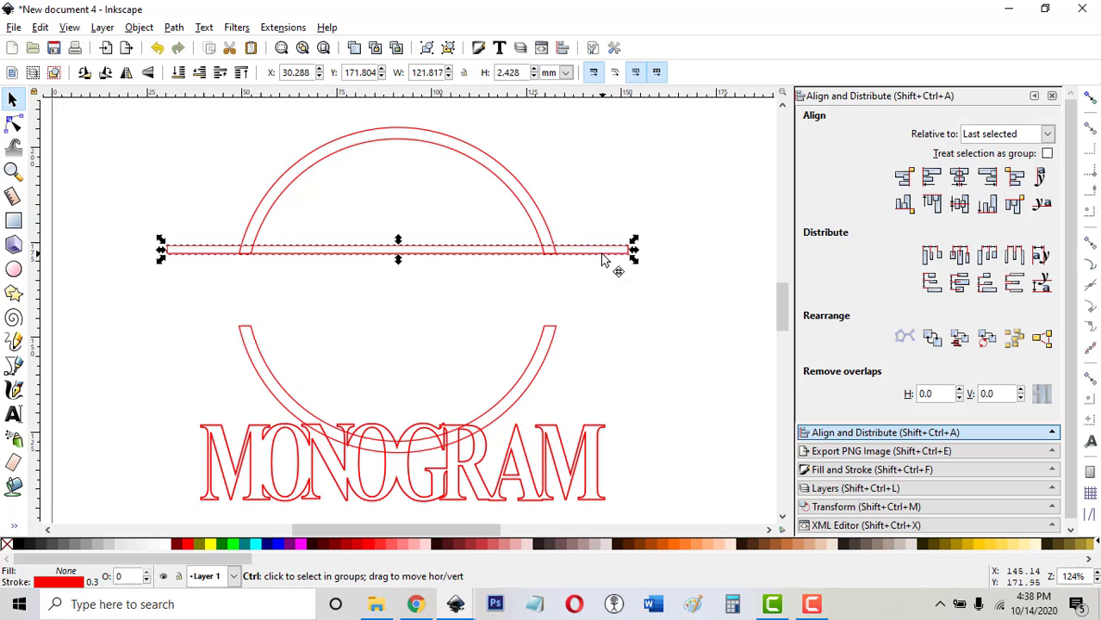
pyautogui.hotkey('ctrl', 'd')
pyautogui.press('Down')
pyautogui.press('Down')
pyautogui.press('Down')
pyautogui.press('Down')
pyautogui.press('Down')
pyautogui.press('Down')
pyautogui.press('Down')
pyautogui.press('Down')
pyautogui.press('Down')
pyautogui.press('Down')
pyautogui.press('Down')
pyautogui.press('Down')
pyautogui.press('Down')
pyautogui.press('Down')
pyautogui.press('Down')
pyautogui.press('Down')
pyautogui.press('Down')
pyautogui.press('Down')
pyautogui.press('Down')
pyautogui.press('Down')
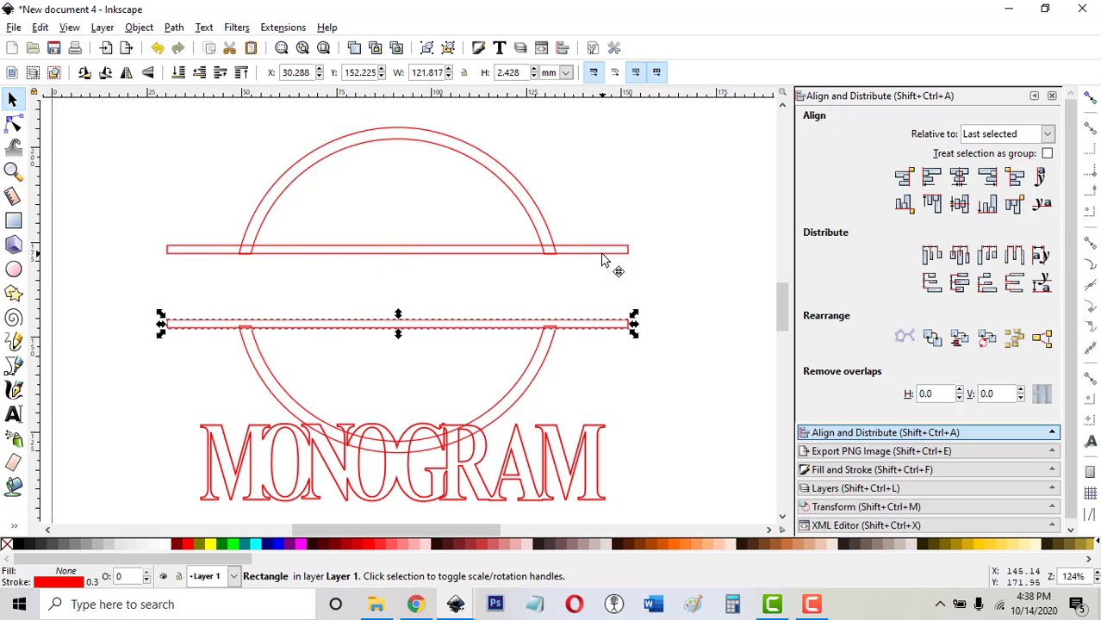
pyautogui.click(61, 305)
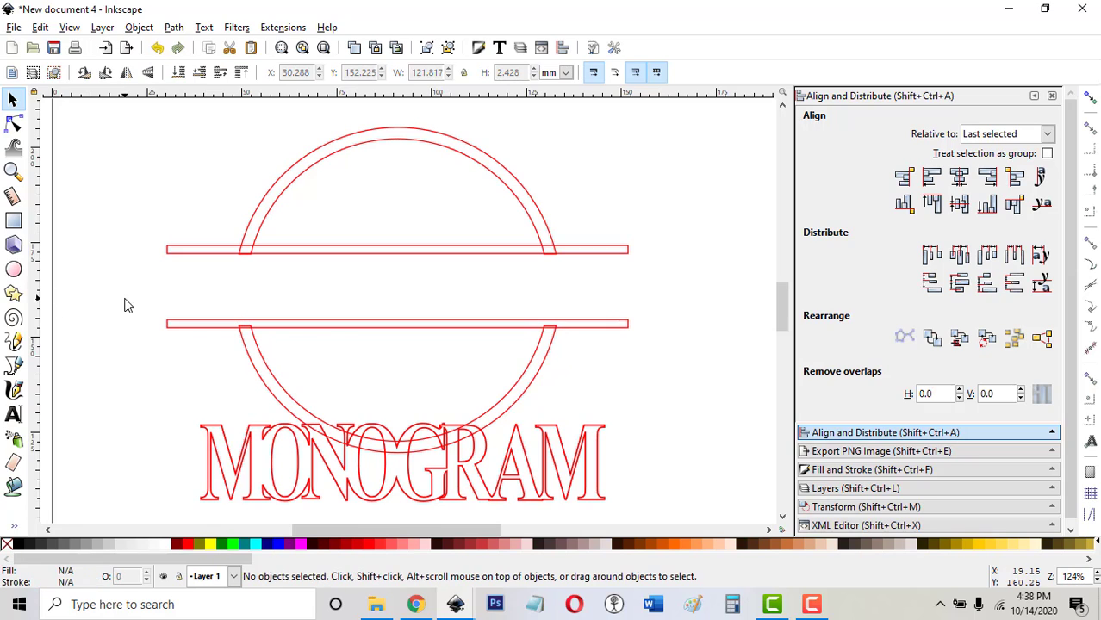
# Draw a small 4.769 mm circle at the upper bar's left end and centre it vertically on the bar.
pyautogui.click(13, 269)
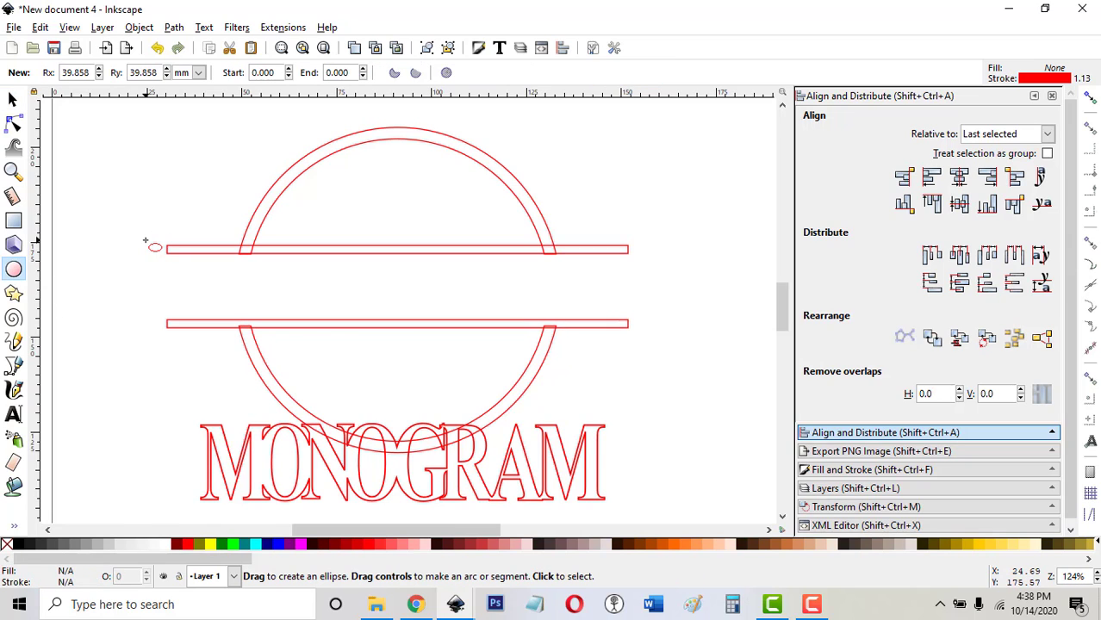
pyautogui.moveTo(146, 241); pyautogui.dragTo(163, 257)
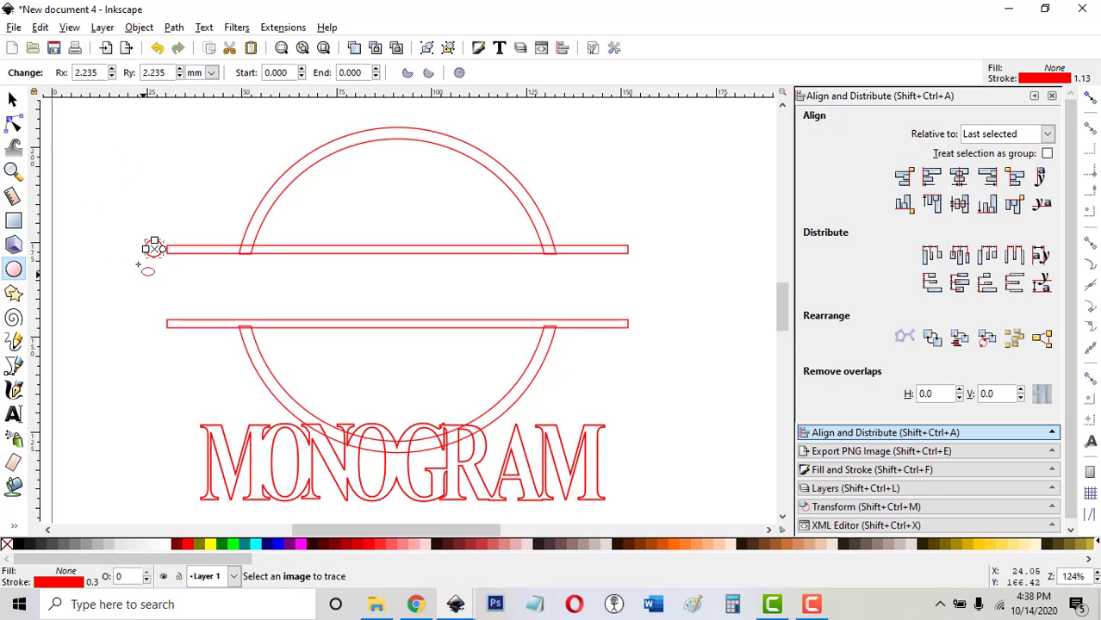
pyautogui.click(13, 100)
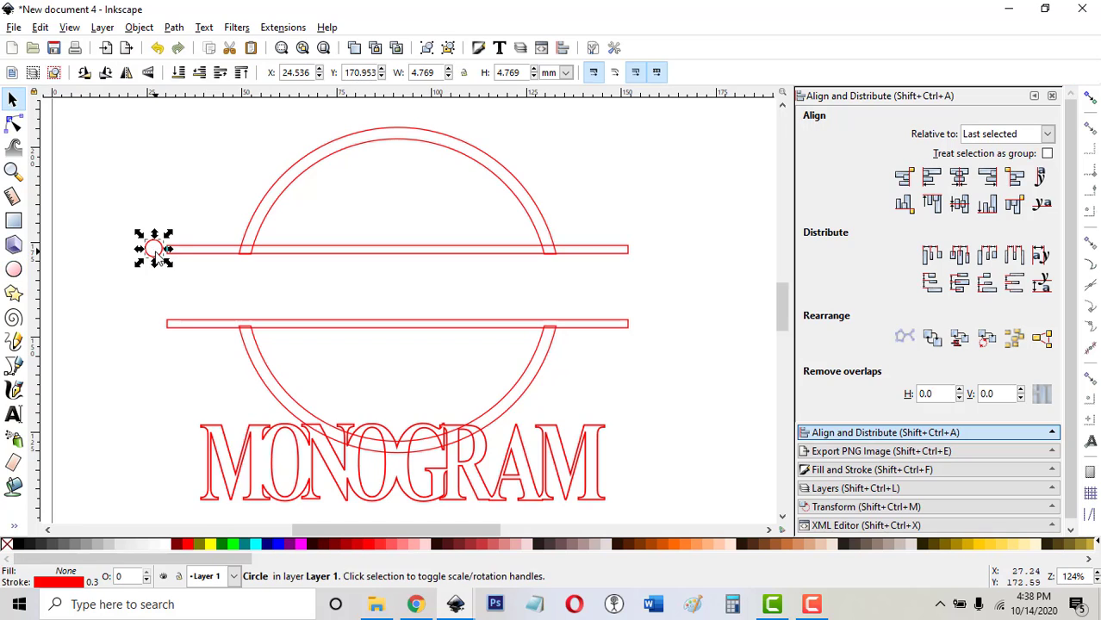
pyautogui.moveTo(158, 255); pyautogui.dragTo(168, 260)
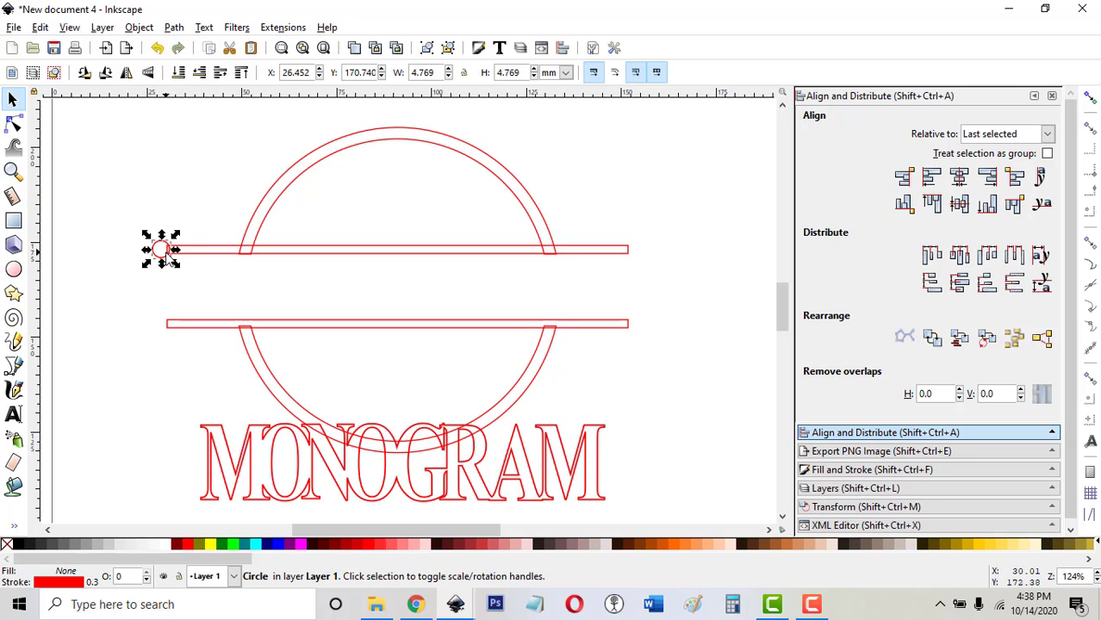
pyautogui.keyDown('shift'); pyautogui.click(208, 255); pyautogui.keyUp('shift')
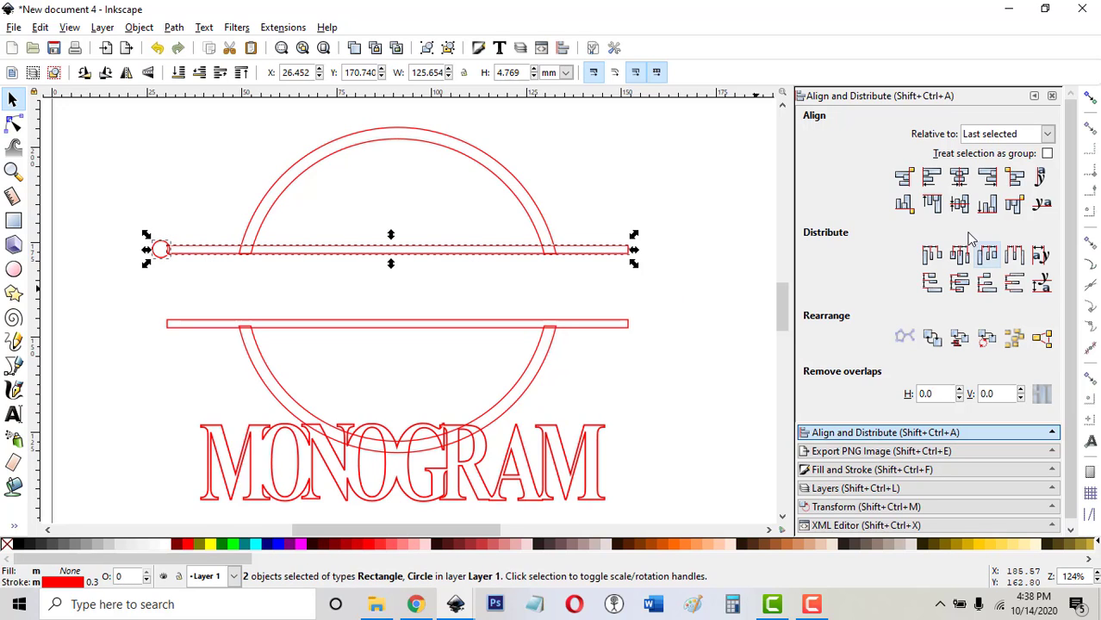
pyautogui.click(962, 207)
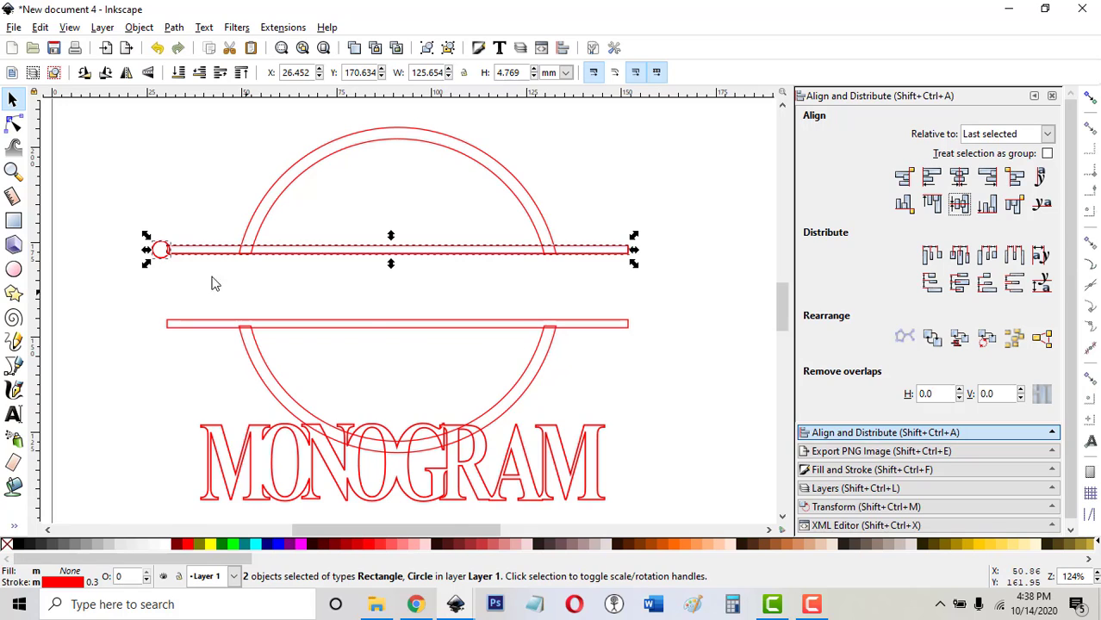
pyautogui.click(179, 255)
pyautogui.moveTo(179, 255); pyautogui.dragTo(438, 257)
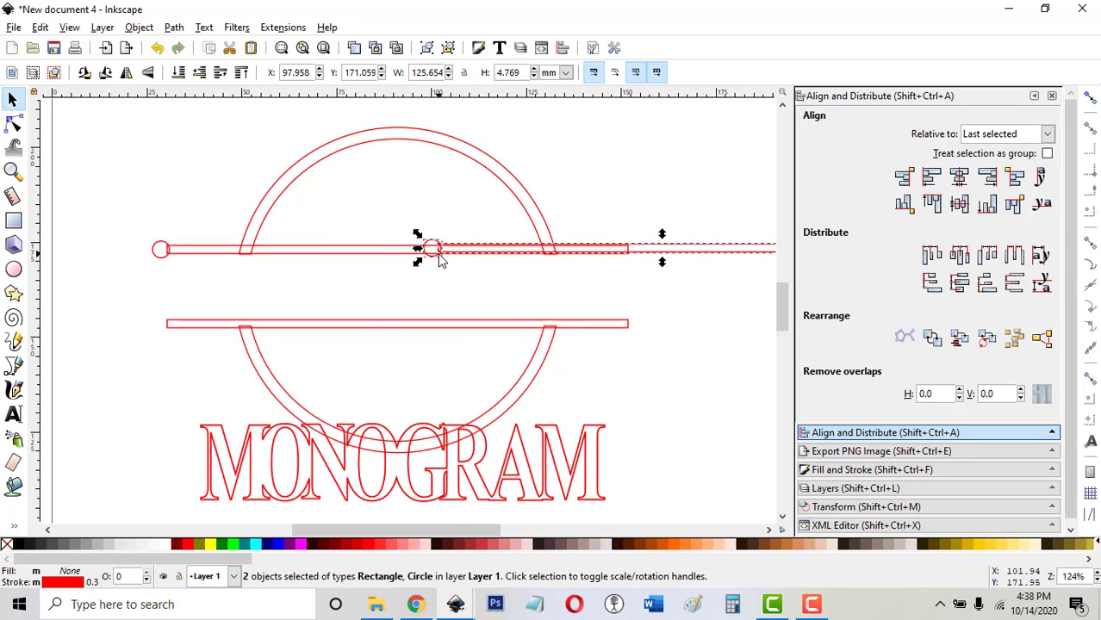
pyautogui.hotkey('ctrl', 'z')
# Copy the left end circle and slide the copy right to cap the upper bar's right end.
pyautogui.click(222, 181)
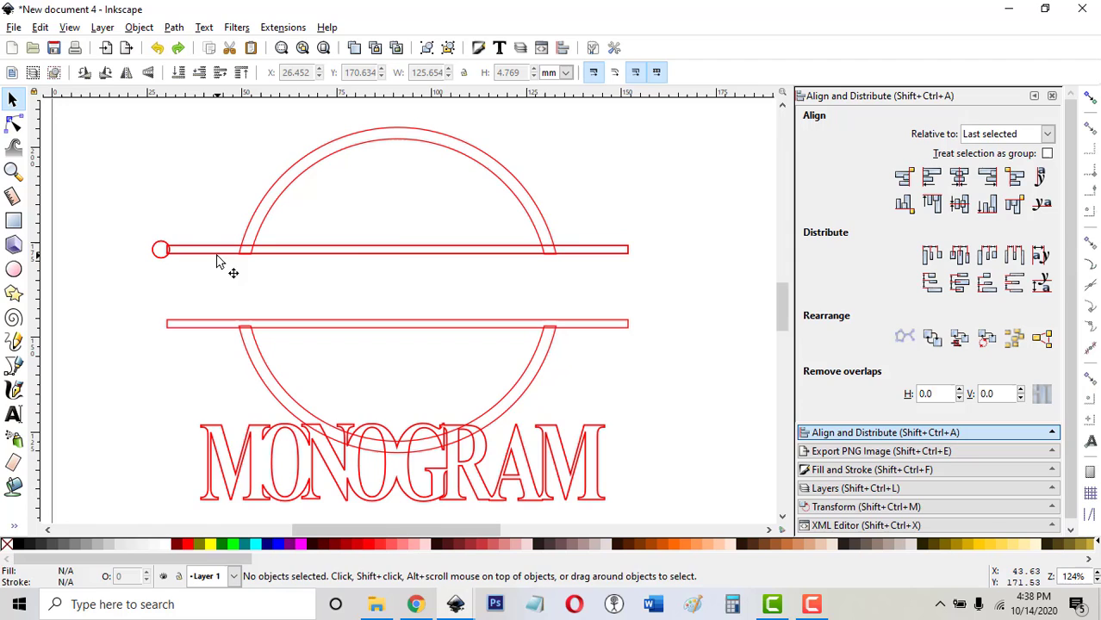
pyautogui.click(215, 255)
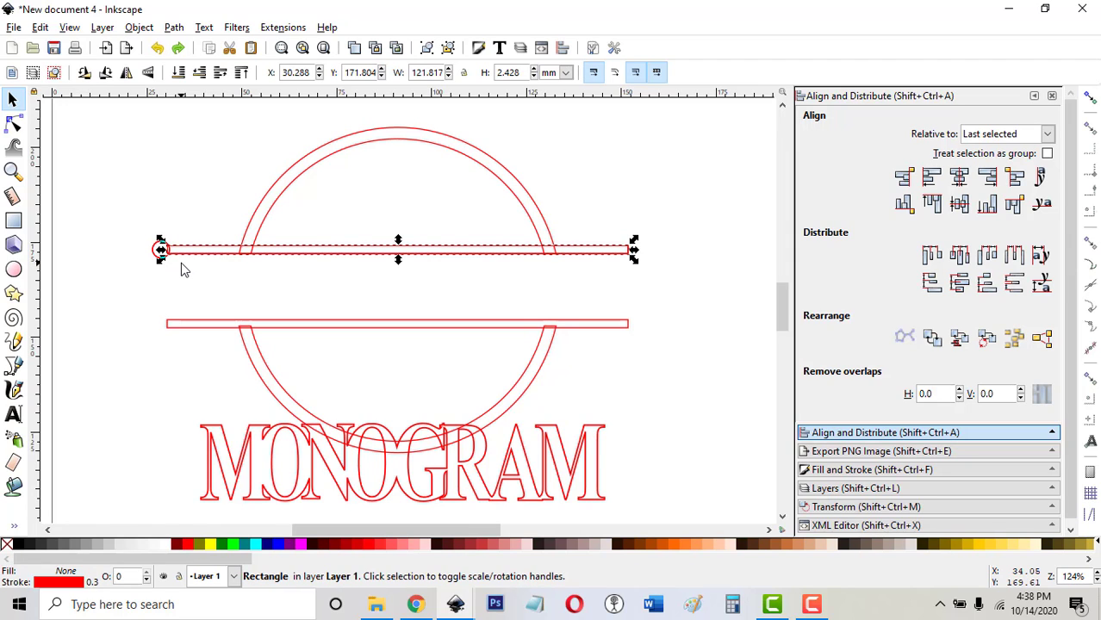
pyautogui.click(182, 269)
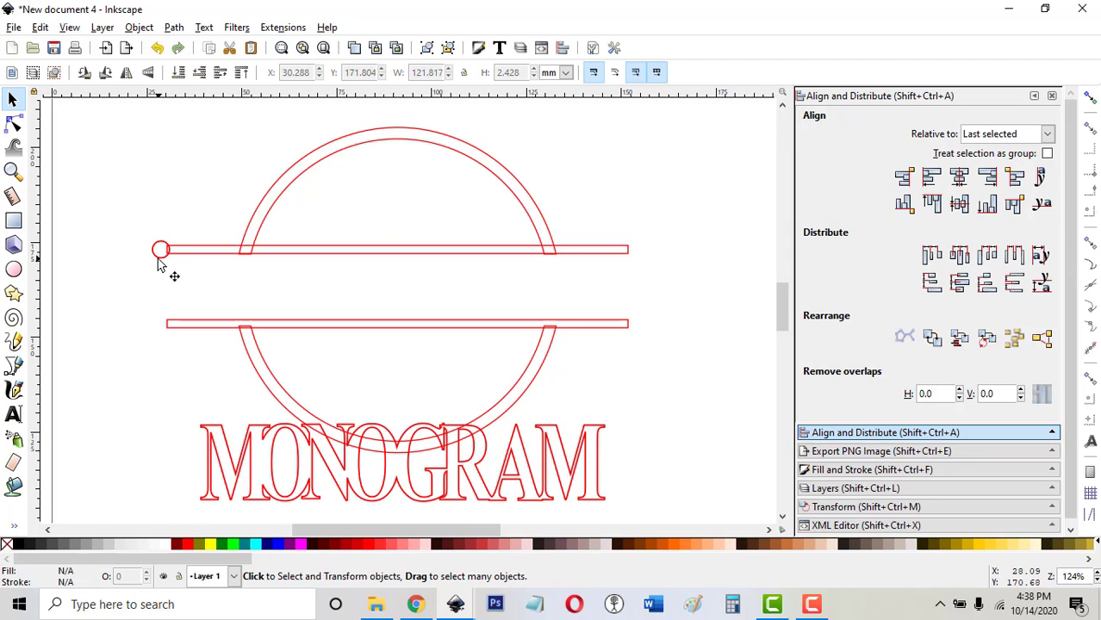
pyautogui.click(158, 258)
pyautogui.click(159, 264)
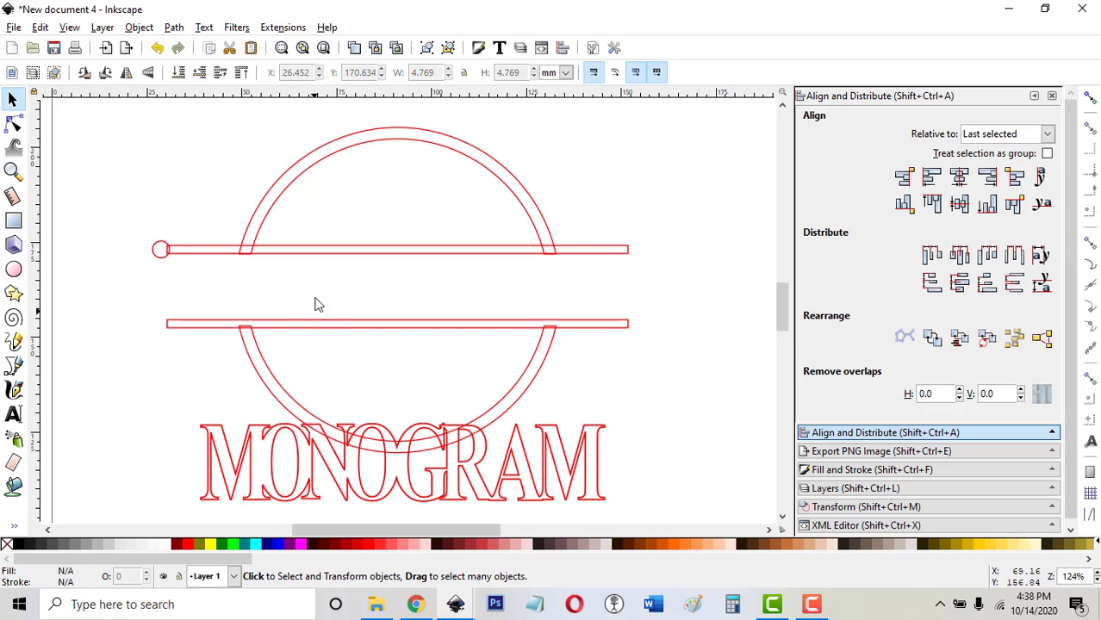
pyautogui.click(160, 264)
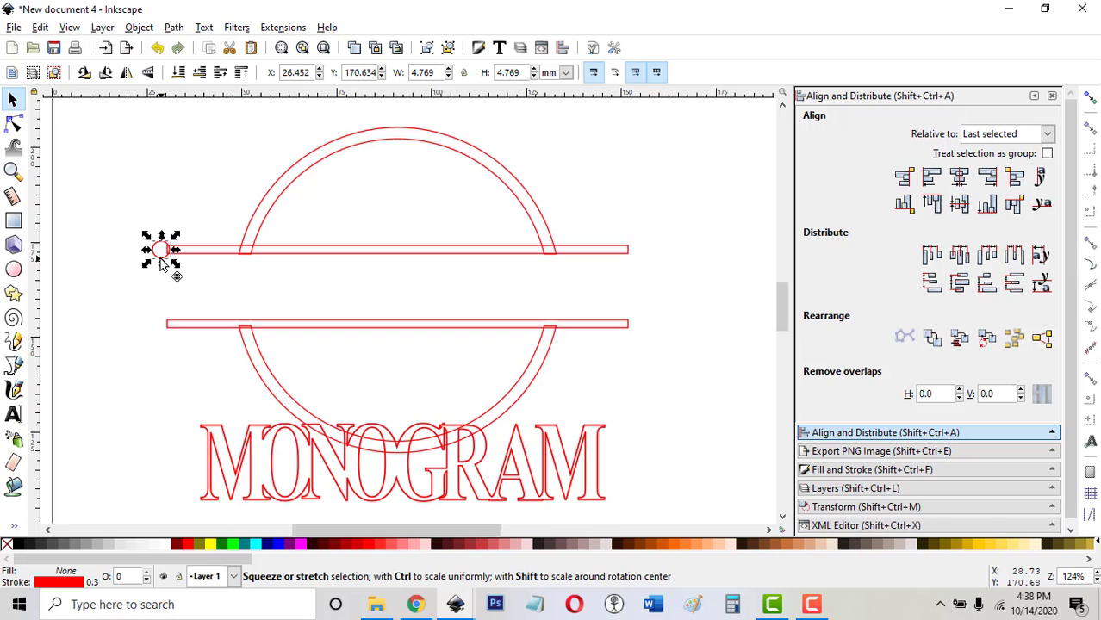
pyautogui.press('Right')
pyautogui.press('Right')
pyautogui.press('Right')
pyautogui.press('Right')
pyautogui.press('Right')
pyautogui.press('Right')
pyautogui.press('Right')
pyautogui.press('Right')
pyautogui.press('Right')
pyautogui.press('Right')
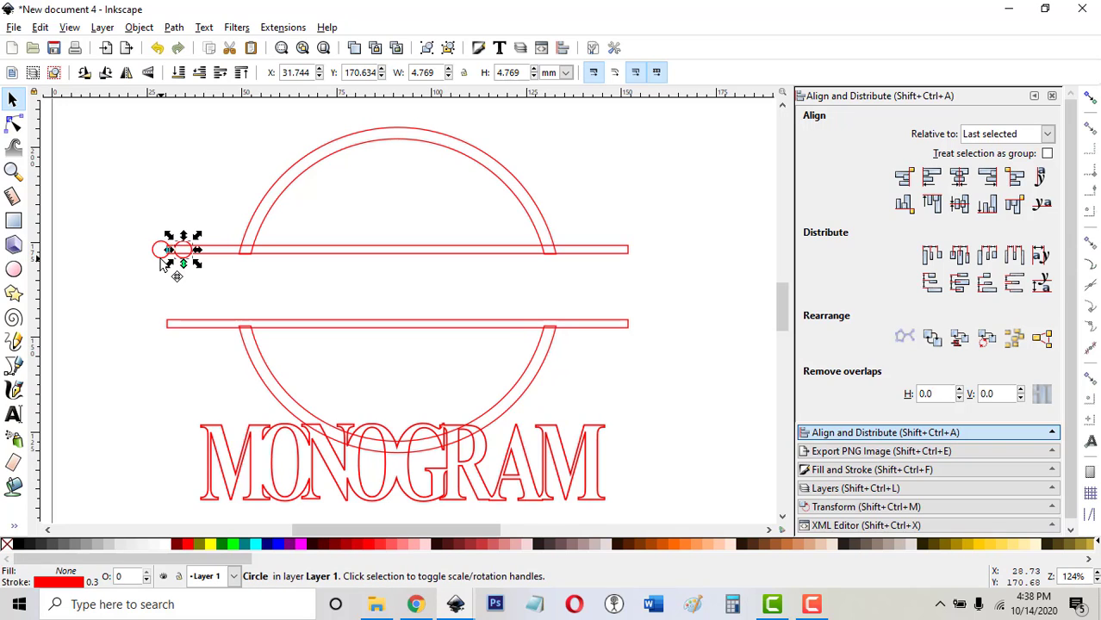
pyautogui.press('Right')
pyautogui.press('Right')
pyautogui.press('Right')
pyautogui.press('Right')
pyautogui.press('Right')
pyautogui.press('Right')
pyautogui.press('Right')
pyautogui.press('Right')
pyautogui.press('Right')
pyautogui.press('Right')
pyautogui.press('Right')
pyautogui.press('Right')
pyautogui.press('Right')
pyautogui.press('Right')
pyautogui.press('Right')
pyautogui.press('Right')
pyautogui.press('Right')
pyautogui.press('Right')
pyautogui.press('Right')
pyautogui.press('Right')
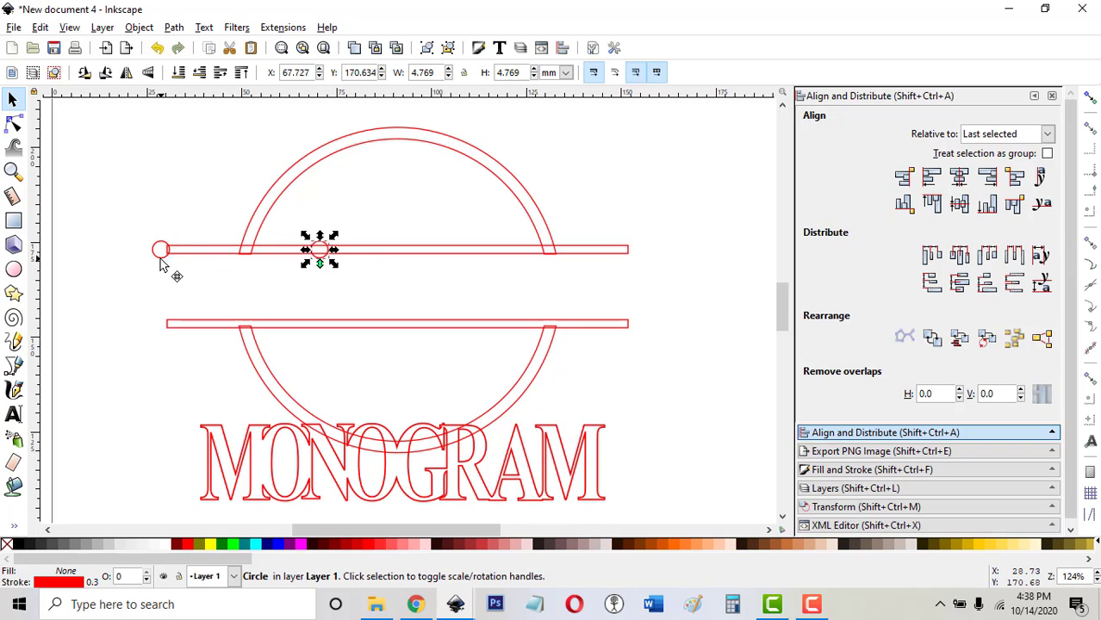
pyautogui.press('Right')
pyautogui.press('Right')
pyautogui.press('Right')
pyautogui.press('Right')
pyautogui.press('Right')
pyautogui.press('Right')
pyautogui.press('Right')
pyautogui.press('Right')
pyautogui.press('Right')
pyautogui.press('Right')
pyautogui.press('Right')
pyautogui.press('Right')
pyautogui.press('Right')
pyautogui.press('Right')
pyautogui.press('Right')
pyautogui.press('Right')
pyautogui.press('Right')
pyautogui.press('Right')
pyautogui.press('Right')
pyautogui.press('Right')
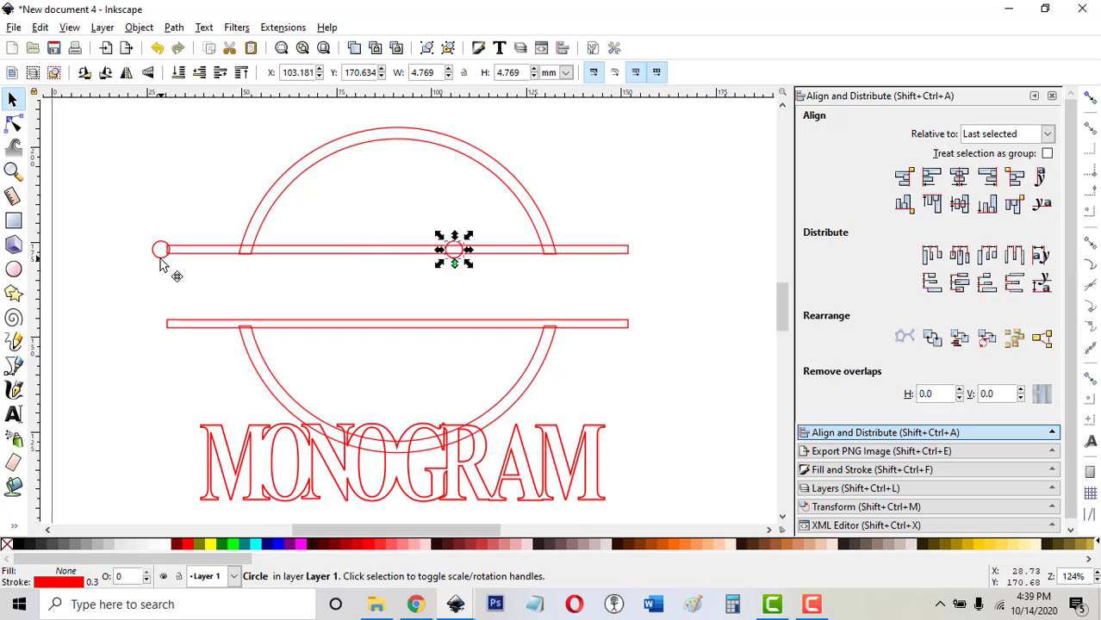
pyautogui.press('Right')
pyautogui.press('Right')
pyautogui.press('Right')
pyautogui.press('Right')
pyautogui.press('Right')
pyautogui.press('Right')
pyautogui.press('Right')
pyautogui.press('Right')
pyautogui.press('Right')
pyautogui.press('Right')
pyautogui.press('Right')
pyautogui.press('Right')
pyautogui.press('Right')
pyautogui.press('Right')
pyautogui.press('Right')
pyautogui.press('Right')
pyautogui.press('Right')
pyautogui.press('Right')
pyautogui.press('Right')
pyautogui.press('Right')
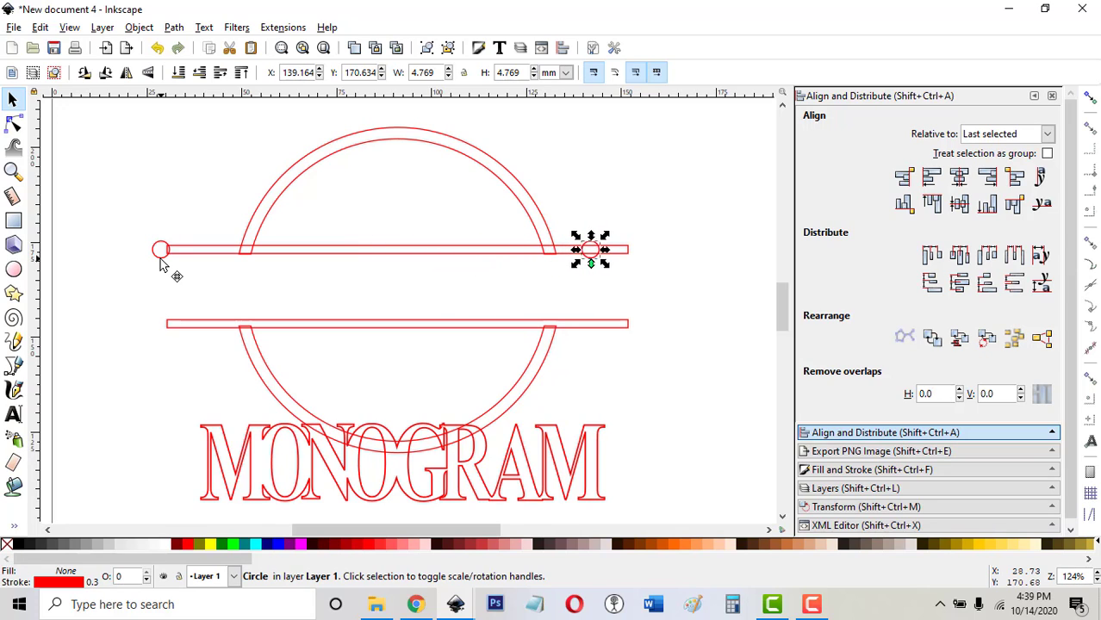
pyautogui.press('Right')
pyautogui.press('Right')
pyautogui.press('Right')
pyautogui.press('Right')
pyautogui.press('Right')
pyautogui.press('Right')
pyautogui.press('Right')
pyautogui.press('Right')
pyautogui.press('Right')
pyautogui.press('Right')
pyautogui.press('Right')
pyautogui.press('Right')
pyautogui.press('Right')
pyautogui.press('Right')
pyautogui.press('Right')
pyautogui.press('Right')
pyautogui.press('Right')
pyautogui.press('Right')
pyautogui.press('Right')
pyautogui.press('Right')
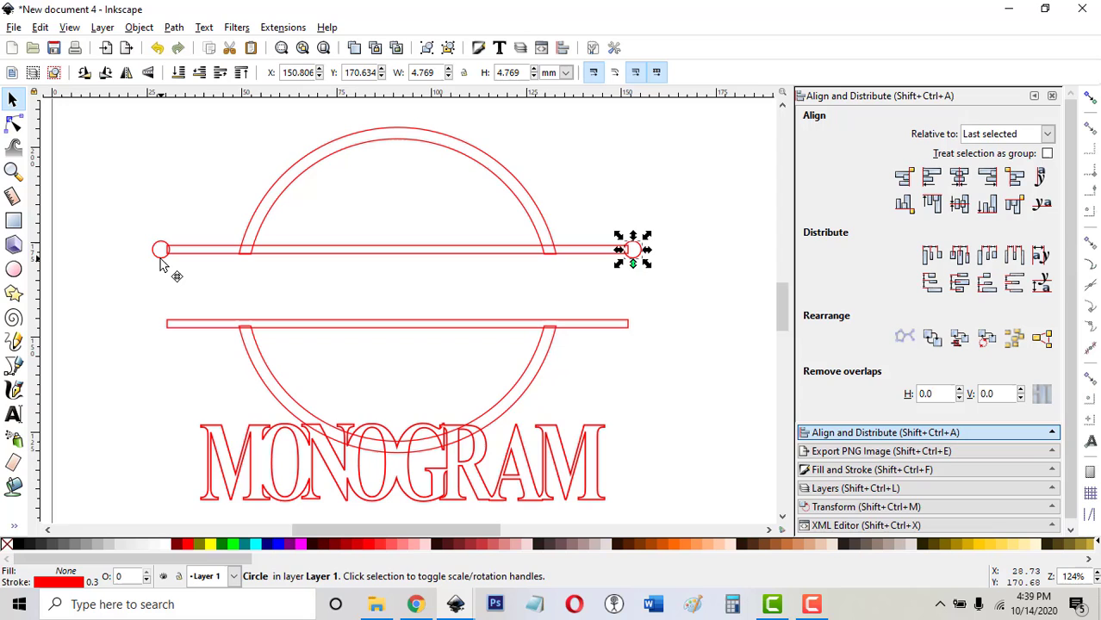
pyautogui.click(654, 282)
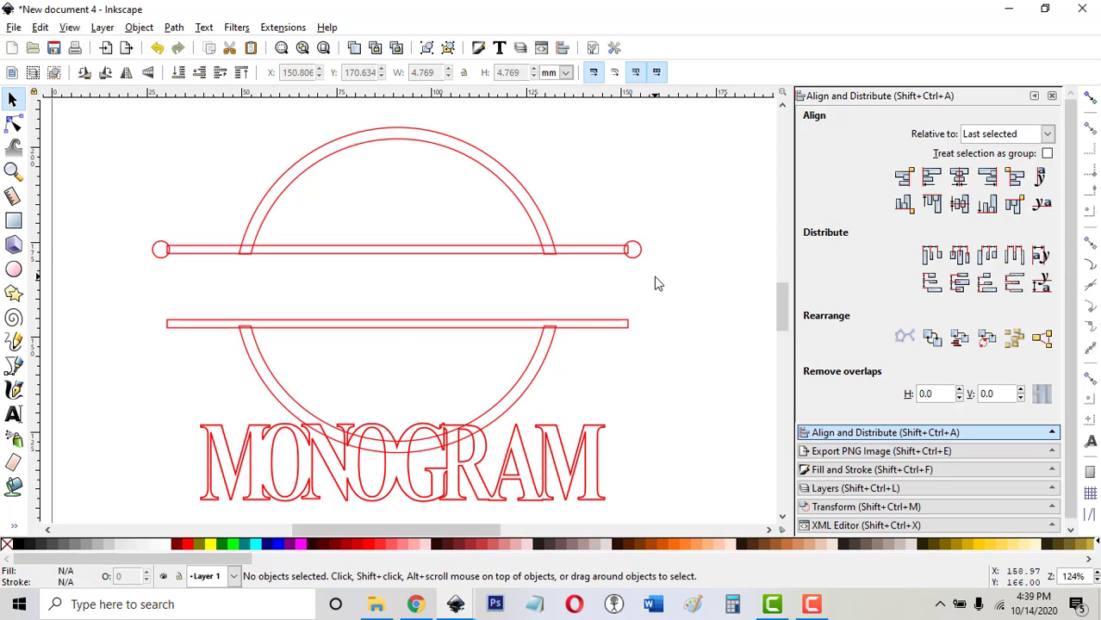
# Copy both upper end circles down onto the ends of the lower bar.
pyautogui.moveTo(663, 276); pyautogui.dragTo(106, 221)
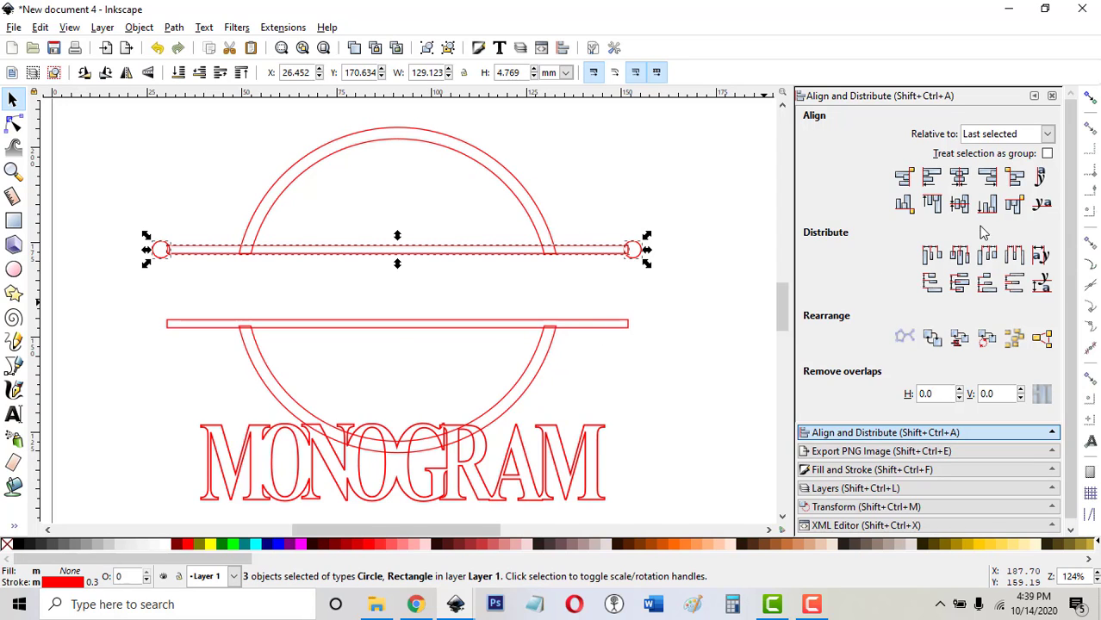
pyautogui.click(656, 312)
pyautogui.click(636, 252)
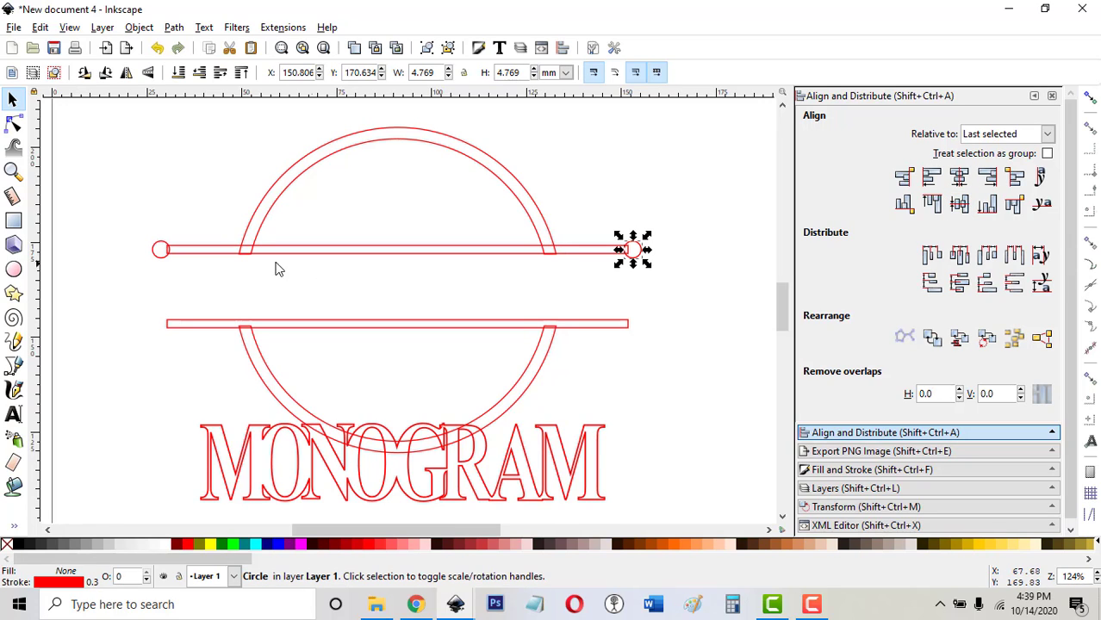
pyautogui.keyDown('shift'); pyautogui.click(160, 250); pyautogui.keyUp('shift')
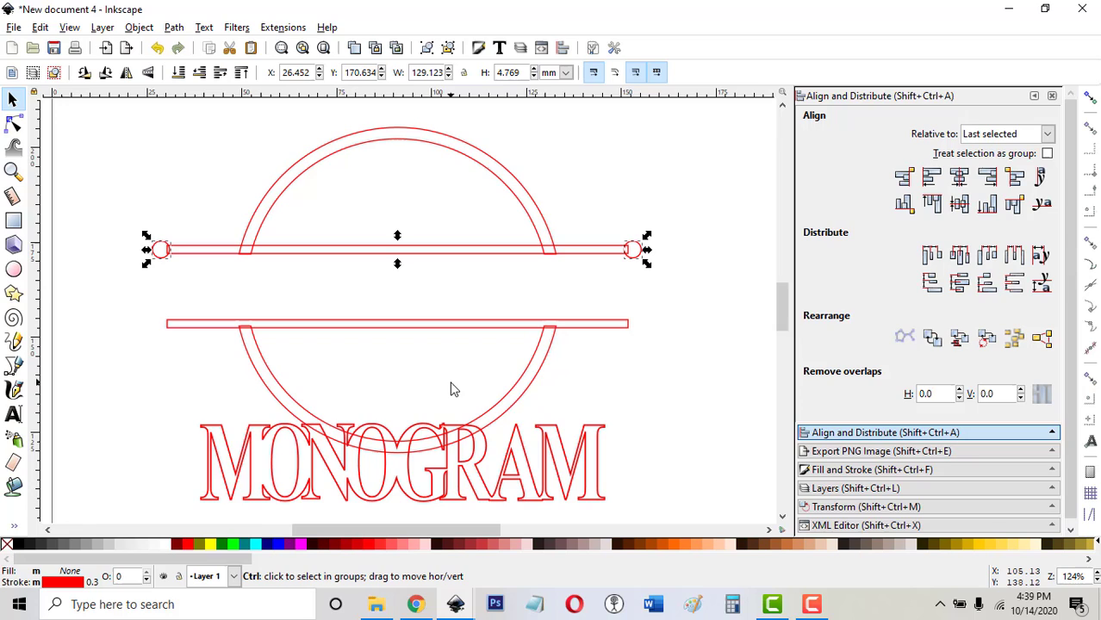
pyautogui.press('Down')
pyautogui.press('Down')
pyautogui.press('Down')
pyautogui.press('Down')
pyautogui.press('Down')
pyautogui.press('Down')
pyautogui.press('Down')
pyautogui.press('Down')
pyautogui.press('Down')
pyautogui.press('Down')
pyautogui.press('Down')
pyautogui.press('Down')
pyautogui.press('Down')
pyautogui.press('Down')
pyautogui.press('Down')
pyautogui.press('Down')
pyautogui.press('Down')
pyautogui.press('Down')
pyautogui.press('Down')
pyautogui.press('Down')
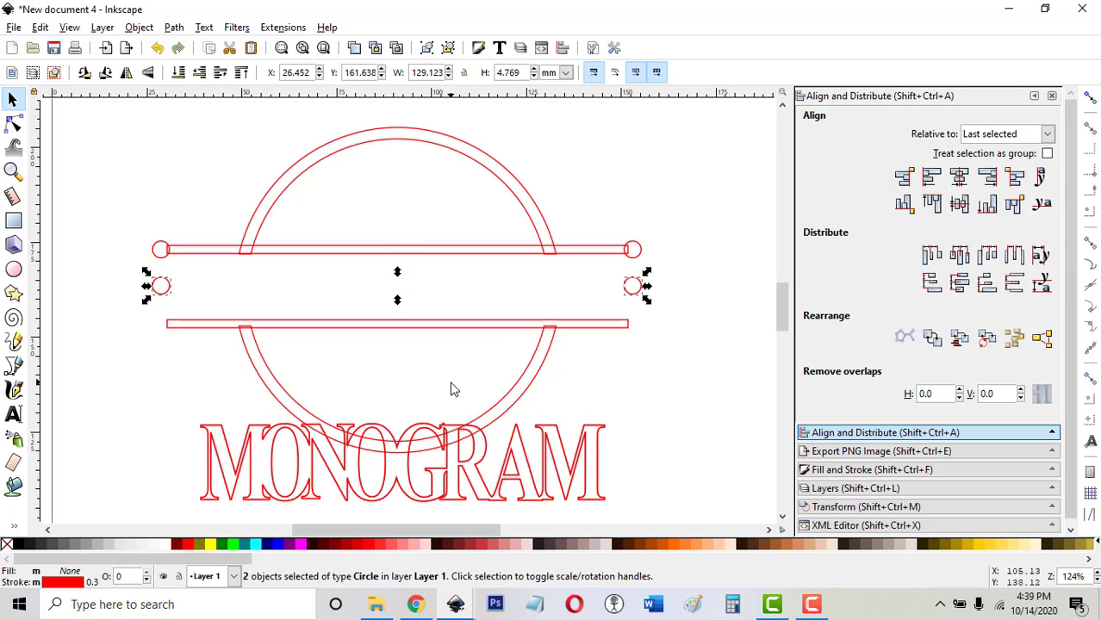
pyautogui.press('Down')
pyautogui.press('Down')
pyautogui.press('Down')
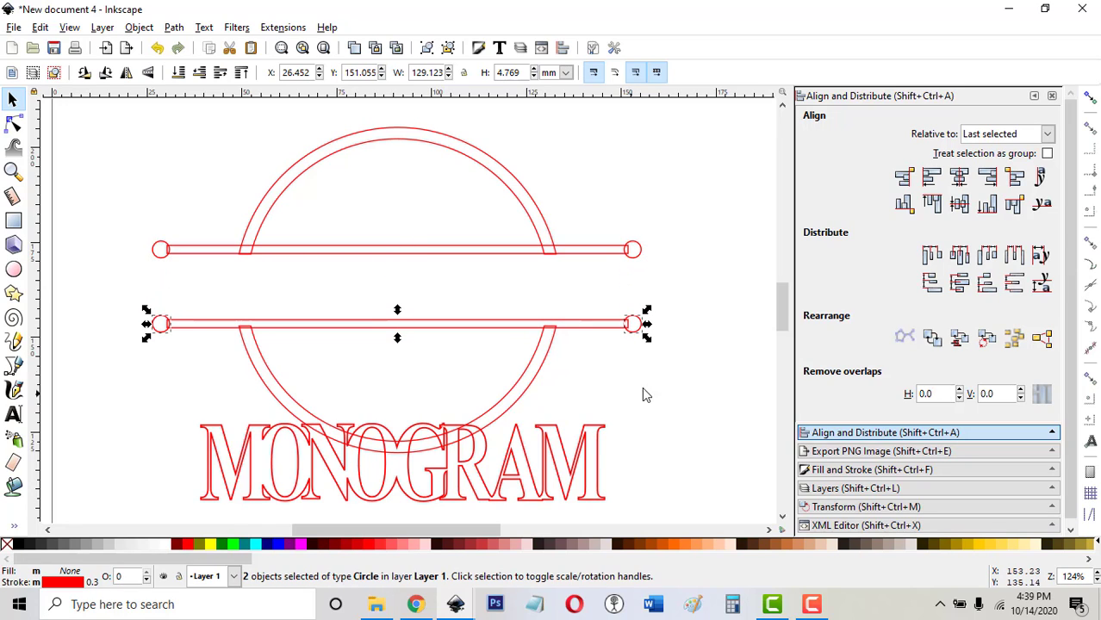
# Union the lower bar with its two end circles into one 10-node path 129.123 mm wide.
pyautogui.moveTo(146, 274); pyautogui.dragTo(94, 266)
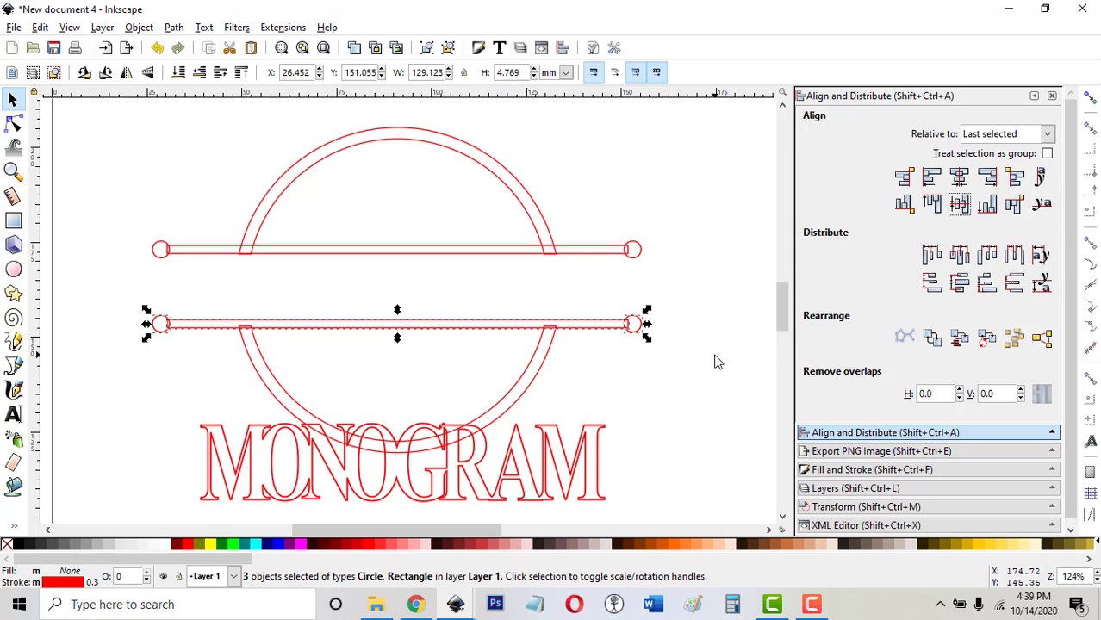
pyautogui.click(685, 375)
pyautogui.click(633, 328)
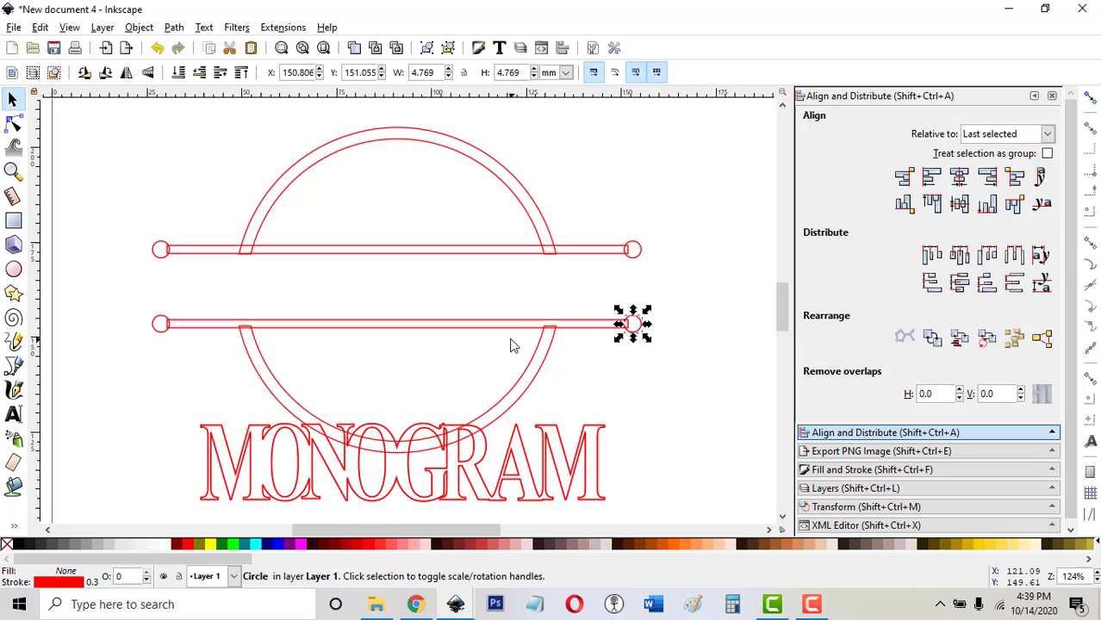
pyautogui.keyDown('shift'); pyautogui.click(488, 329); pyautogui.keyUp('shift')
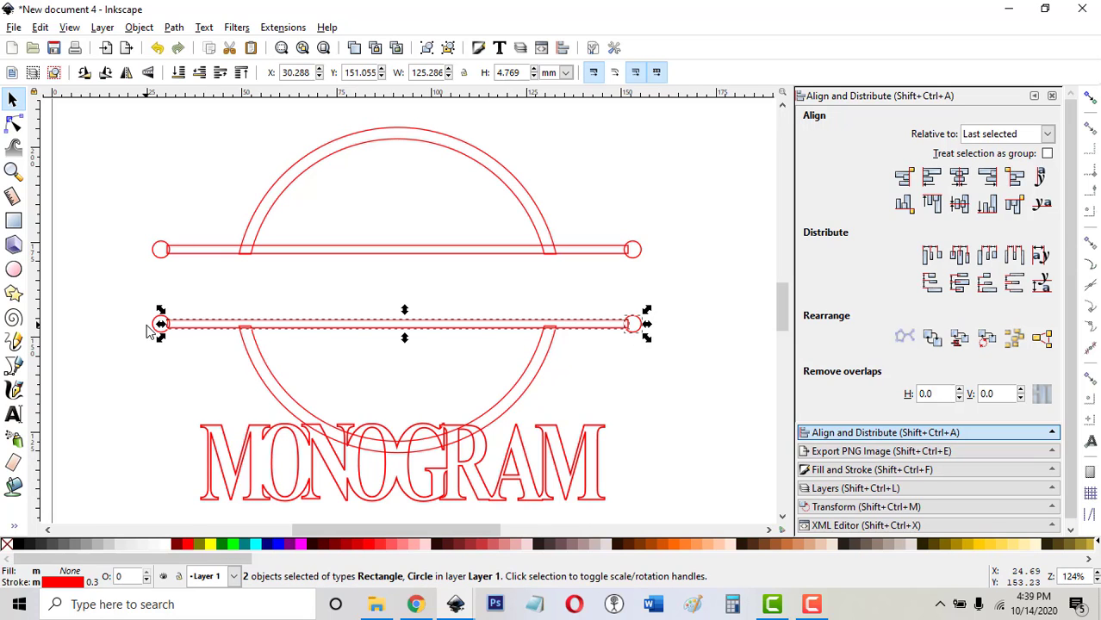
pyautogui.keyDown('shift'); pyautogui.click(156, 331); pyautogui.keyUp('shift')
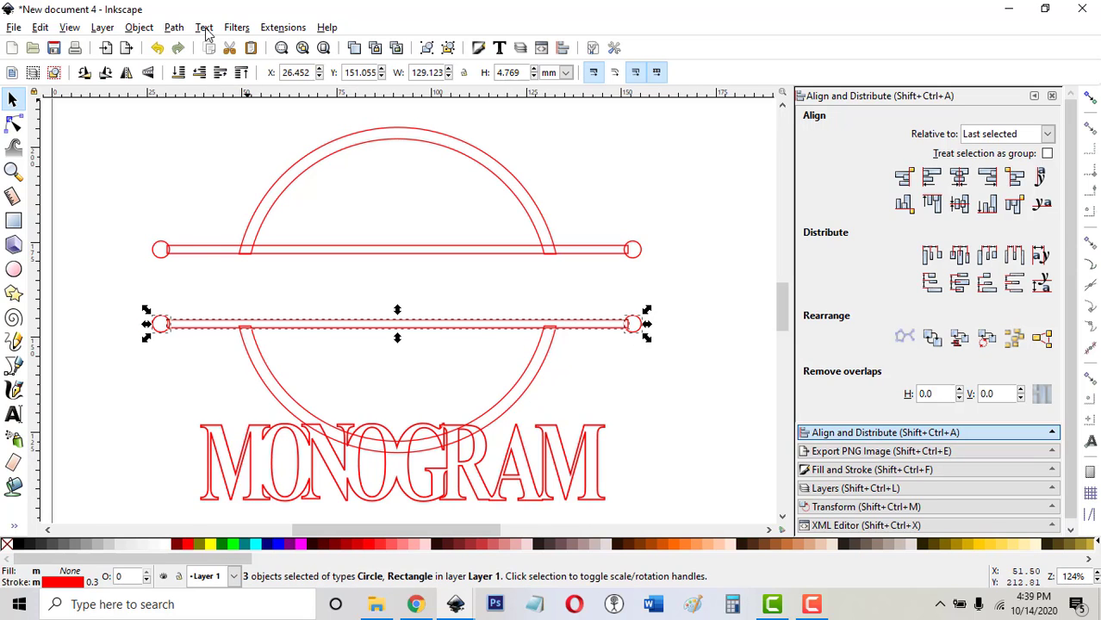
pyautogui.click(173, 27)
pyautogui.click(200, 116)
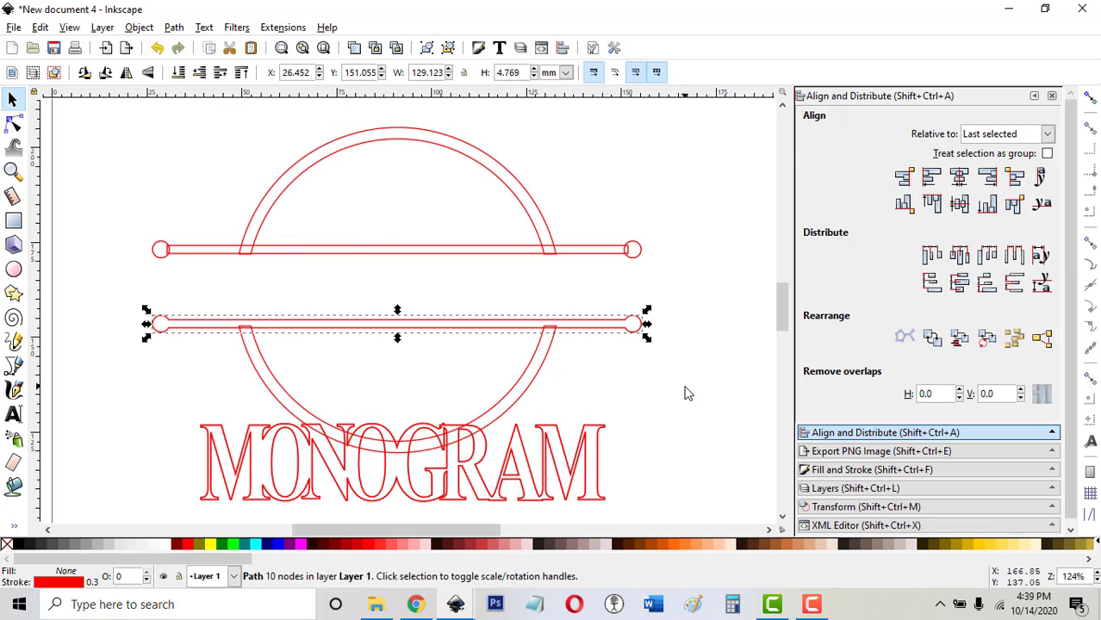
# Union the upper bar with its two end circles into one round-ended bar.
pyautogui.click(635, 253)
pyautogui.keyDown('shift'); pyautogui.click(424, 252); pyautogui.keyUp('shift')
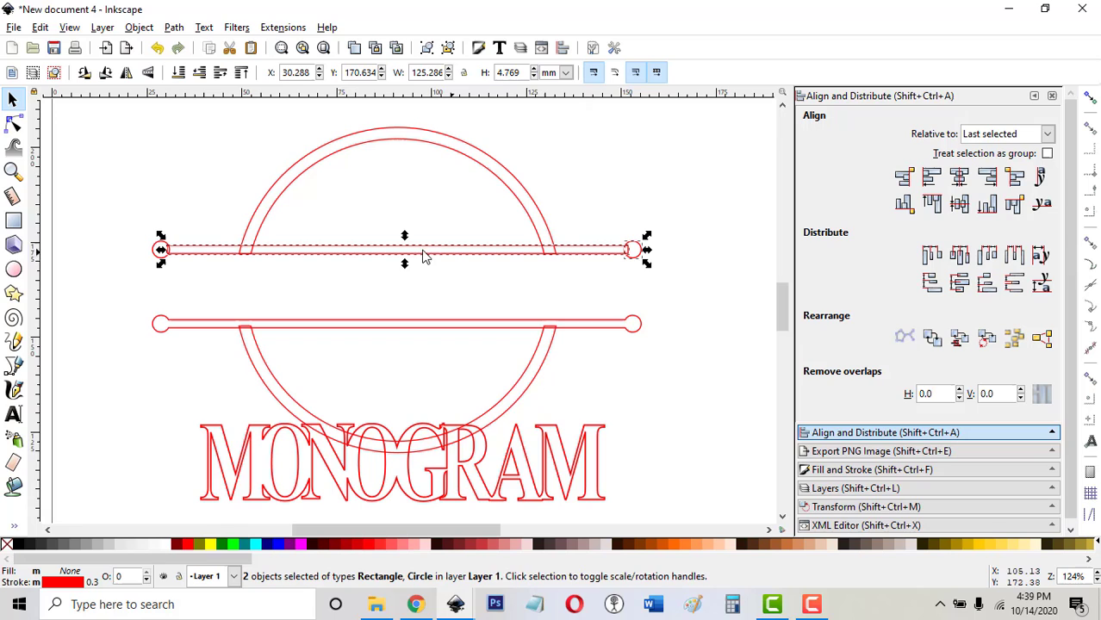
pyautogui.keyDown('shift'); pyautogui.click(161, 257); pyautogui.keyUp('shift')
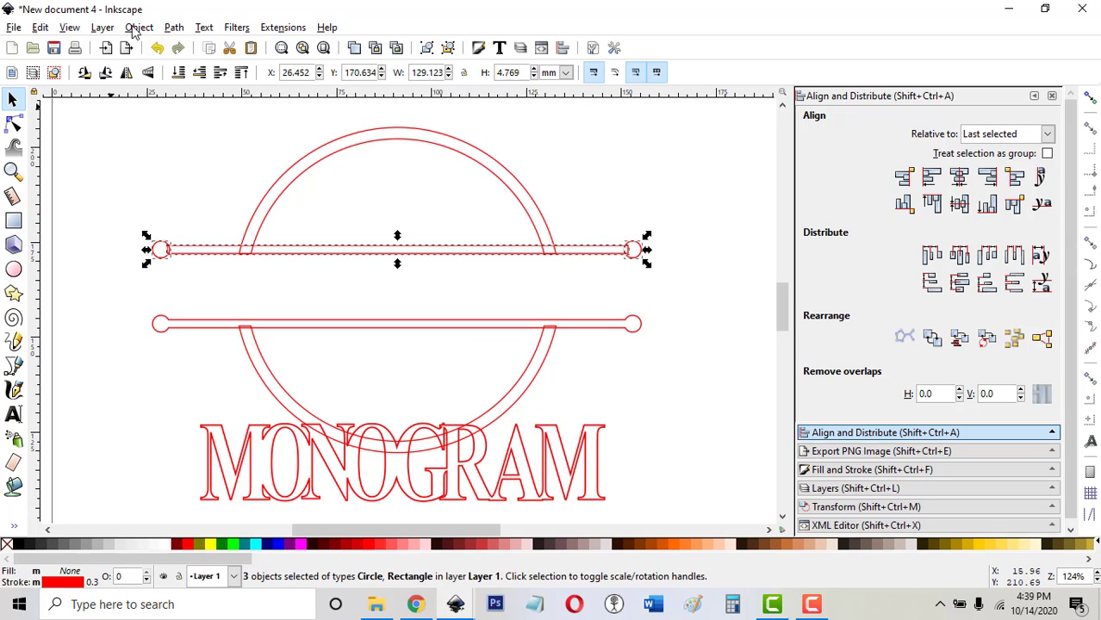
pyautogui.click(172, 27)
pyautogui.click(174, 124)
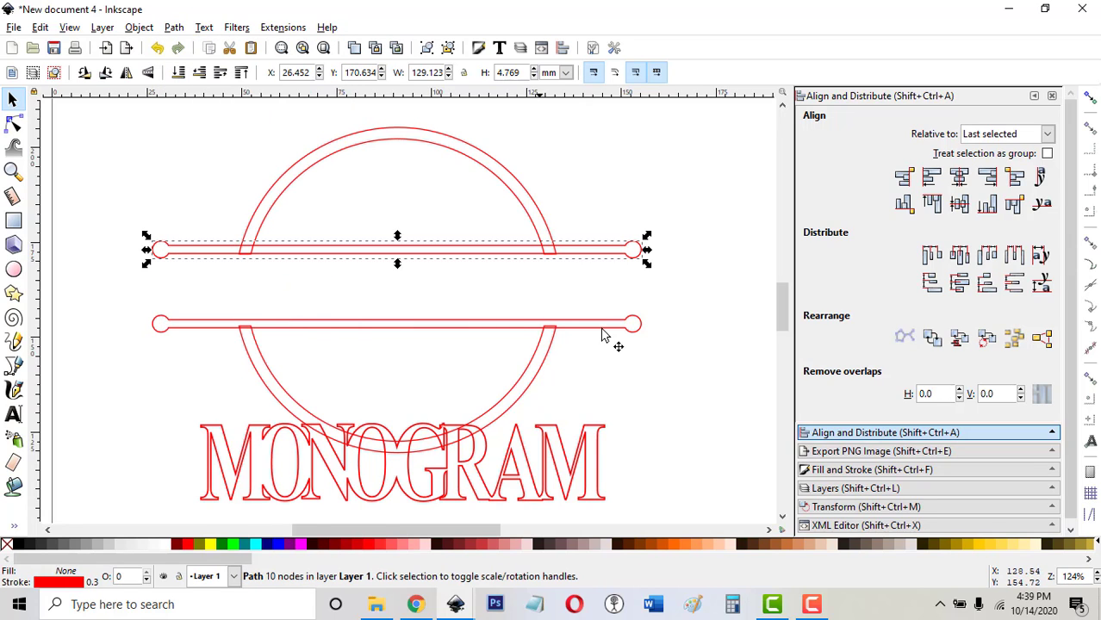
# Union the round-ended upper bar with the upper arc of the ring.
pyautogui.keyDown('shift'); pyautogui.click(284, 194); pyautogui.keyUp('shift')
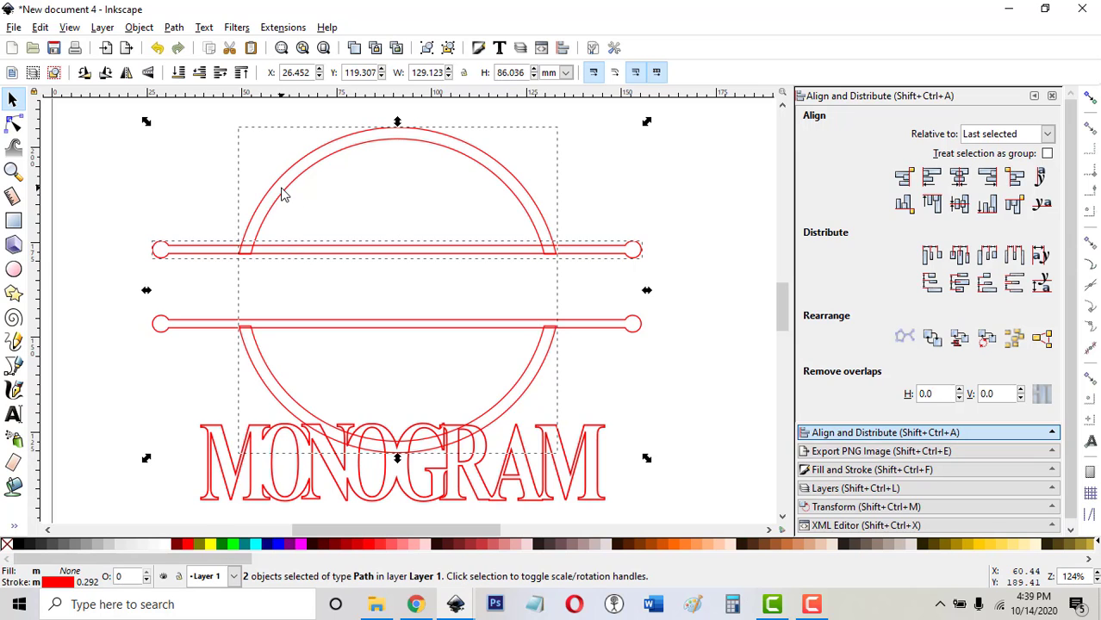
pyautogui.click(175, 26)
pyautogui.click(186, 122)
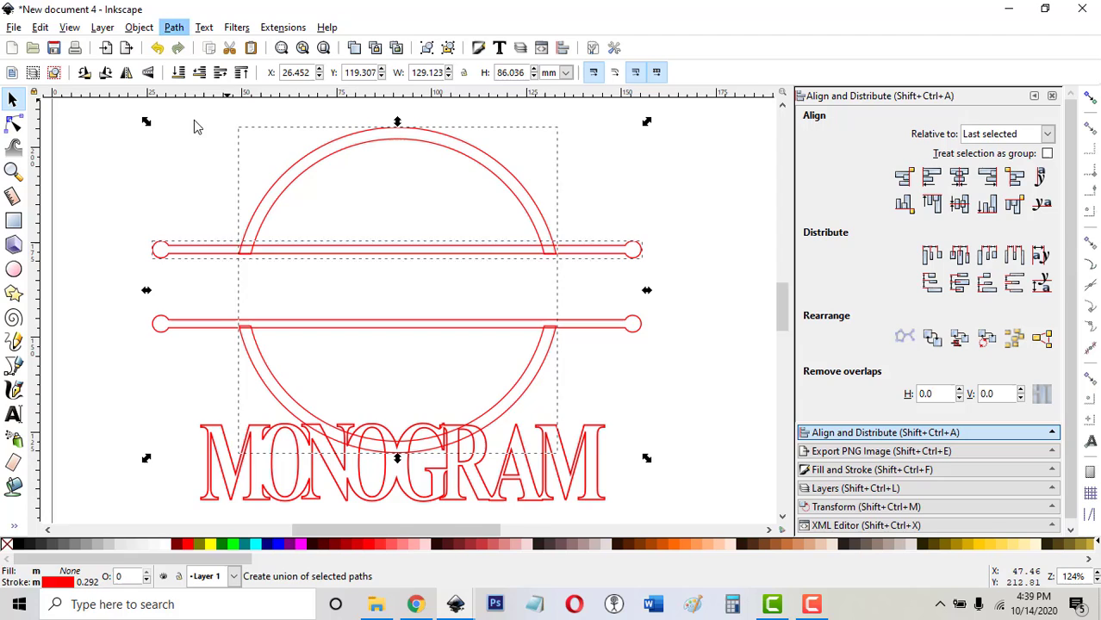
# Undo the last merge and nudge the upper bar slightly to adjust its position.
pyautogui.press('ctrl')
pyautogui.click(470, 315)
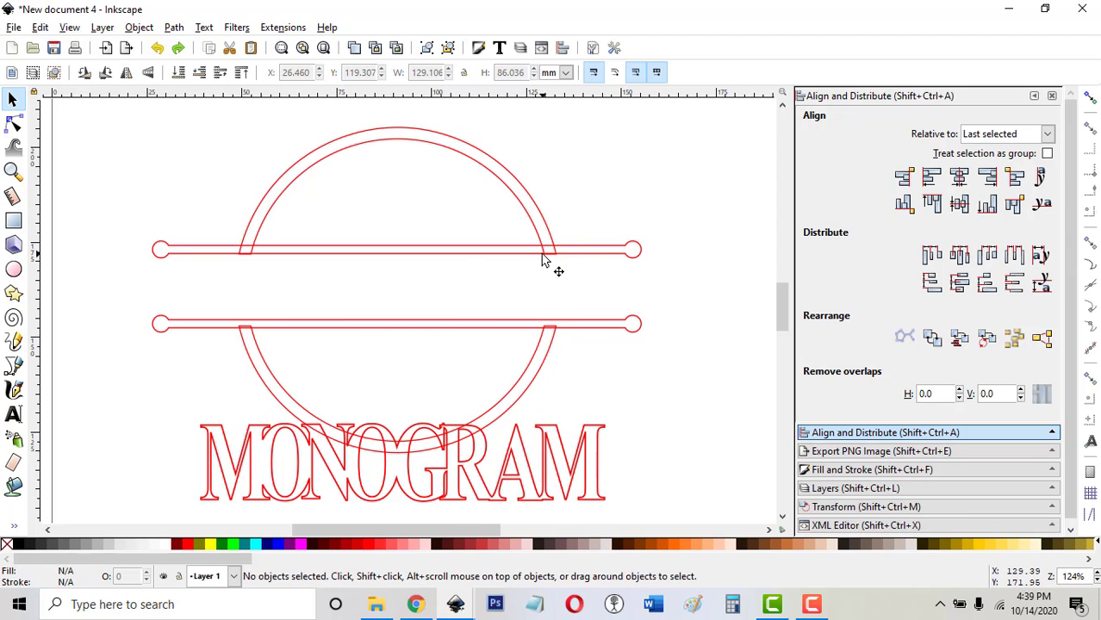
pyautogui.click(515, 258)
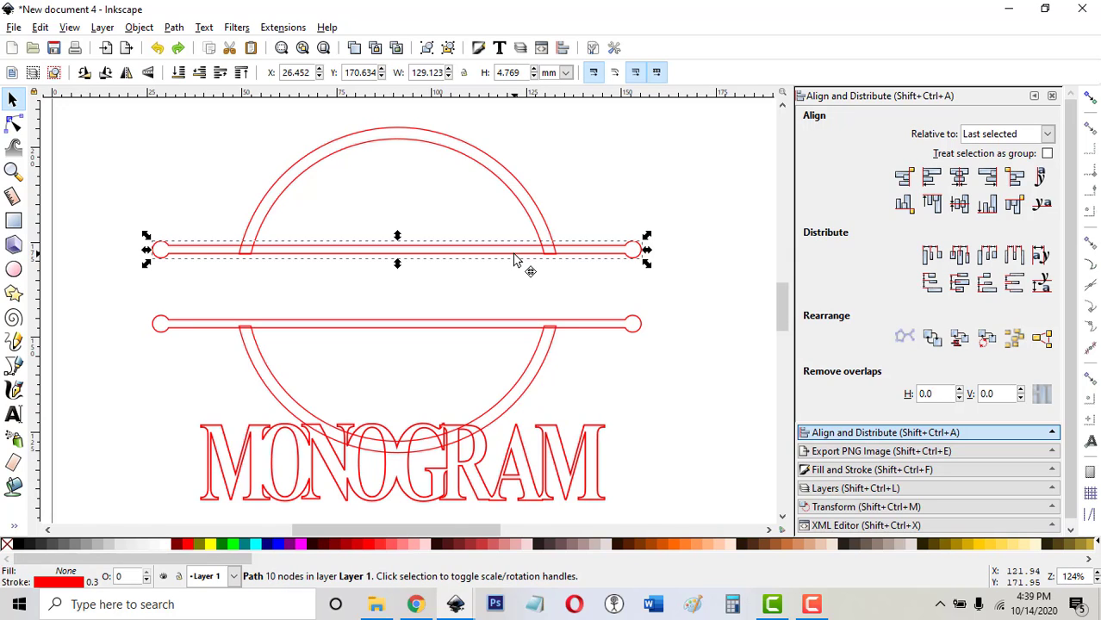
pyautogui.press('alt')
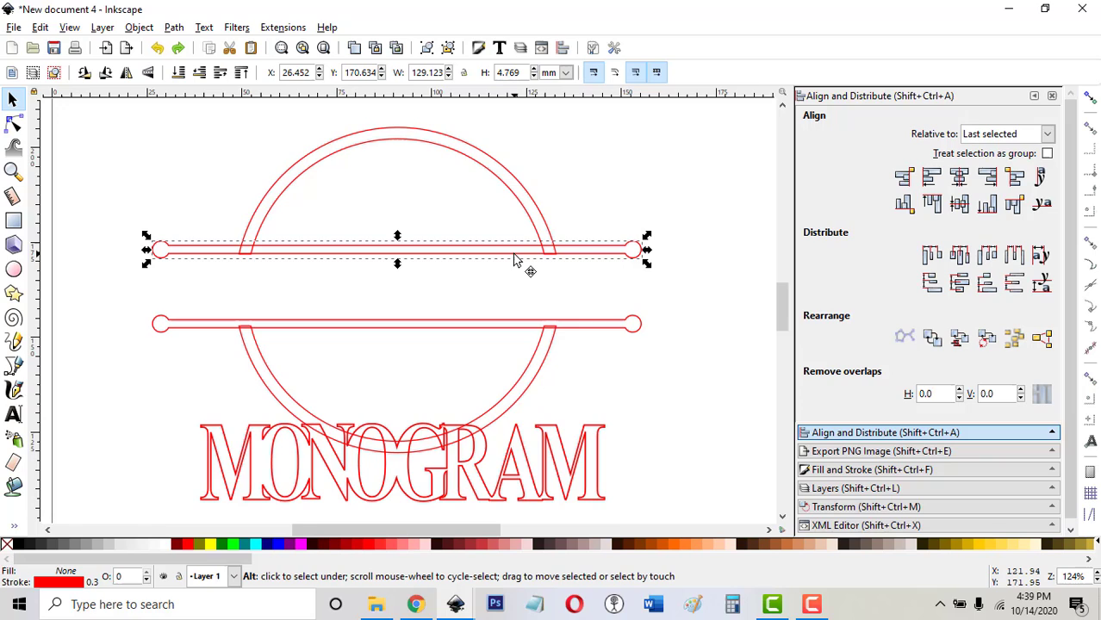
pyautogui.hotkey('alt', 'Down')
pyautogui.hotkey('alt', 'Down')
pyautogui.hotkey('alt', 'Down')
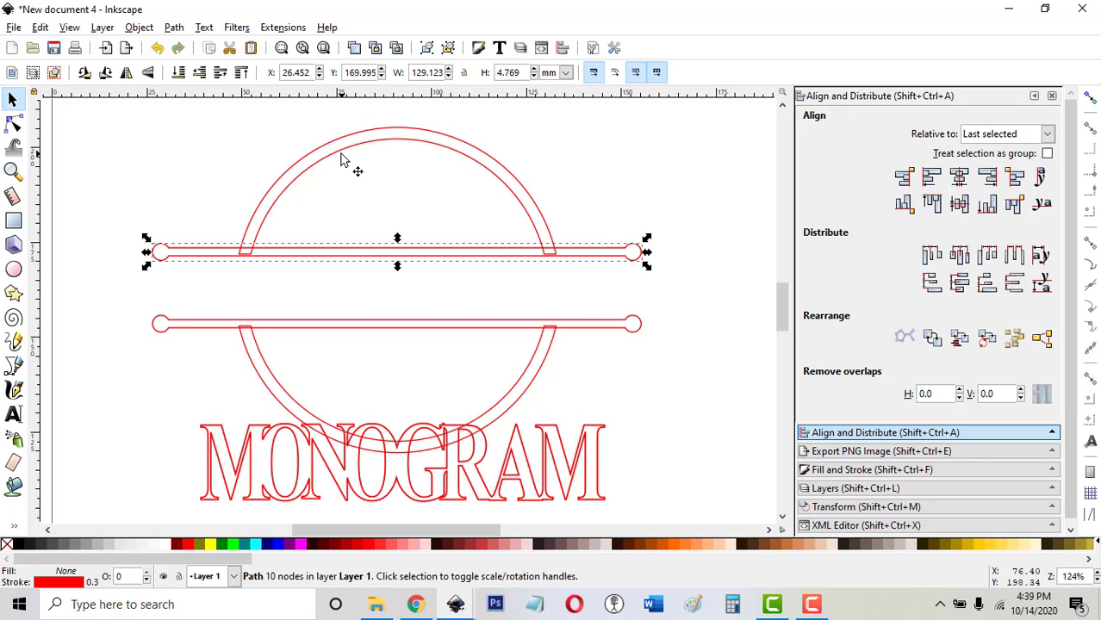
pyautogui.press('Down')
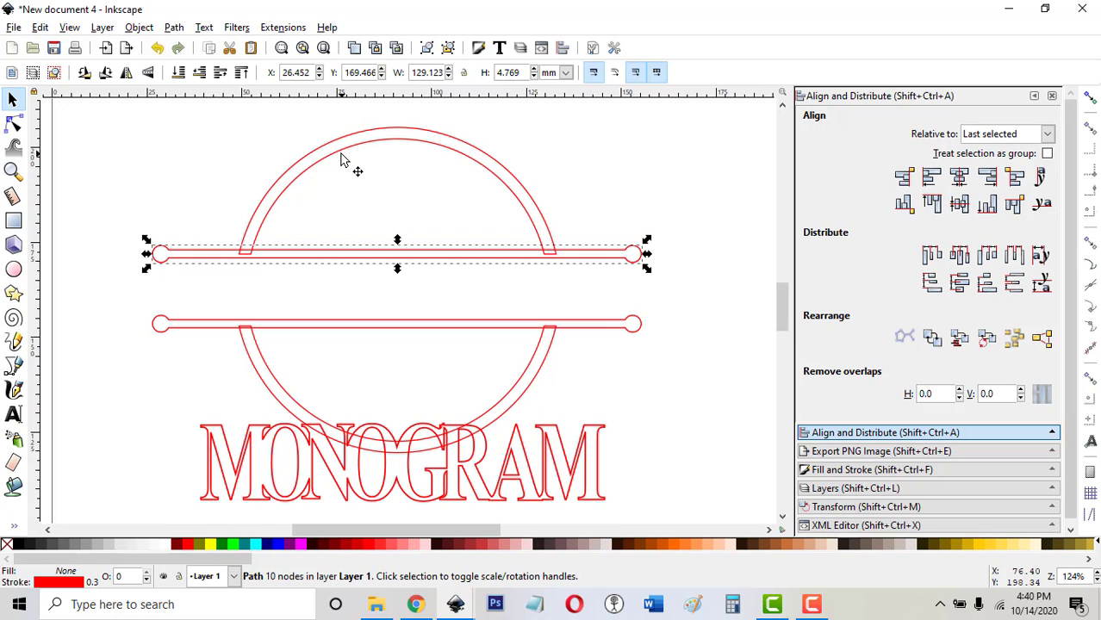
pyautogui.hotkey('alt', 'Up')
pyautogui.hotkey('alt', 'Up')
pyautogui.hotkey('alt', 'Up')
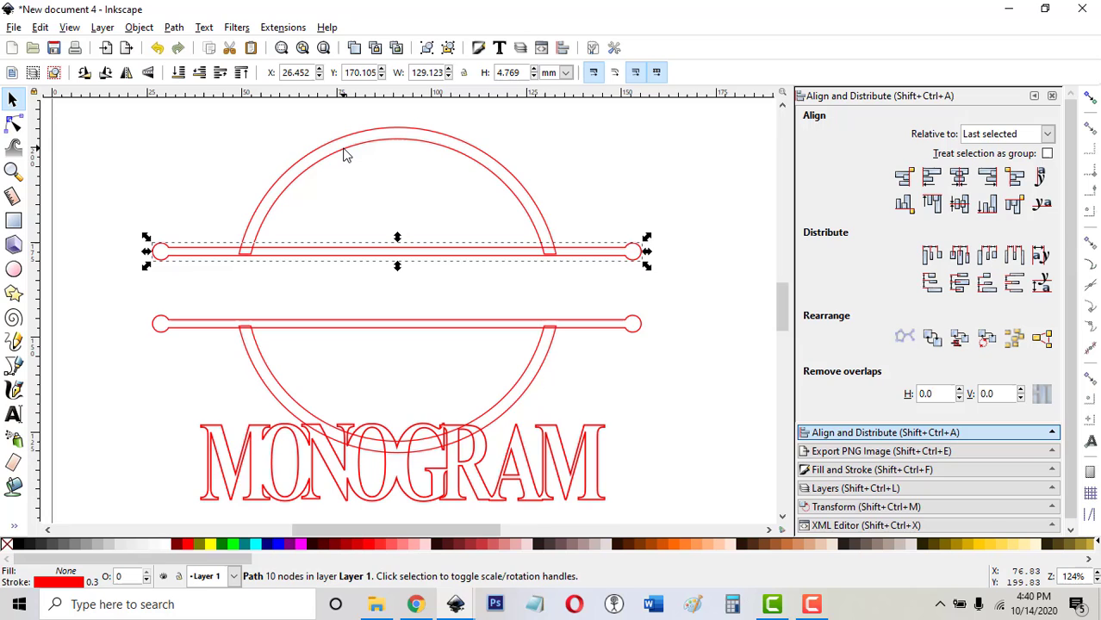
# Union the upper bar with the upper arc again.
pyautogui.keyDown('shift'); pyautogui.click(343, 157); pyautogui.keyUp('shift')
pyautogui.click(174, 27)
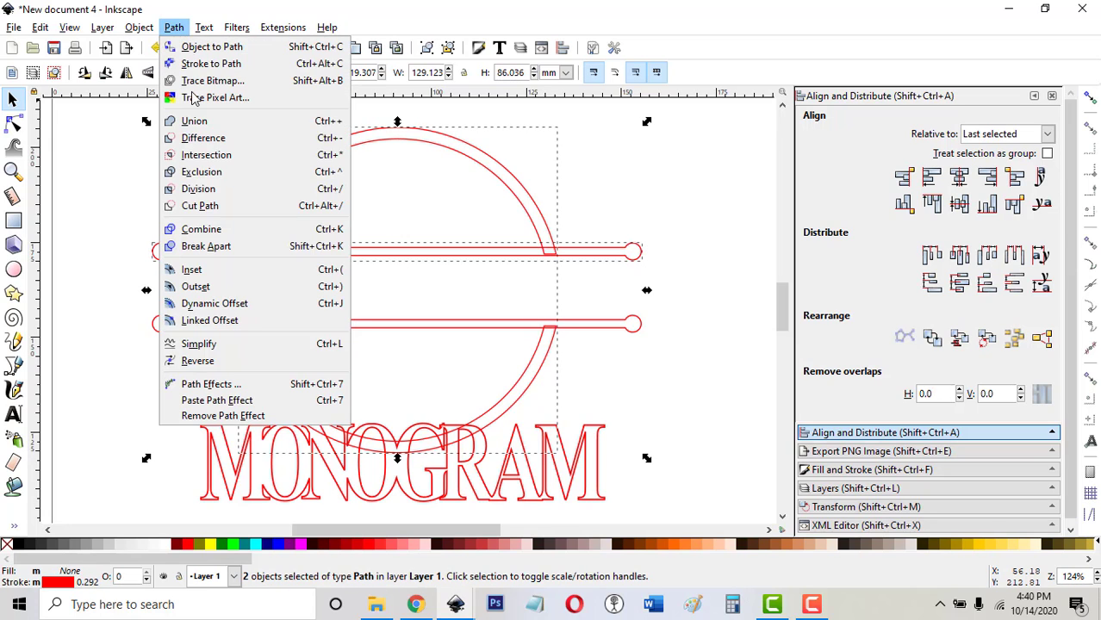
pyautogui.click(200, 118)
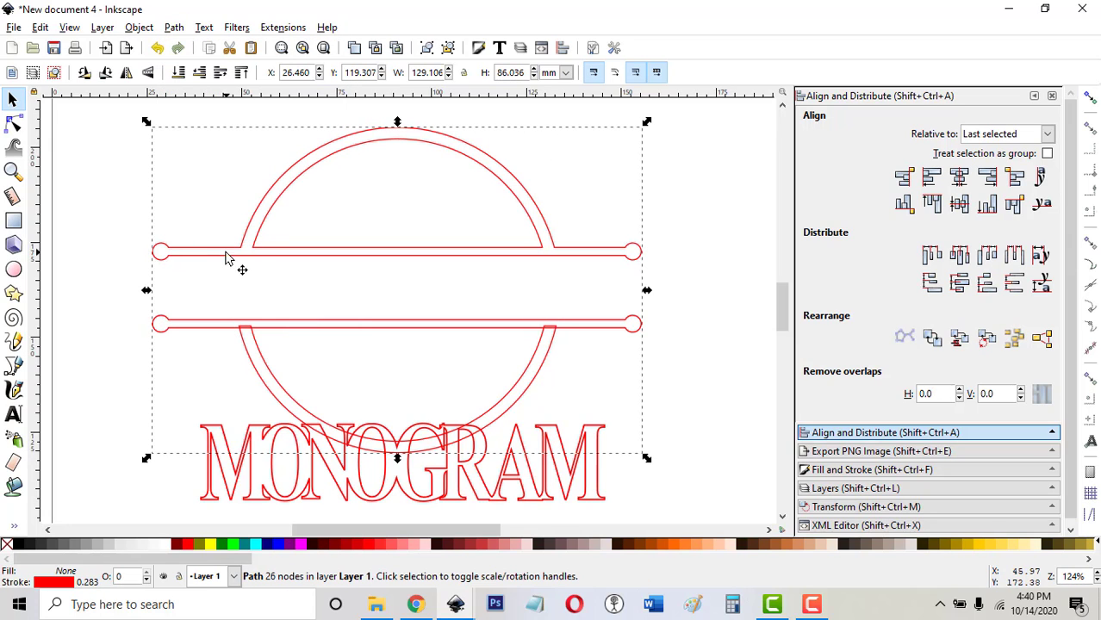
# Union the lower bar with the lower arc, giving one 36-node path.
pyautogui.click(454, 329)
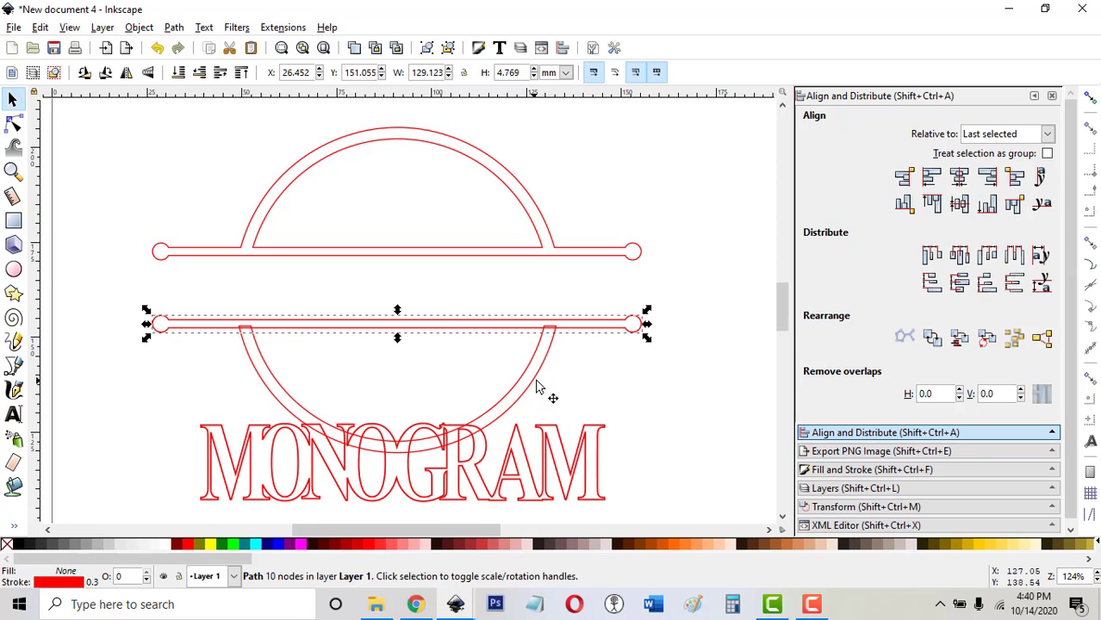
pyautogui.keyDown('shift'); pyautogui.click(543, 385); pyautogui.keyUp('shift')
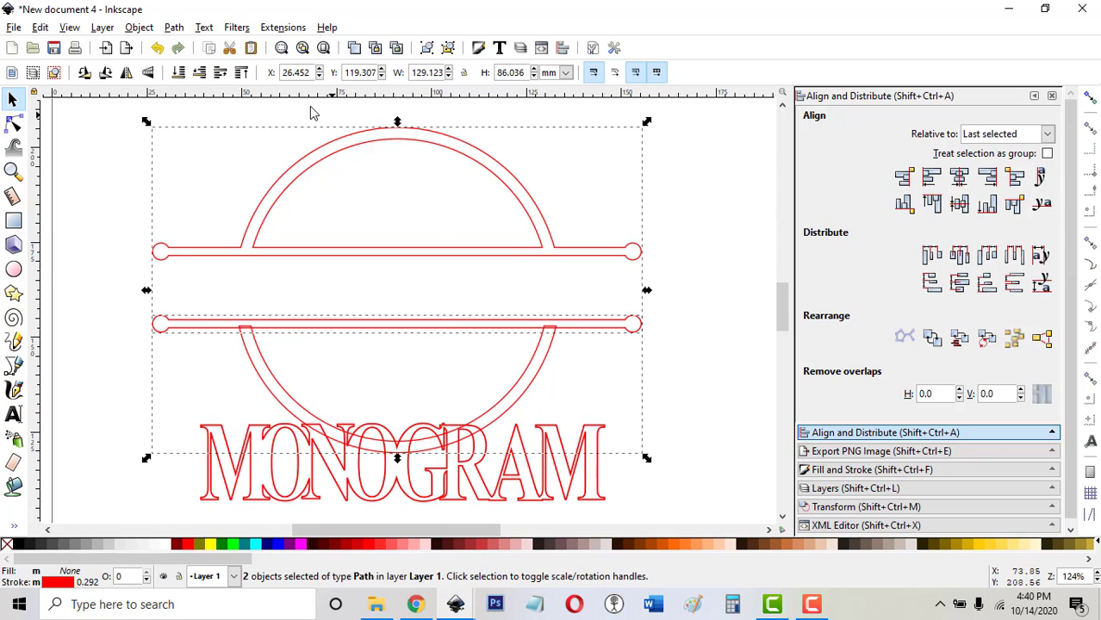
pyautogui.click(174, 27)
pyautogui.click(206, 120)
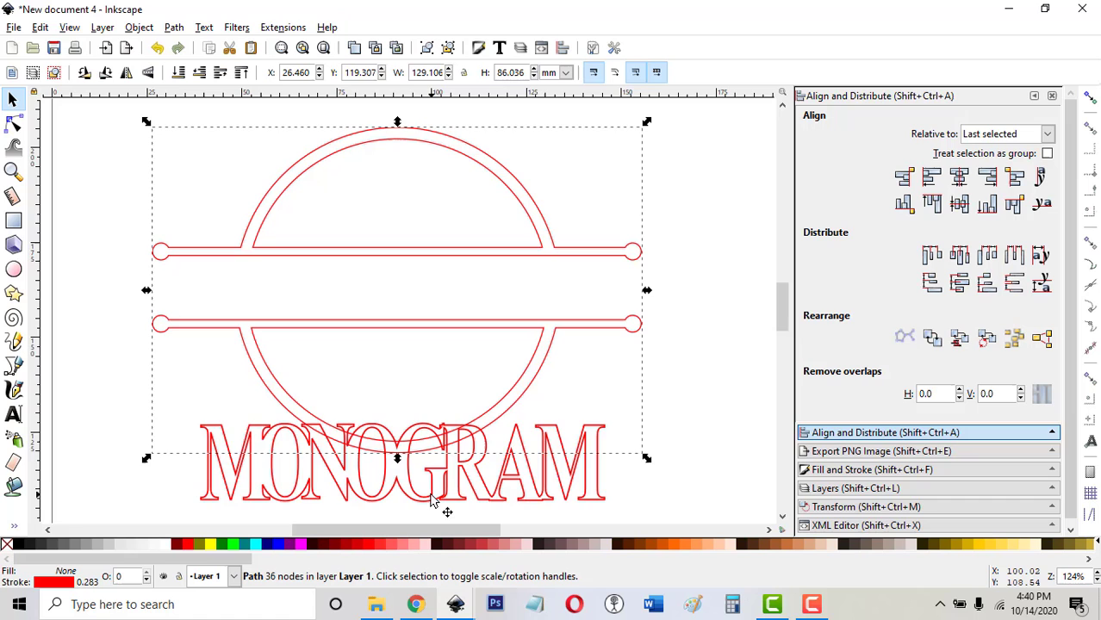
# Move MONOGRAM between the bars, stretch it wider, and centre it on the ring.
pyautogui.moveTo(433, 495); pyautogui.dragTo(408, 324)
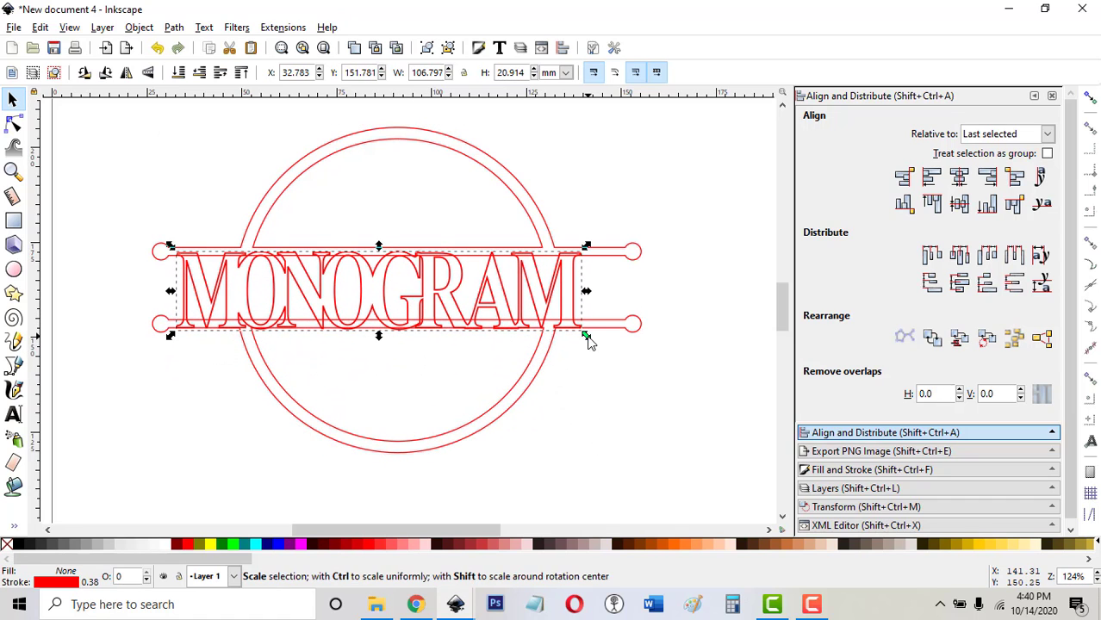
pyautogui.moveTo(591, 344); pyautogui.dragTo(627, 338)
pyautogui.keyDown('shift'); pyautogui.click(642, 329); pyautogui.keyUp('shift')
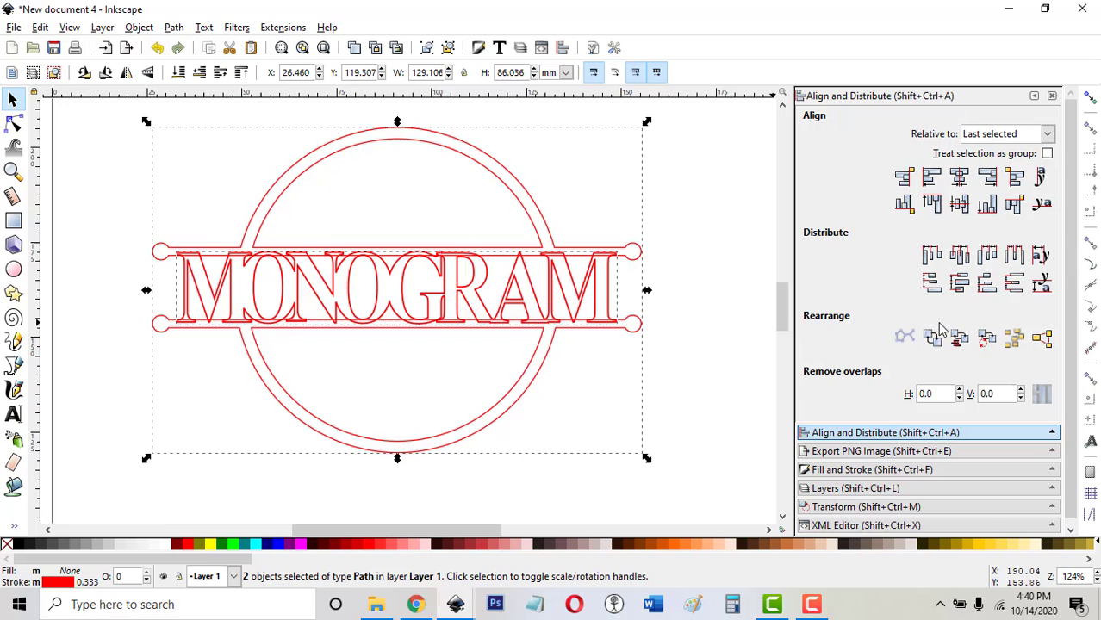
pyautogui.click(967, 178)
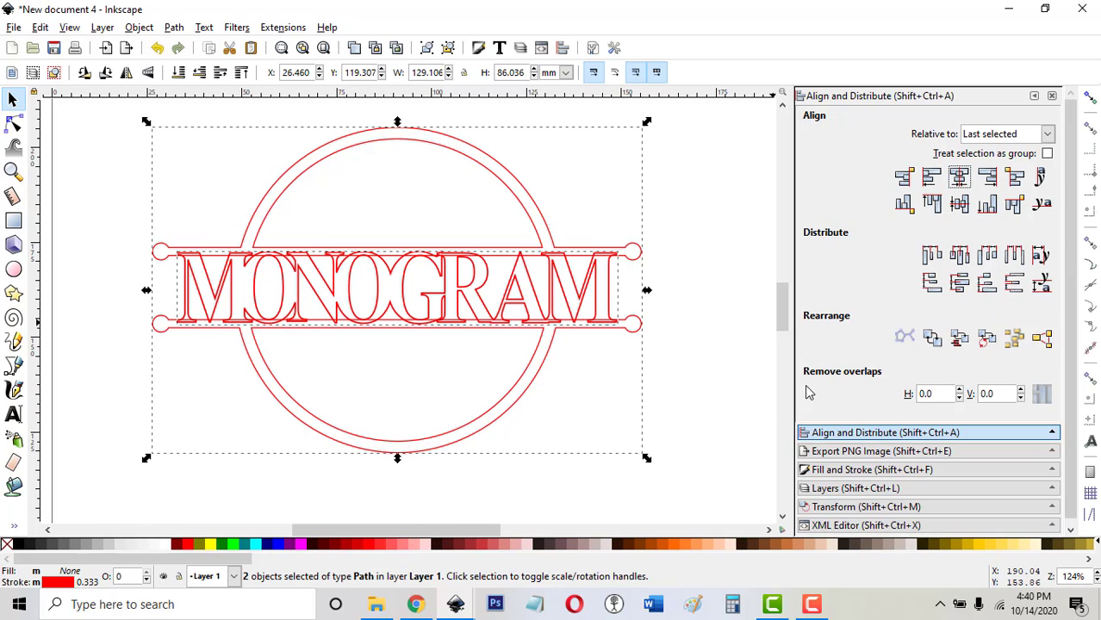
# Union the MONOGRAM text with the ring outline into one path.
pyautogui.click(558, 470)
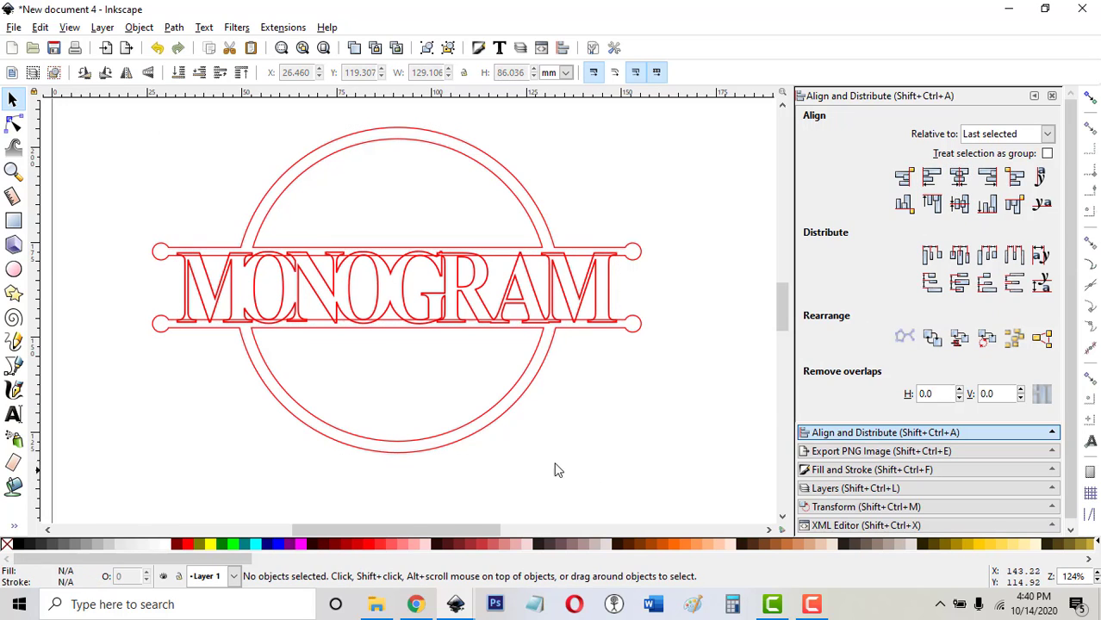
pyautogui.click(501, 300)
pyautogui.keyDown('shift'); pyautogui.click(538, 362); pyautogui.keyUp('shift')
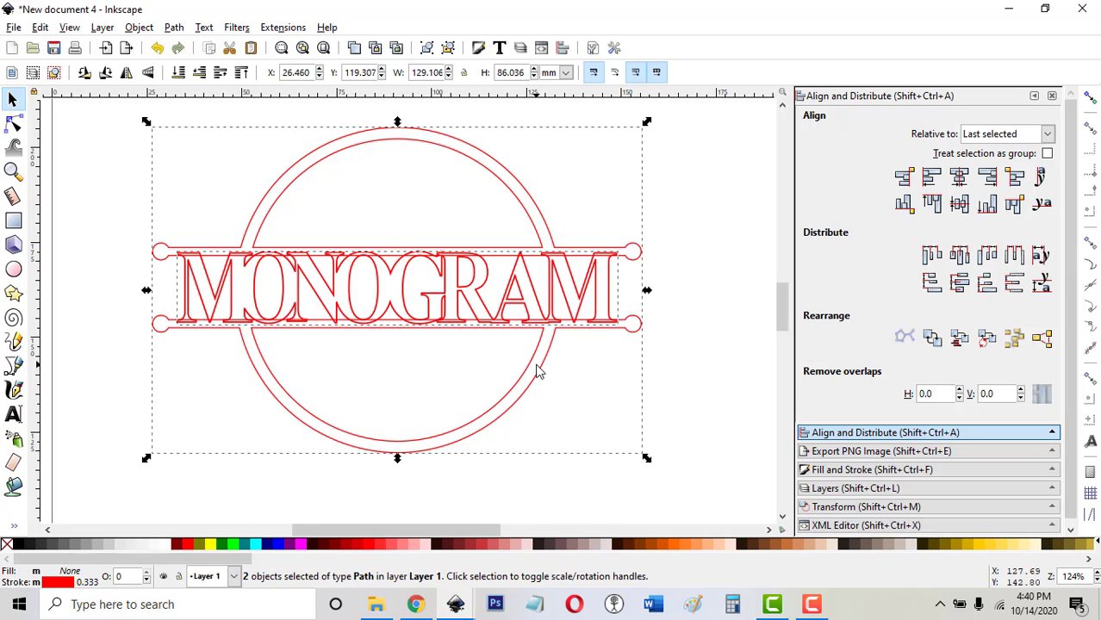
pyautogui.click(175, 28)
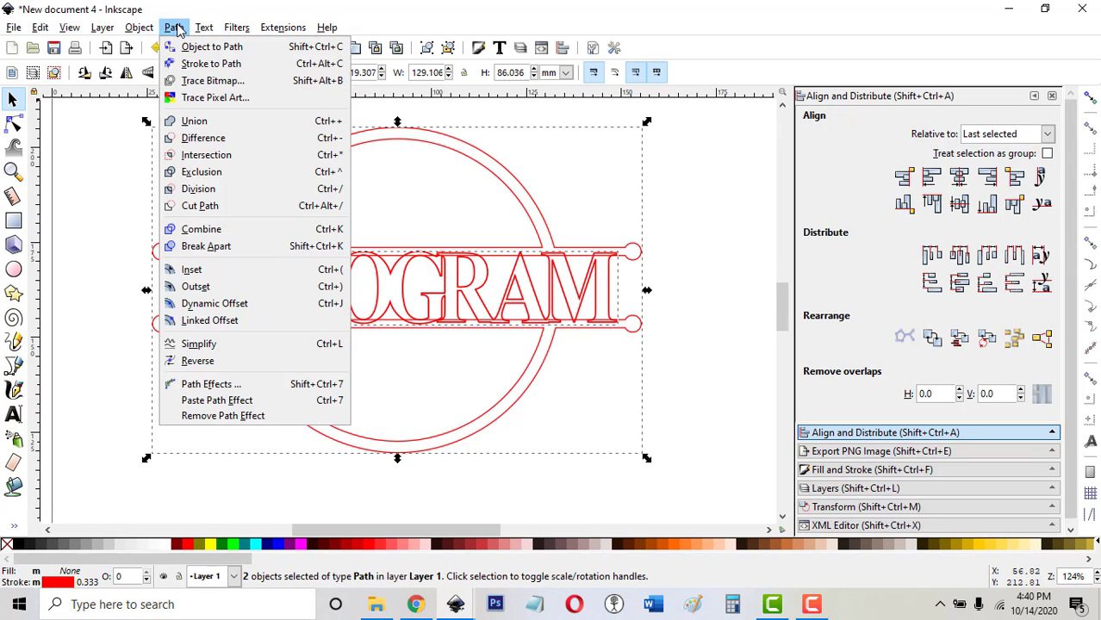
pyautogui.click(191, 118)
pyautogui.click(580, 338)
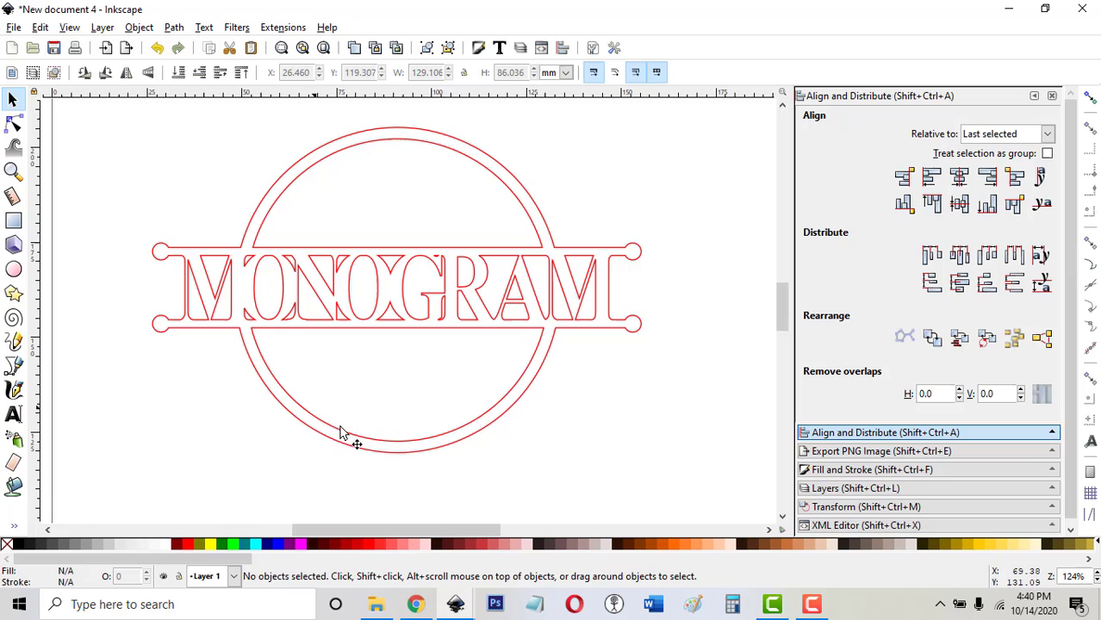
# Open 01040 Halloween Pumpkin Silhouette.svg from recent files, copy the pumpkin, and close that file.
pyautogui.click(14, 27)
pyautogui.moveTo(67, 102)
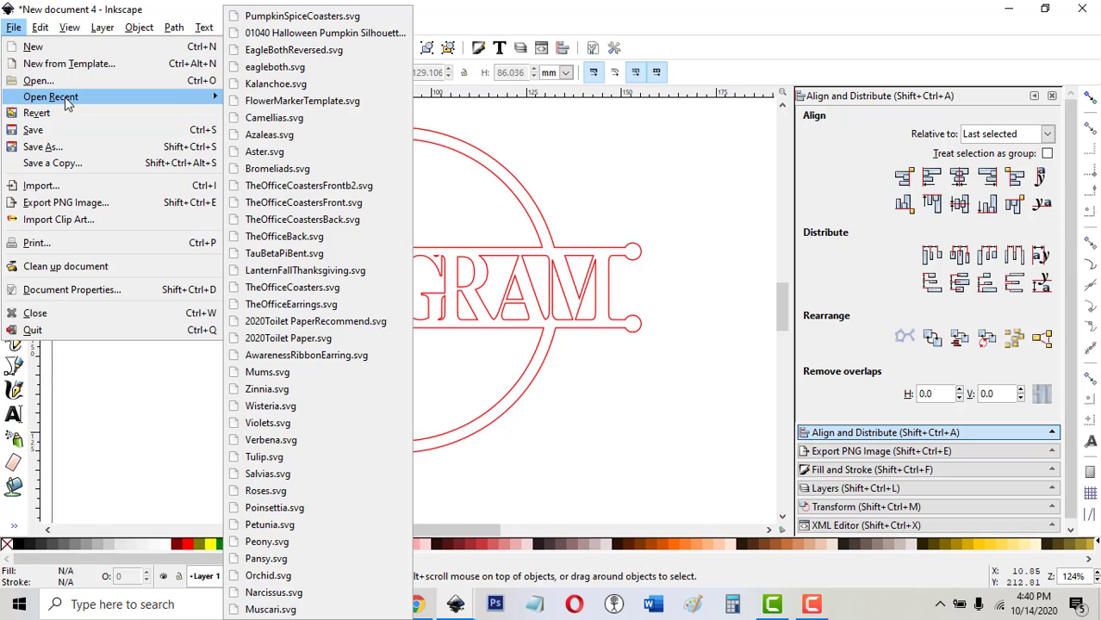
pyautogui.click(297, 35)
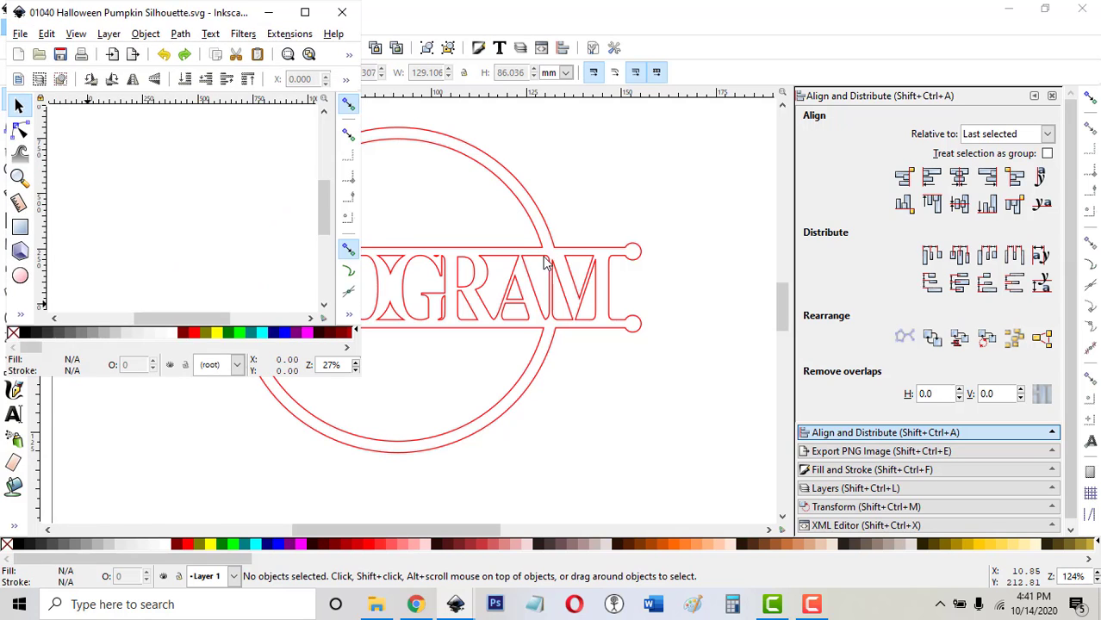
pyautogui.click(215, 241)
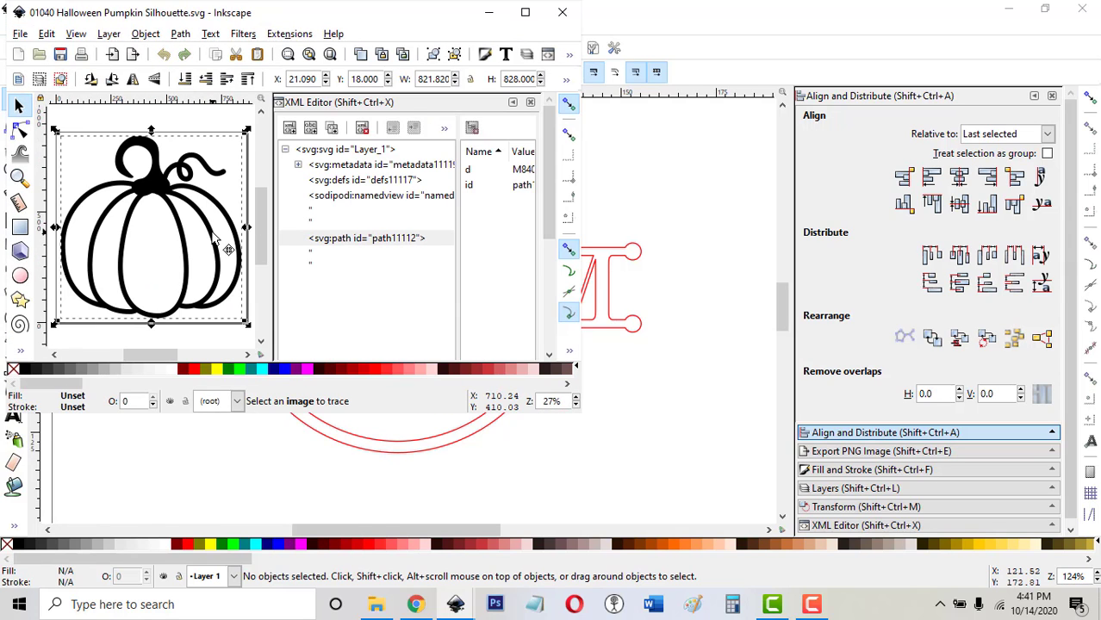
pyautogui.click(562, 12)
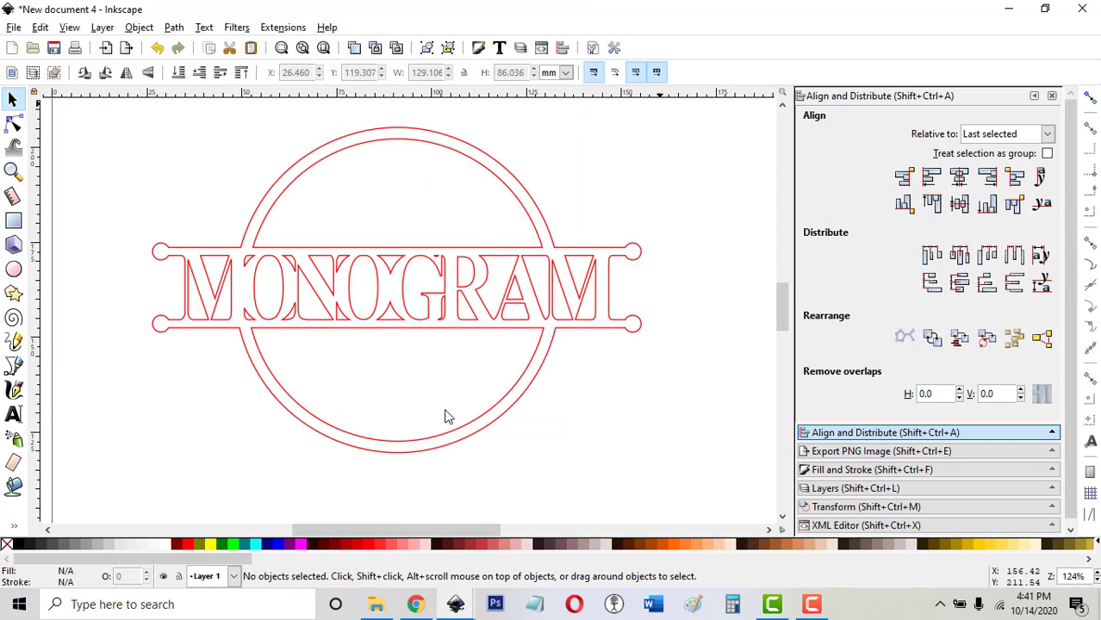
# Paste the pumpkin and resize it to 2 in tall with inch units.
pyautogui.hotkey('ctrl', 'v')
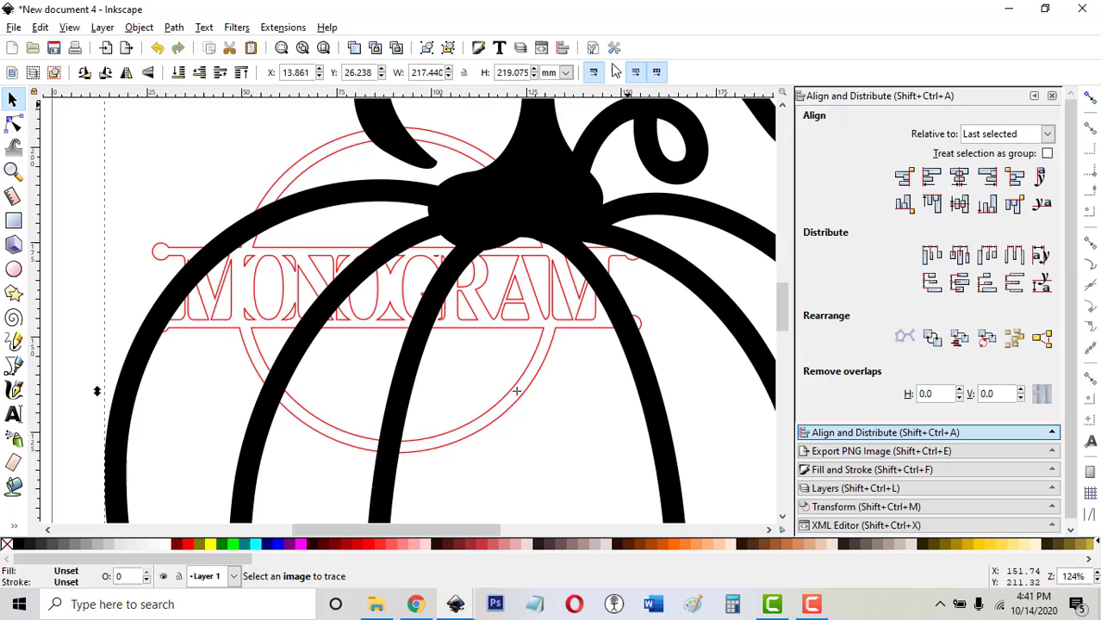
pyautogui.click(565, 72)
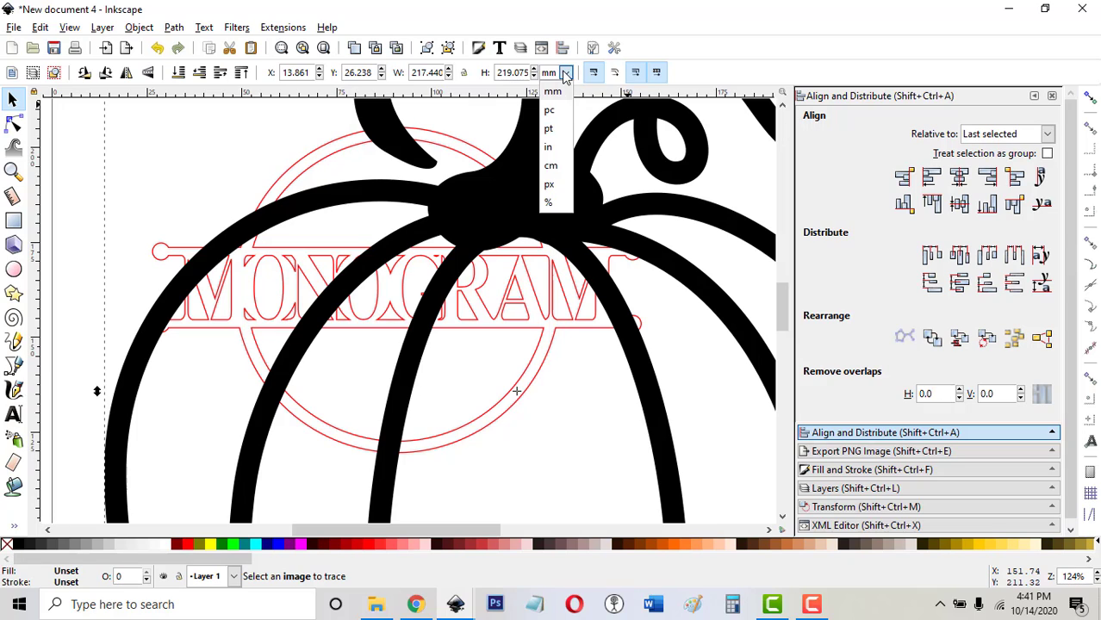
pyautogui.click(552, 148)
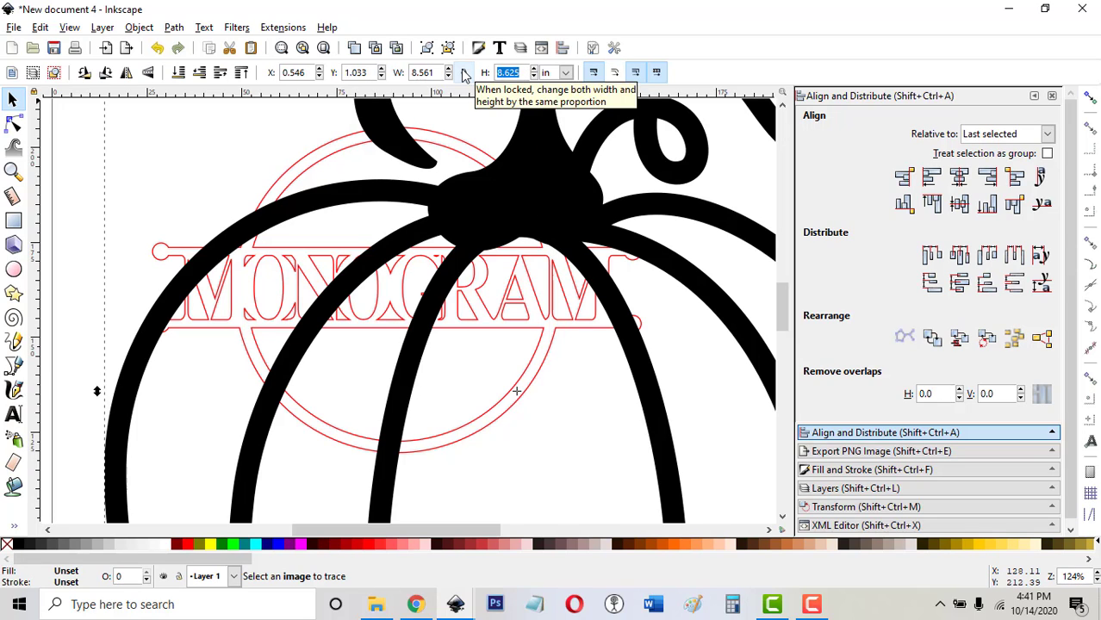
pyautogui.press('BackSpace')
pyautogui.press('BackSpace')
pyautogui.press('BackSpace')
pyautogui.press('BackSpace')
pyautogui.press('BackSpace')
pyautogui.write('2')
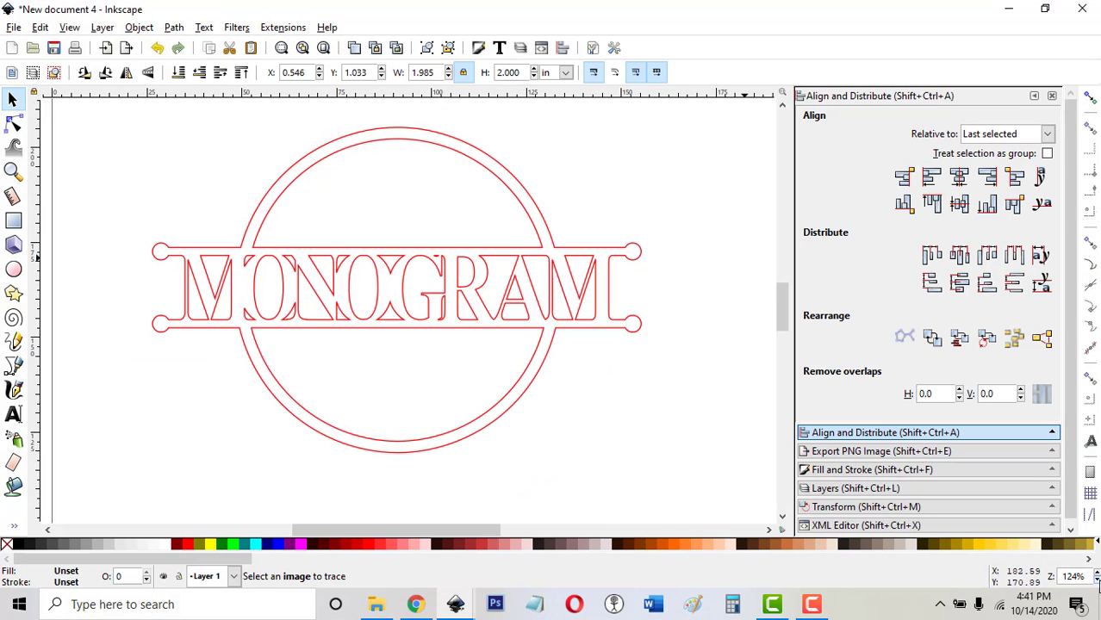
# Drag the pumpkin up onto the centre of the monogram ring.
pyautogui.scroll(-4, 359, 405)
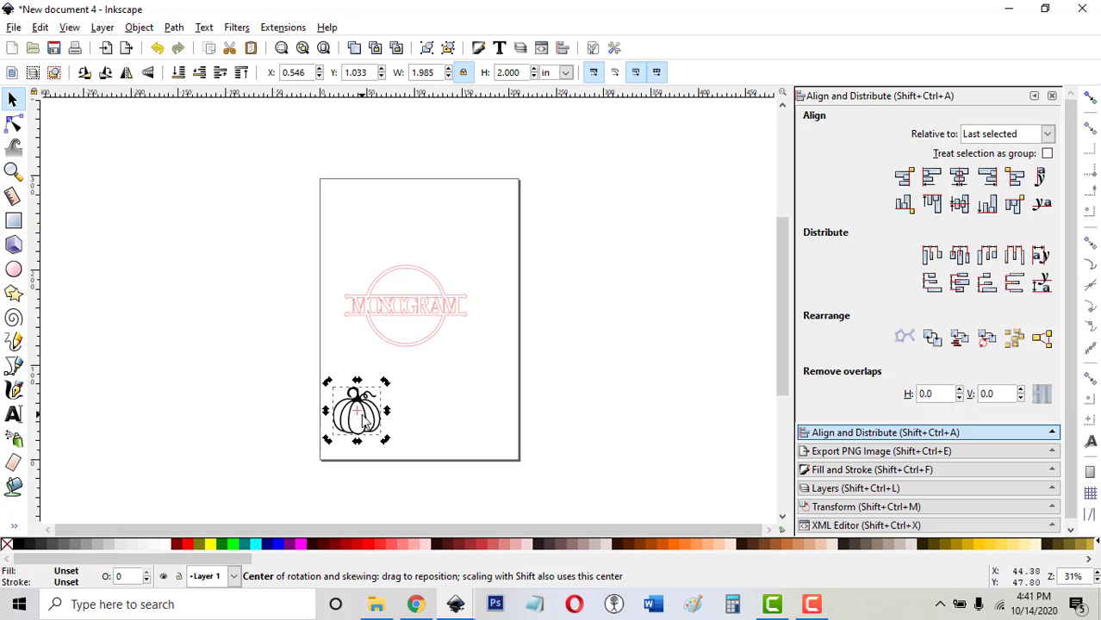
pyautogui.moveTo(358, 410); pyautogui.dragTo(389, 363)
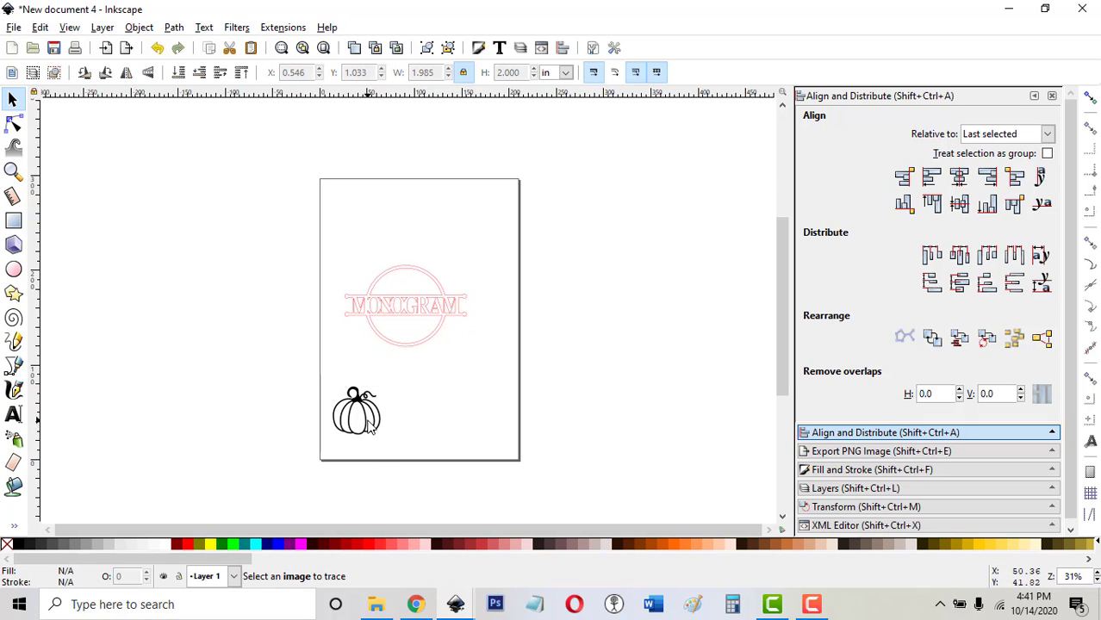
pyautogui.moveTo(364, 430); pyautogui.dragTo(415, 335)
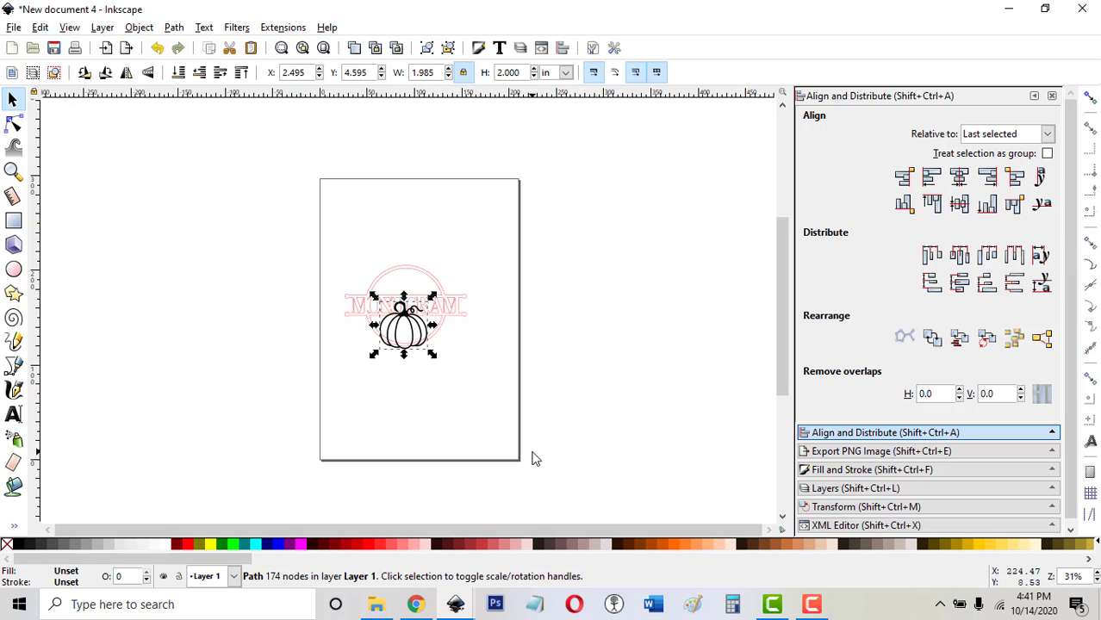
# Scale the pumpkin down to 1.248 × 1.257 in and place it beneath MONOGRAM in the ring.
pyautogui.press('+')
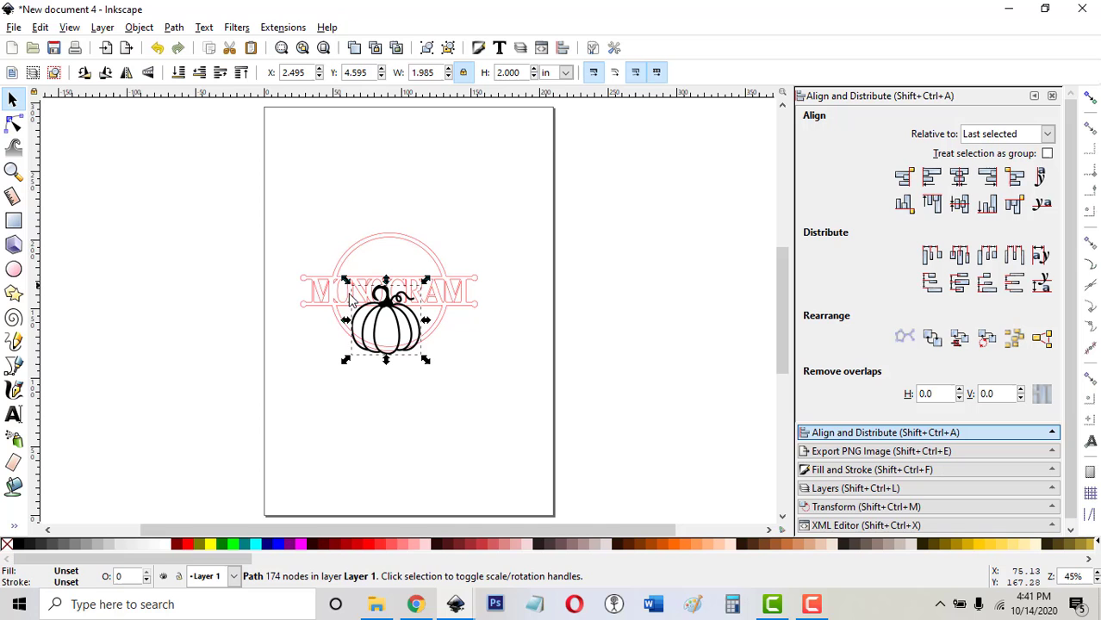
pyautogui.press('3')
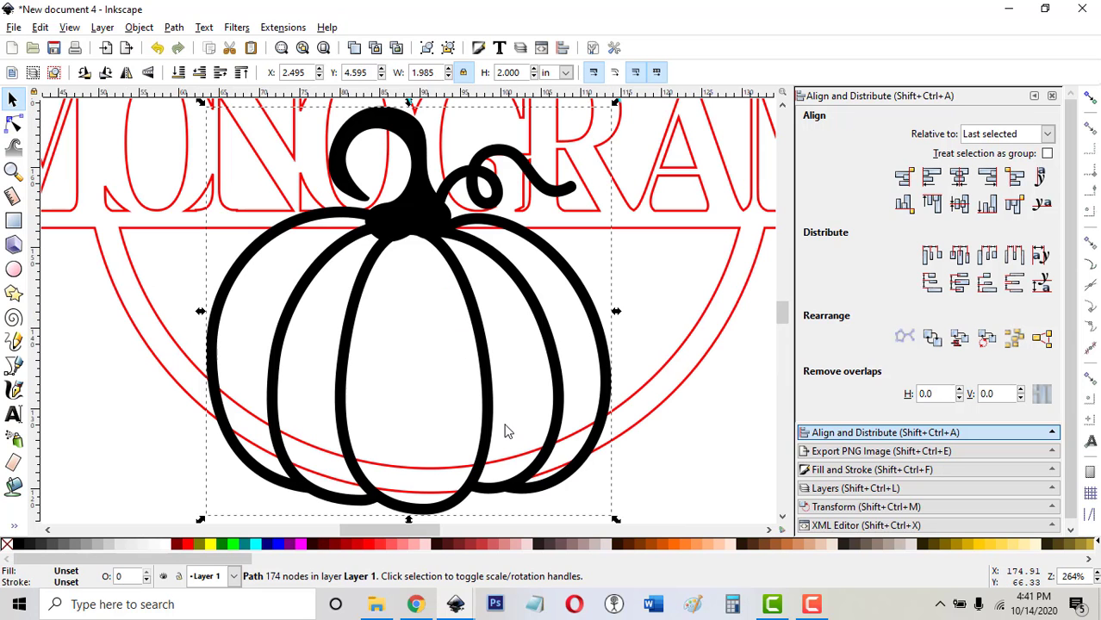
pyautogui.click(1097, 583)
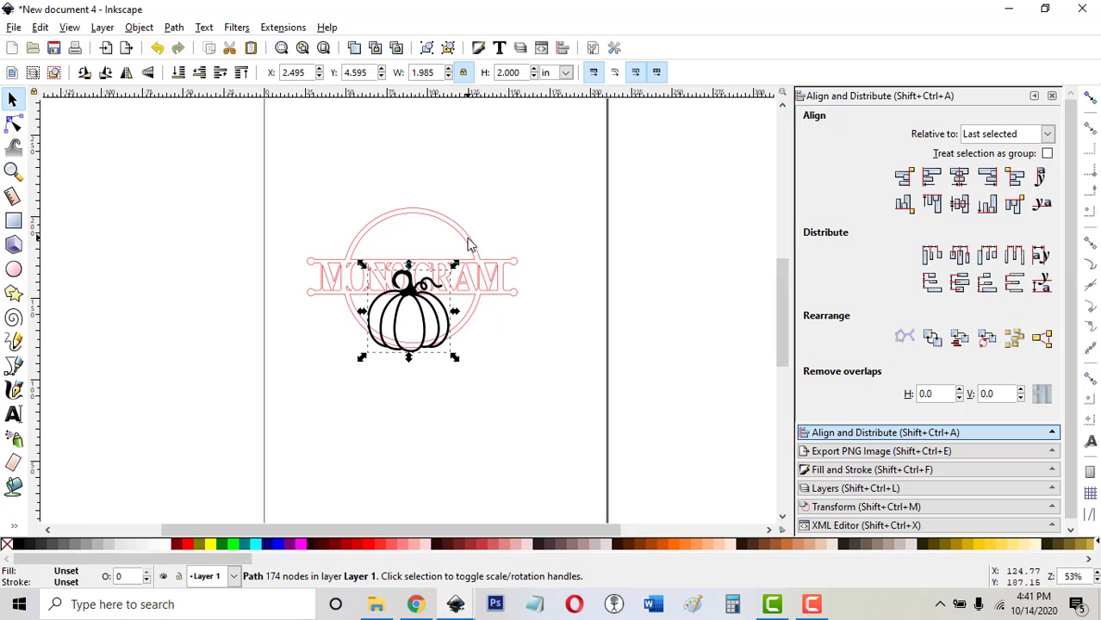
pyautogui.click(469, 245)
pyautogui.press('3')
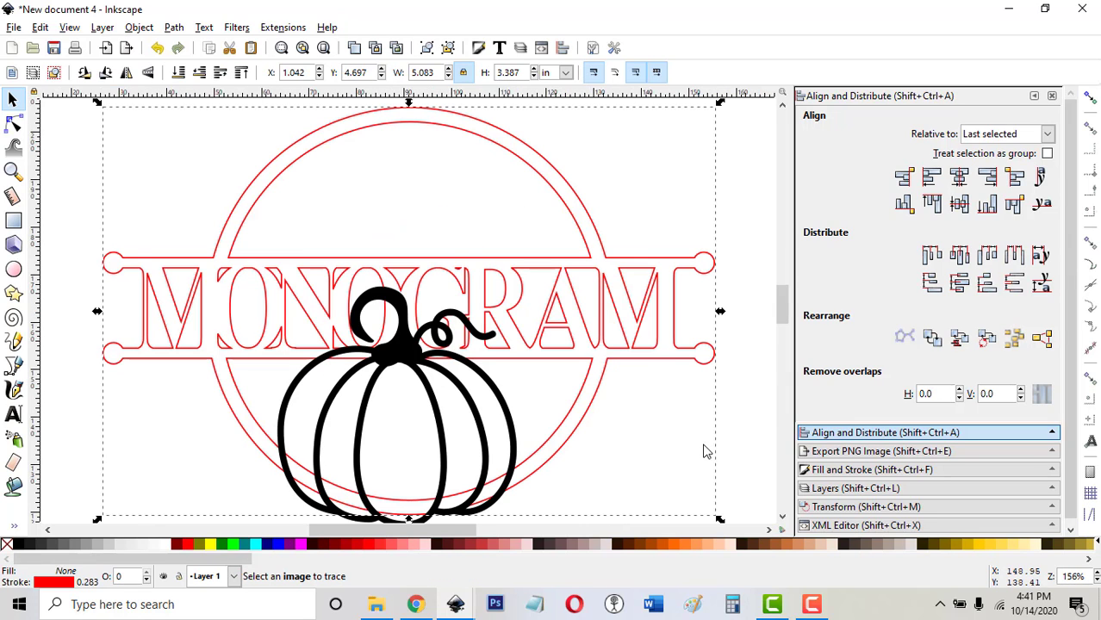
pyautogui.click(728, 479)
pyautogui.moveTo(477, 437); pyautogui.dragTo(487, 412)
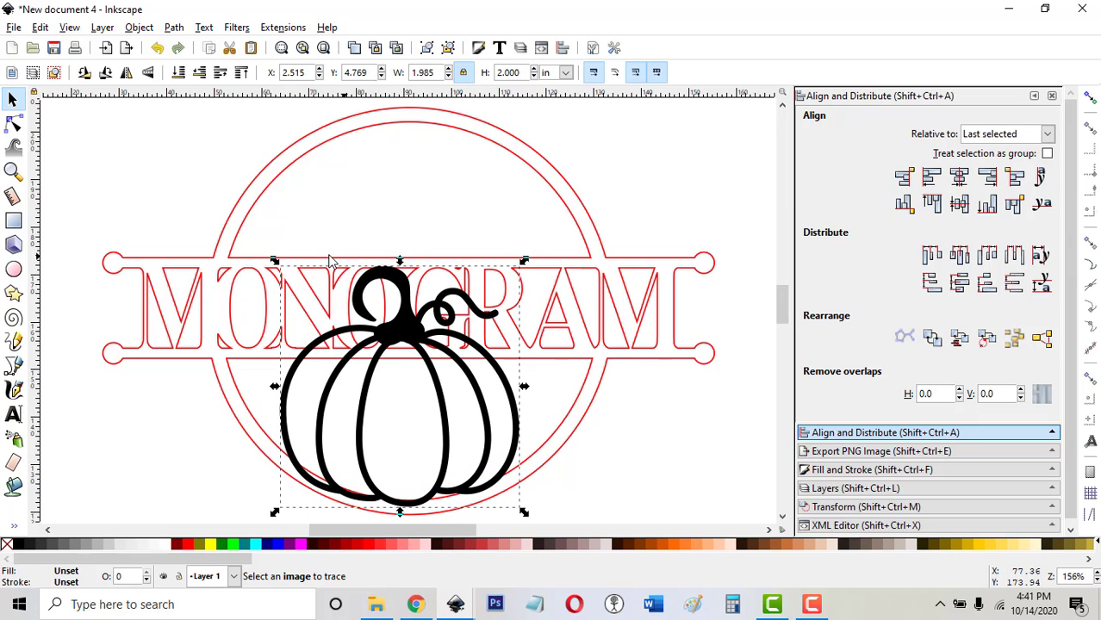
pyautogui.moveTo(275, 261); pyautogui.dragTo(355, 351)
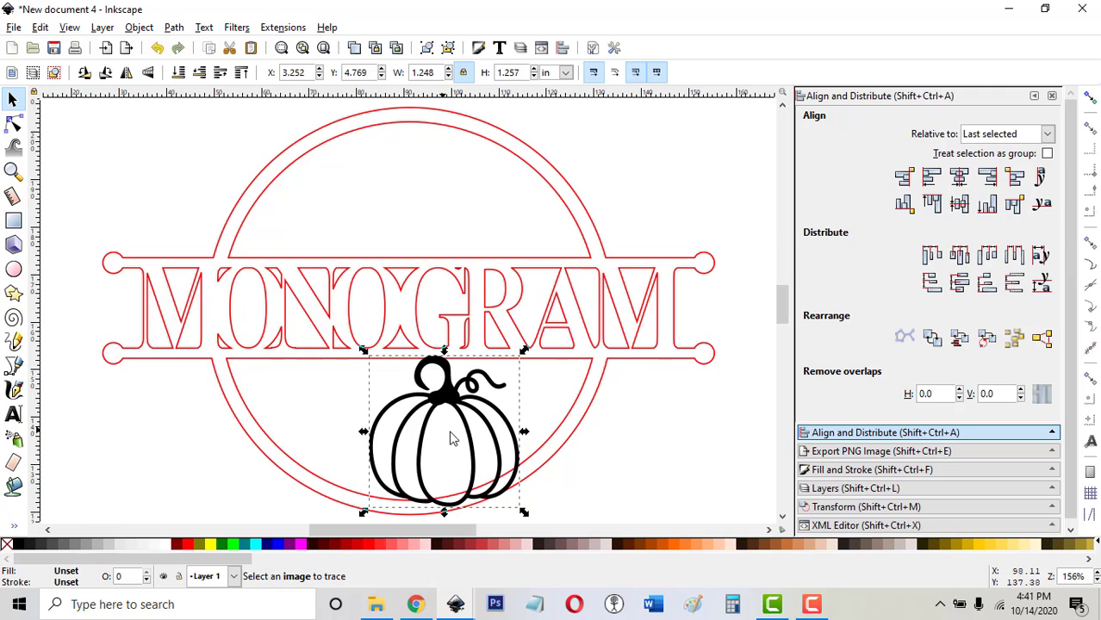
pyautogui.moveTo(466, 438); pyautogui.dragTo(428, 436)
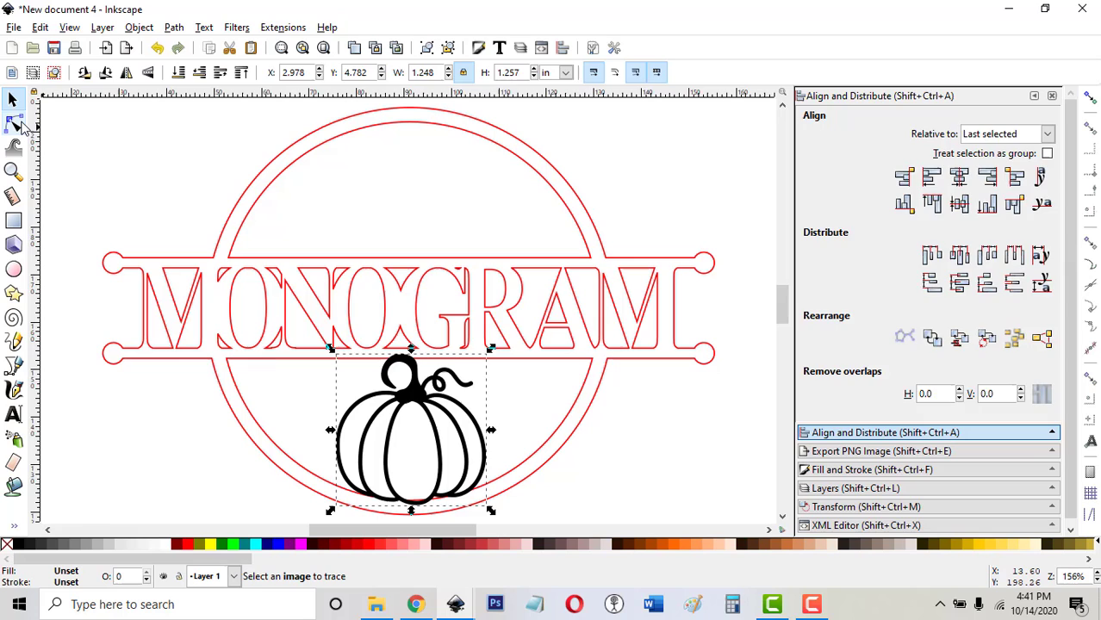
# Union the pumpkin with the MONOGRAM ring outline into one combined path.
pyautogui.click(13, 124)
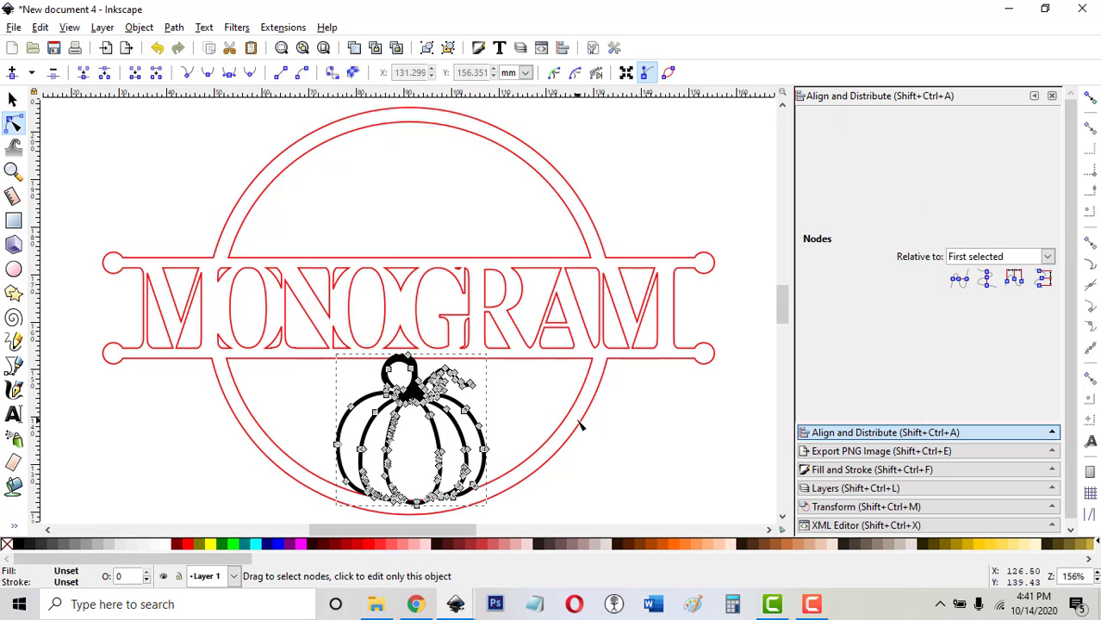
pyautogui.keyDown('shift'); pyautogui.click(533, 349); pyautogui.keyUp('shift')
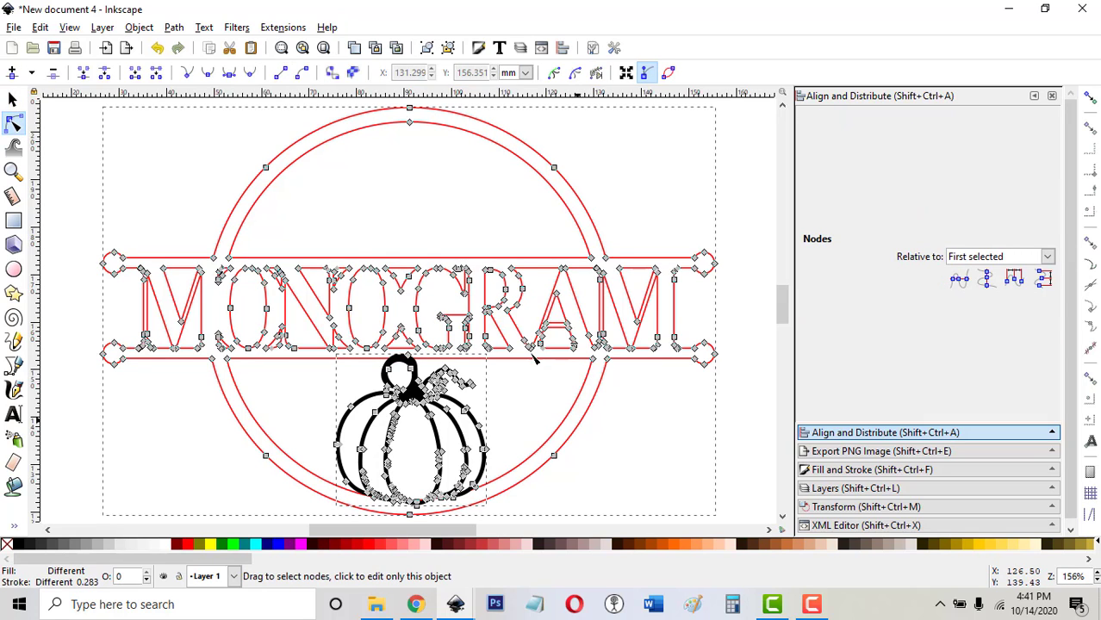
pyautogui.click(174, 27)
pyautogui.click(191, 120)
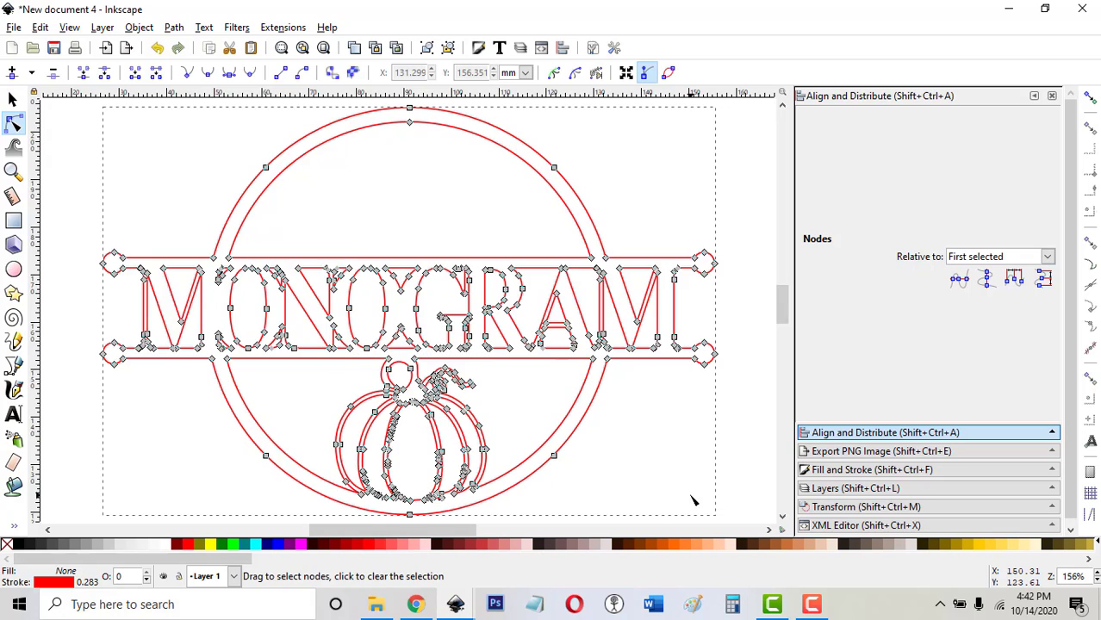
pyautogui.click(633, 469)
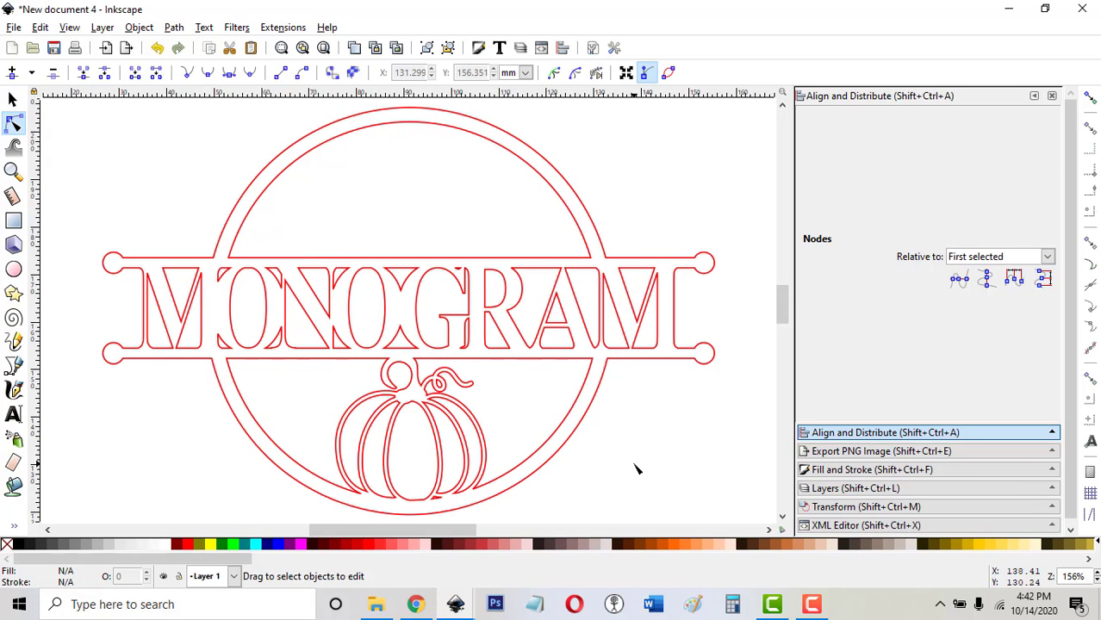